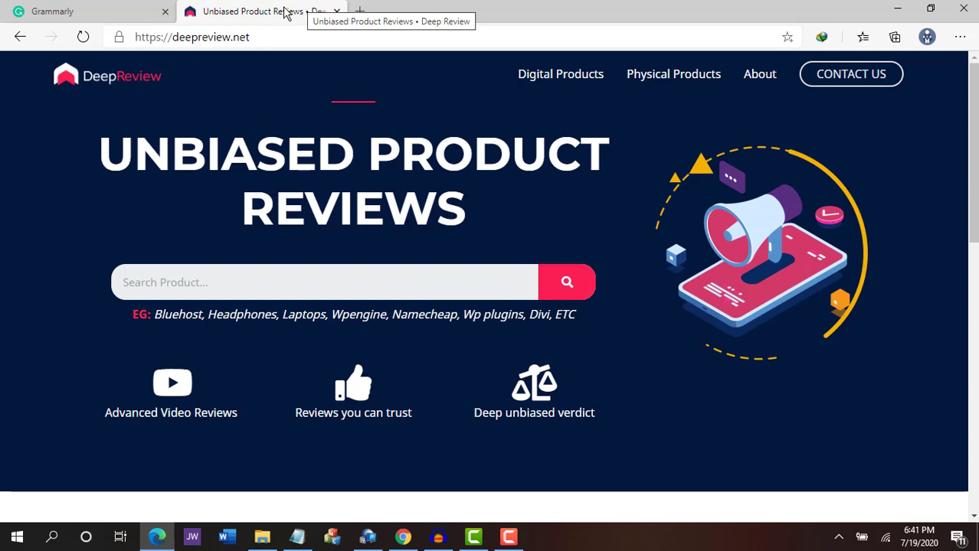
Look through the Grammarly homepage, from the introduction and Tone Detector down to the testimonials and end of the page
{"action": "left_click", "coordinate": [111, 9]}
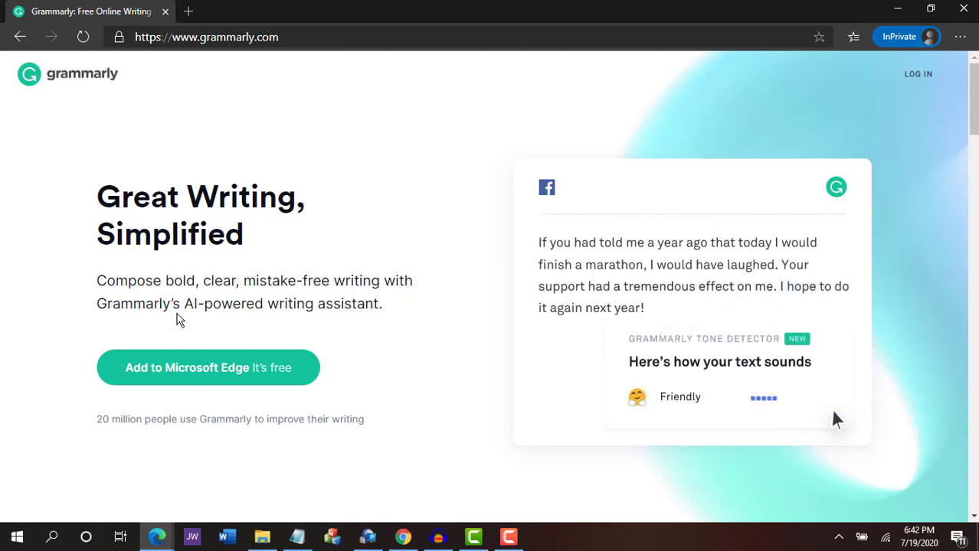
{"action": "scroll", "coordinate": [259, 323], "scroll_direction": "down", "scroll_amount": 5}
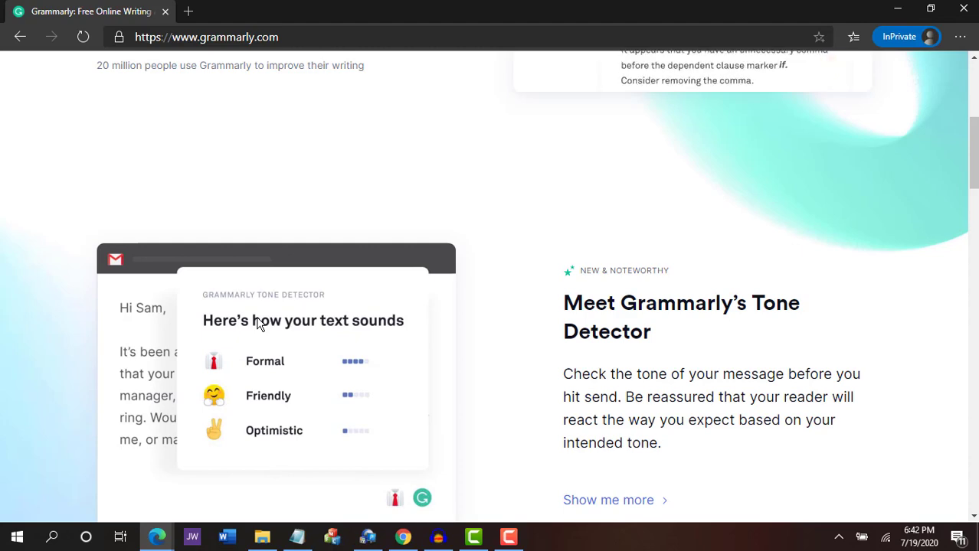
{"action": "scroll", "coordinate": [259, 324], "scroll_direction": "up", "scroll_amount": 5}
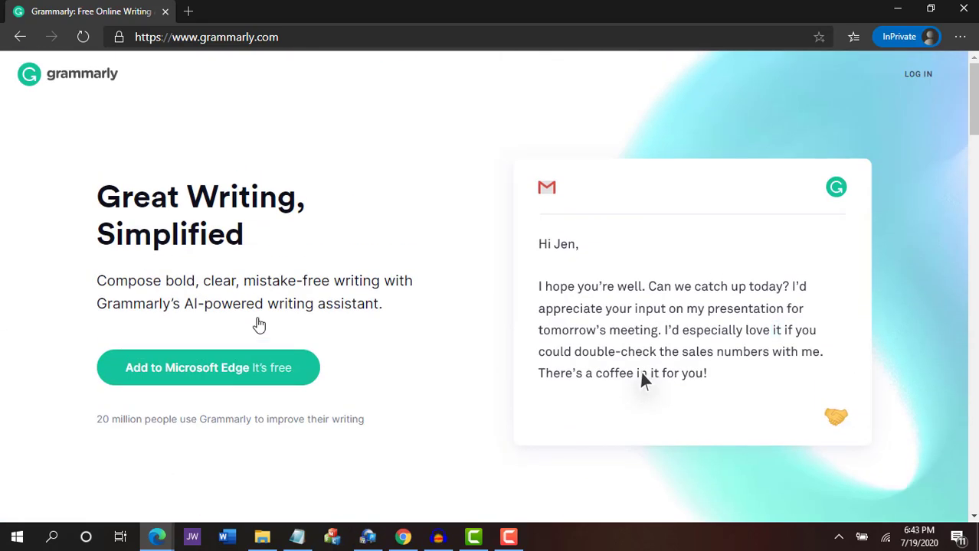
{"action": "scroll", "coordinate": [259, 324], "scroll_direction": "down", "scroll_amount": 1}
{"action": "scroll", "coordinate": [259, 324], "scroll_direction": "down", "scroll_amount": 10}
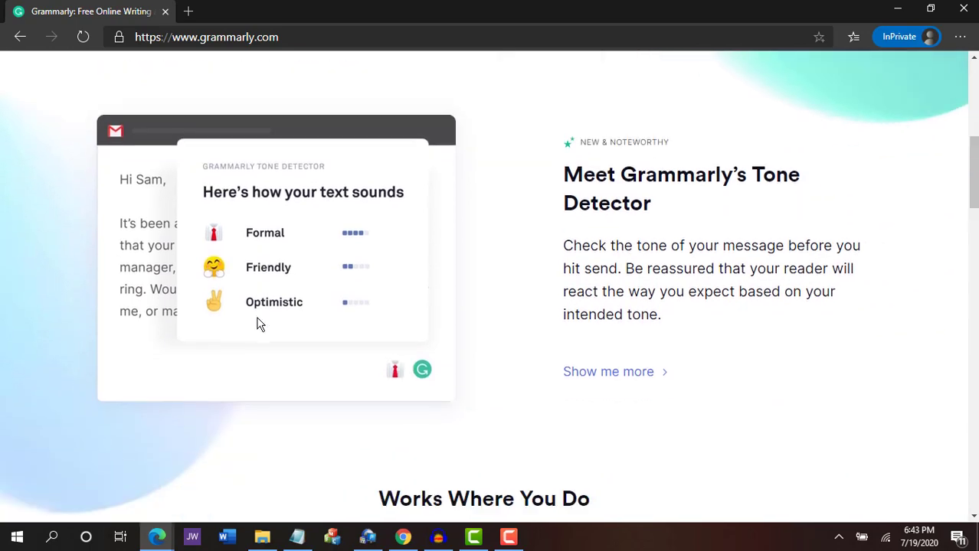
{"action": "scroll", "coordinate": [259, 324], "scroll_direction": "up", "scroll_amount": 1}
{"action": "scroll", "coordinate": [259, 324], "scroll_direction": "down", "scroll_amount": 6}
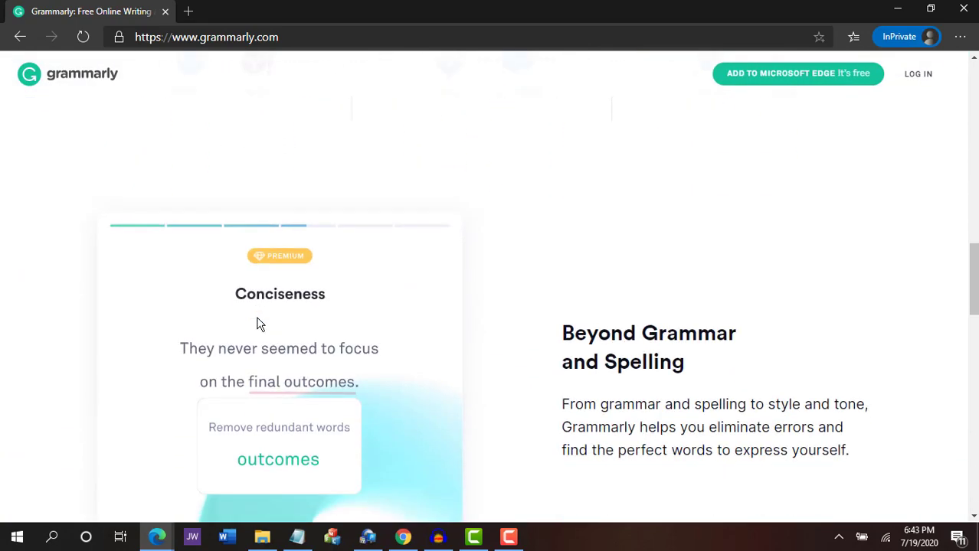
{"action": "scroll", "coordinate": [259, 324], "scroll_direction": "down", "scroll_amount": 4}
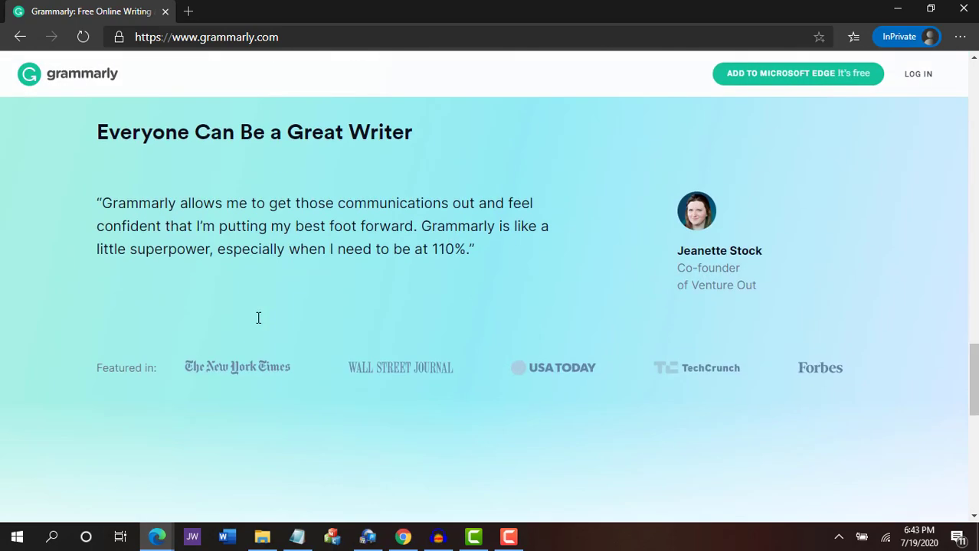
{"action": "scroll", "coordinate": [258, 317], "scroll_direction": "down", "scroll_amount": 4}
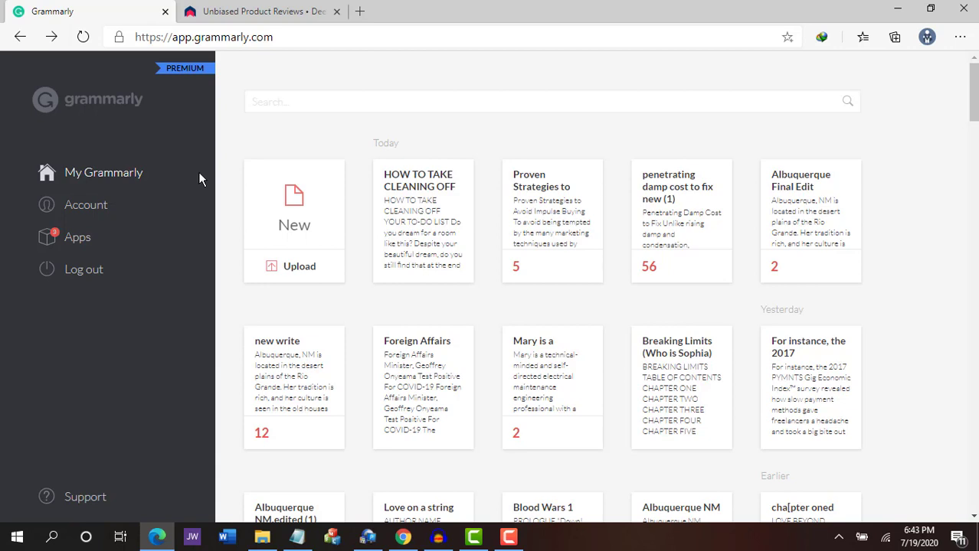
Browse the full list of saved documents in the Premium account's My Grammarly page and return to its beginning
{"action": "scroll", "coordinate": [280, 253], "scroll_direction": "down", "scroll_amount": 15}
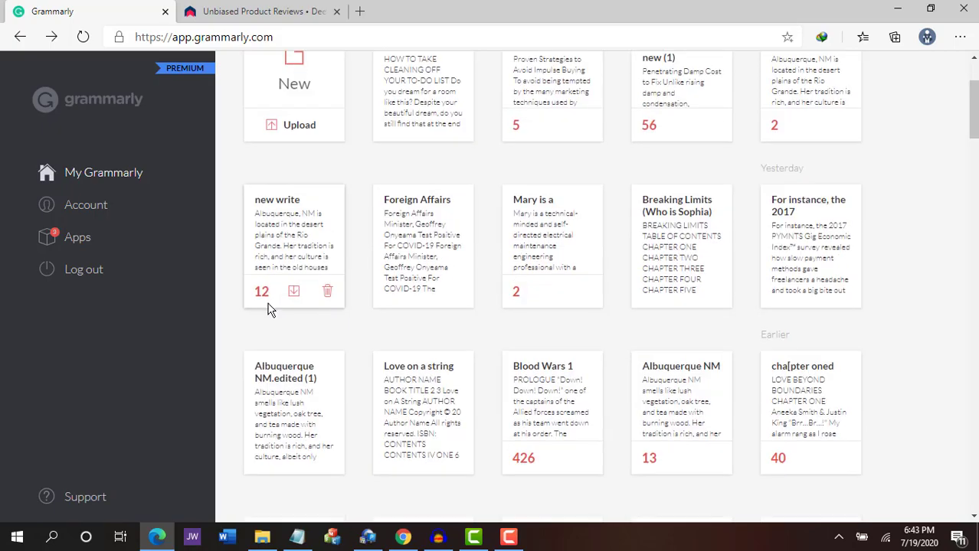
{"action": "scroll", "coordinate": [267, 310], "scroll_direction": "down", "scroll_amount": 10}
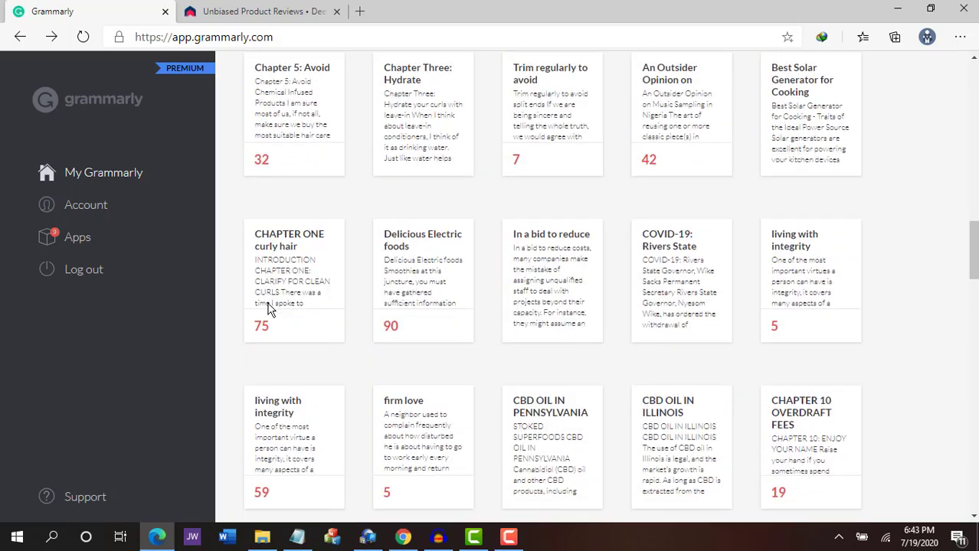
{"action": "scroll", "coordinate": [268, 310], "scroll_direction": "down", "scroll_amount": 8}
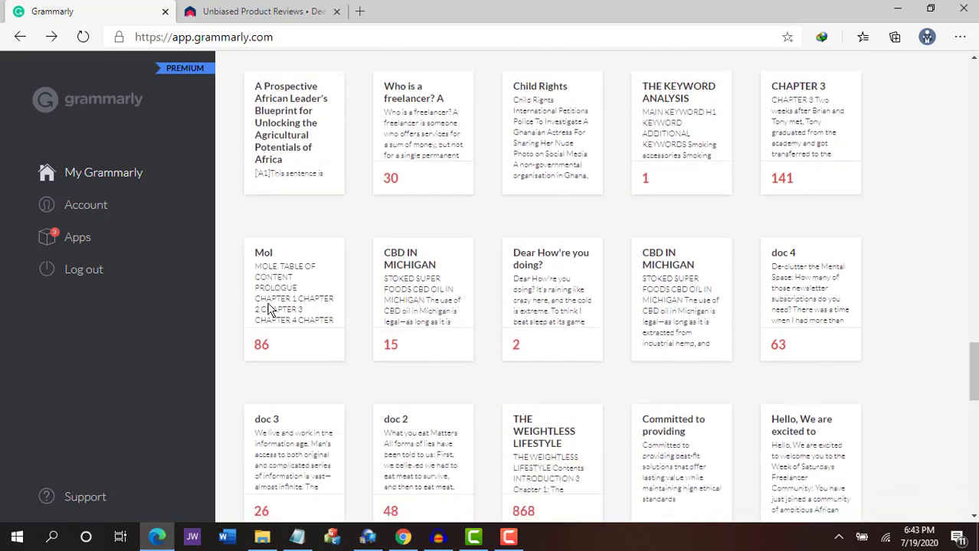
{"action": "scroll", "coordinate": [268, 310], "scroll_direction": "down", "scroll_amount": 7}
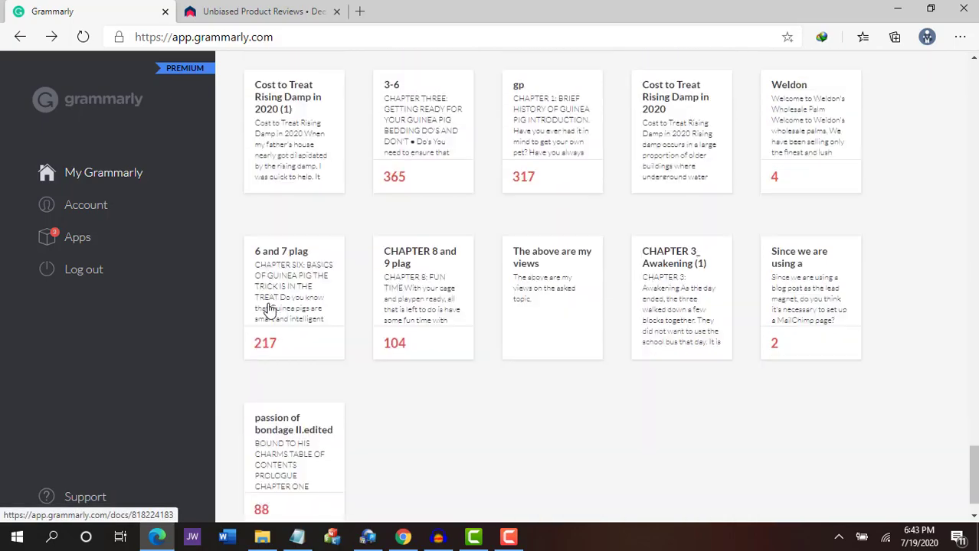
{"action": "scroll", "coordinate": [269, 308], "scroll_direction": "up", "scroll_amount": 5}
{"action": "scroll", "coordinate": [268, 309], "scroll_direction": "up", "scroll_amount": 15}
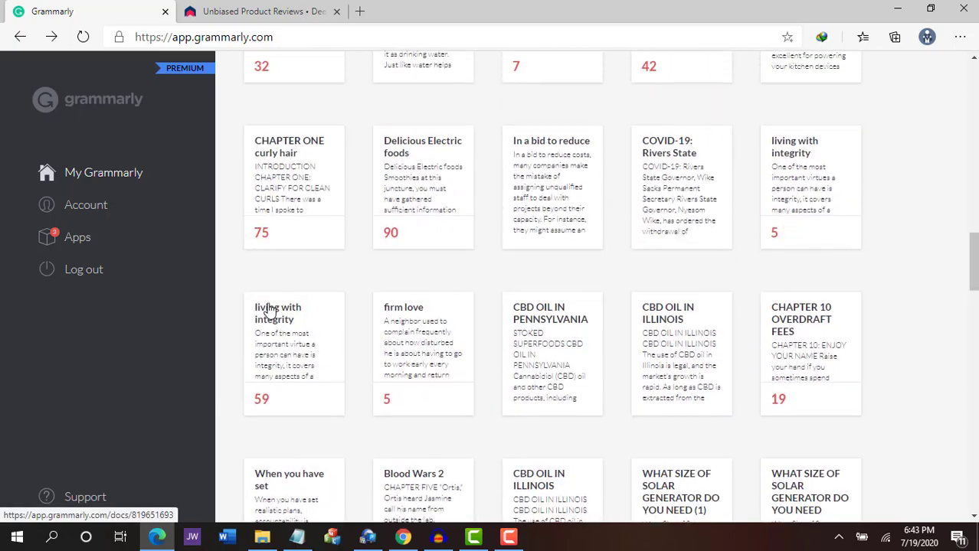
{"action": "scroll", "coordinate": [267, 308], "scroll_direction": "up", "scroll_amount": 8}
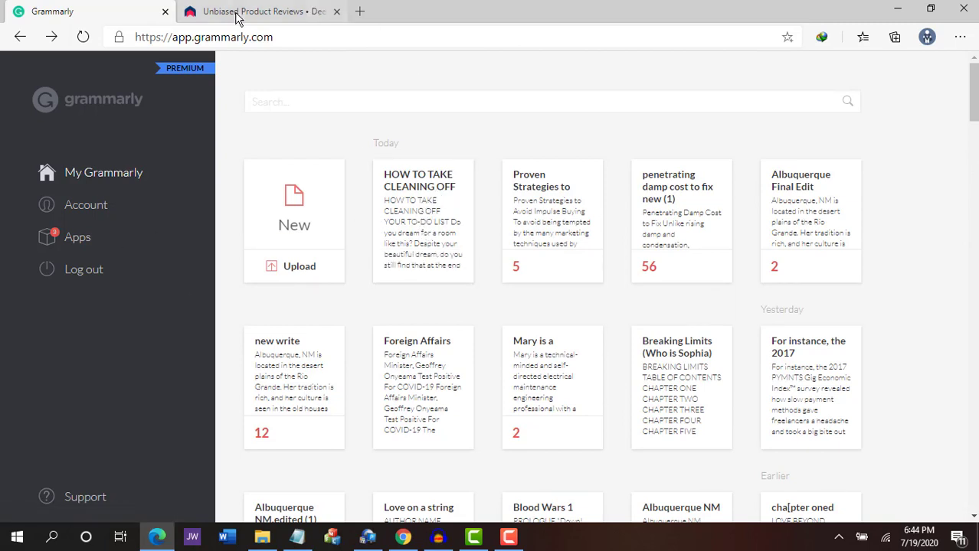
Switch to Chrome, check the Grammarly account's subscription plan details, and return to My Grammarly
{"action": "left_click", "coordinate": [404, 542]}
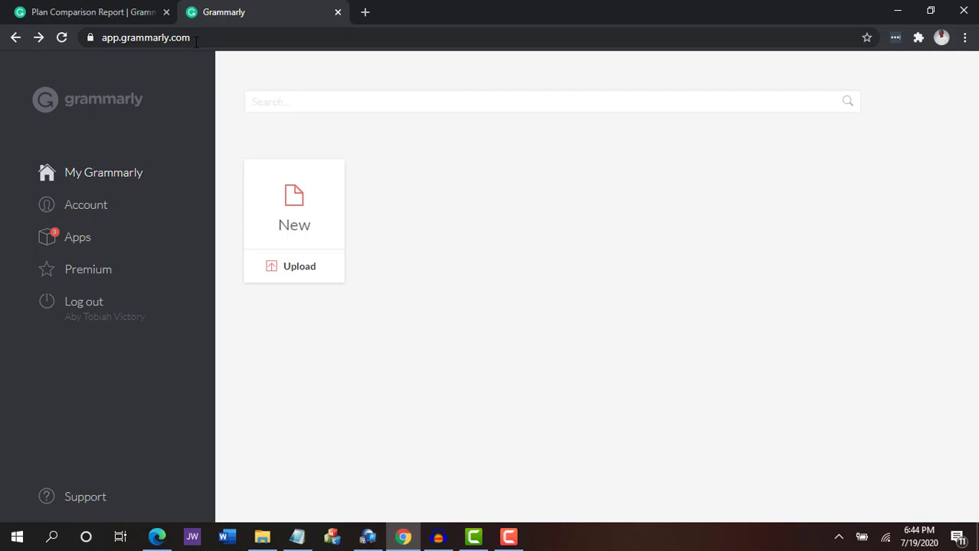
{"action": "left_click", "coordinate": [86, 204]}
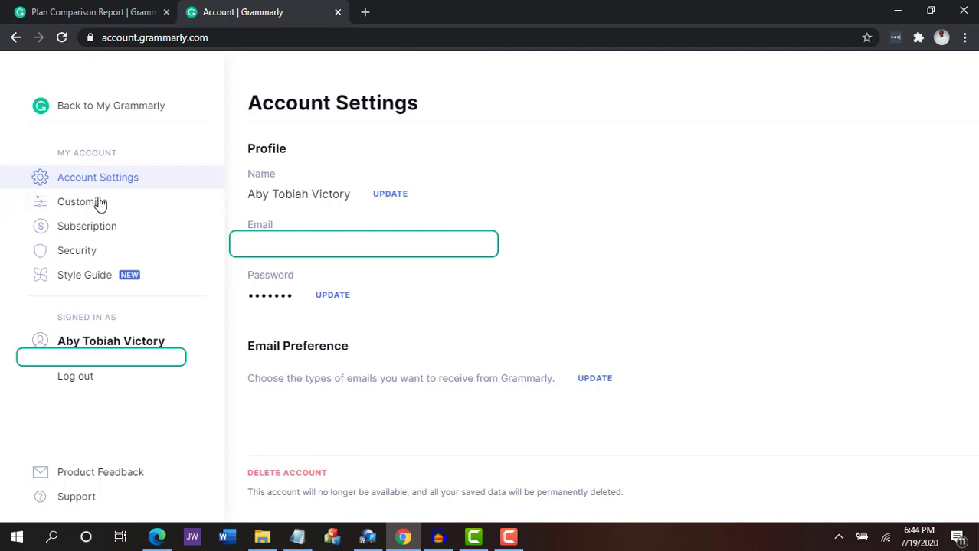
{"action": "left_click", "coordinate": [99, 229]}
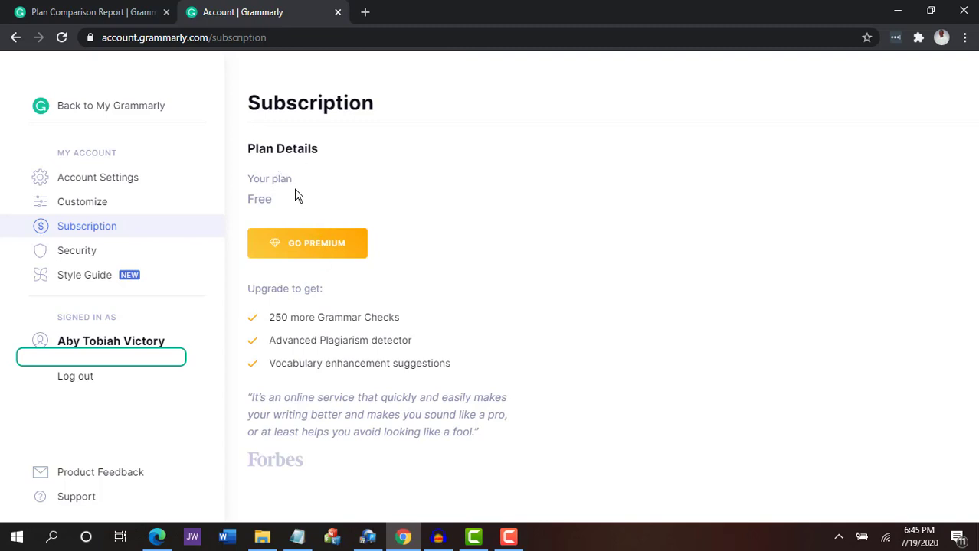
{"action": "left_click", "coordinate": [16, 37]}
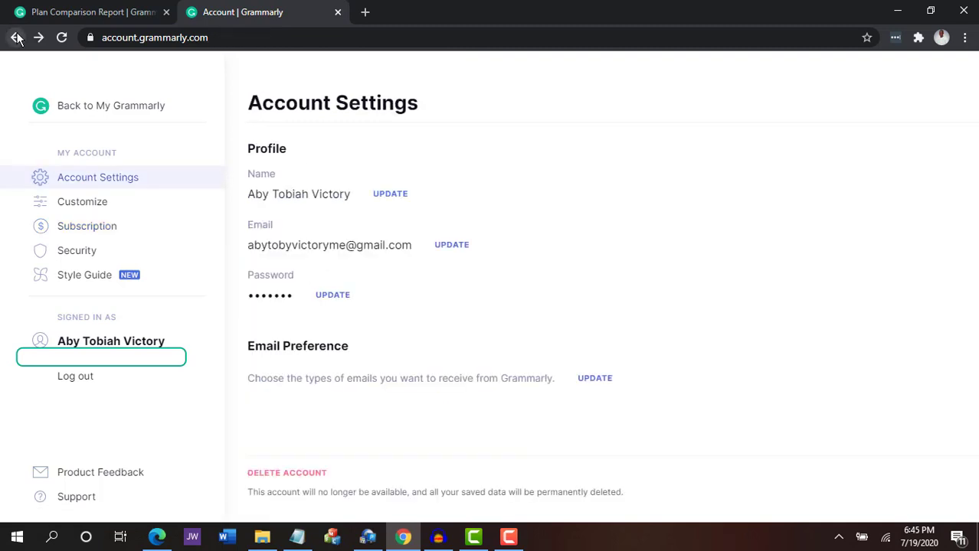
{"action": "left_click", "coordinate": [16, 37]}
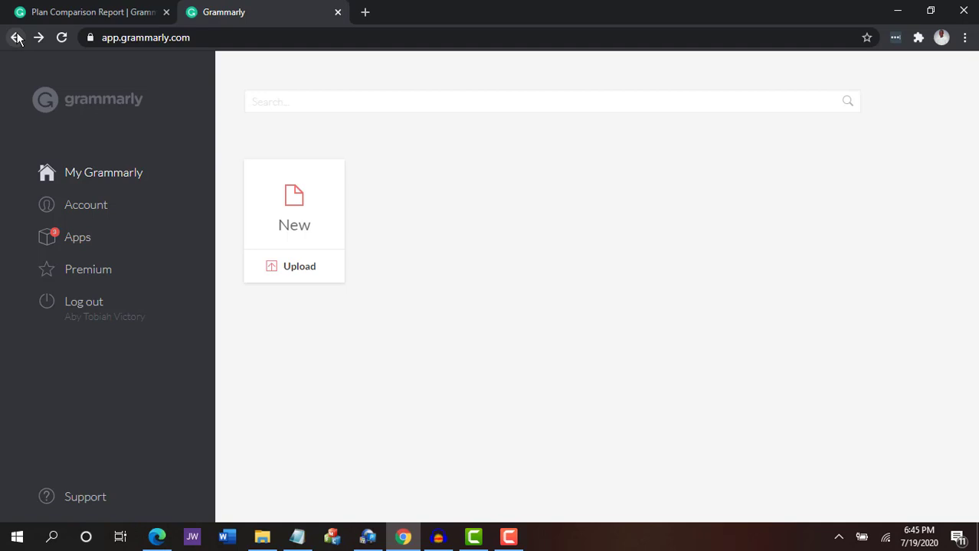
Open the plan comparison page and review how the Free, Premium and Business plans are laid out
{"action": "left_click", "coordinate": [40, 12]}
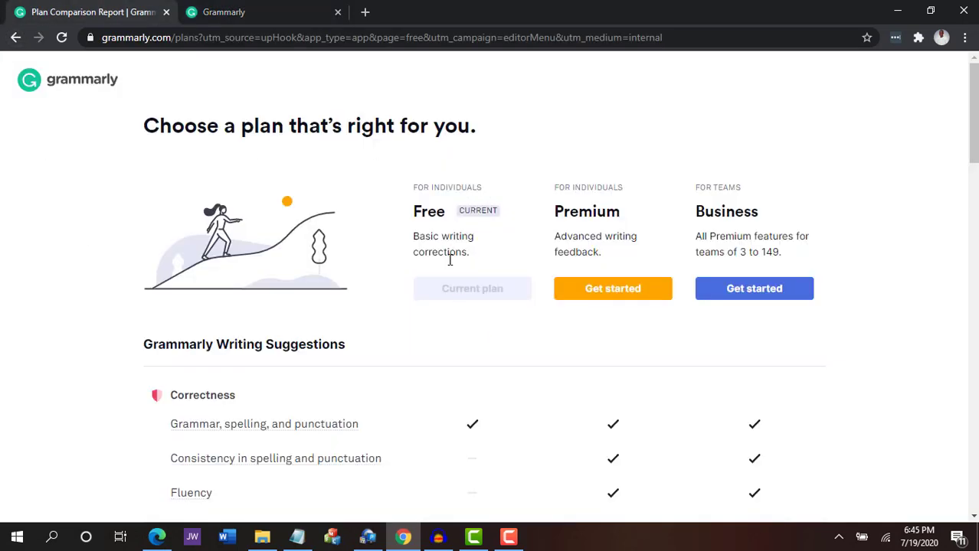
{"action": "scroll", "coordinate": [470, 322], "scroll_direction": "down", "scroll_amount": 1}
{"action": "scroll", "coordinate": [469, 321], "scroll_direction": "up", "scroll_amount": 1}
{"action": "scroll", "coordinate": [599, 247], "scroll_direction": "down", "scroll_amount": 3}
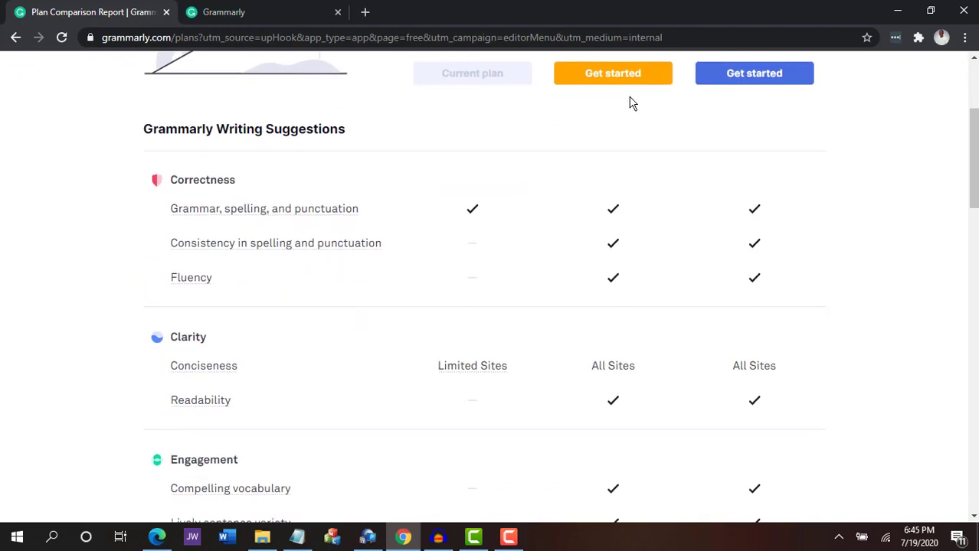
{"action": "scroll", "coordinate": [631, 100], "scroll_direction": "up", "scroll_amount": 3}
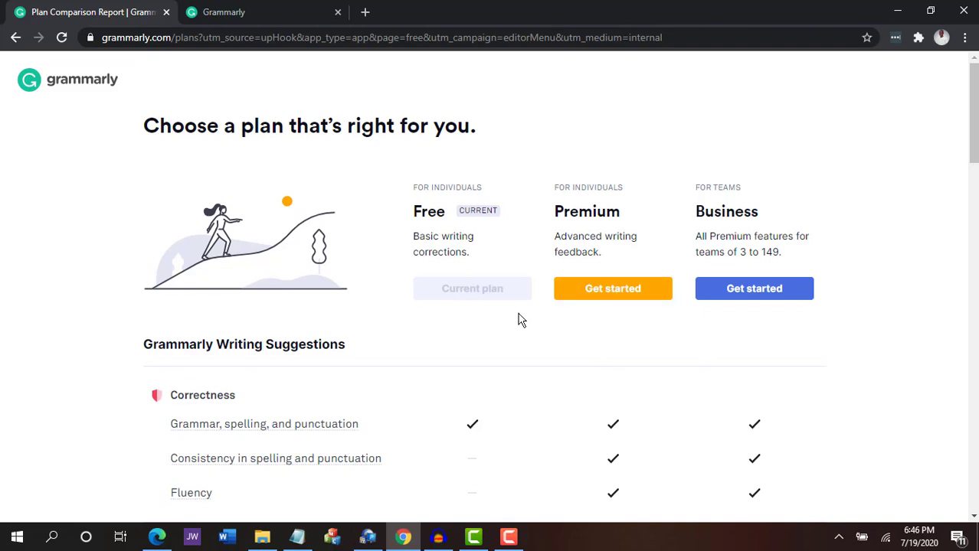
{"action": "scroll", "coordinate": [518, 320], "scroll_direction": "down", "scroll_amount": 4}
{"action": "scroll", "coordinate": [518, 320], "scroll_direction": "up", "scroll_amount": 4}
{"action": "scroll", "coordinate": [466, 399], "scroll_direction": "down", "scroll_amount": 3}
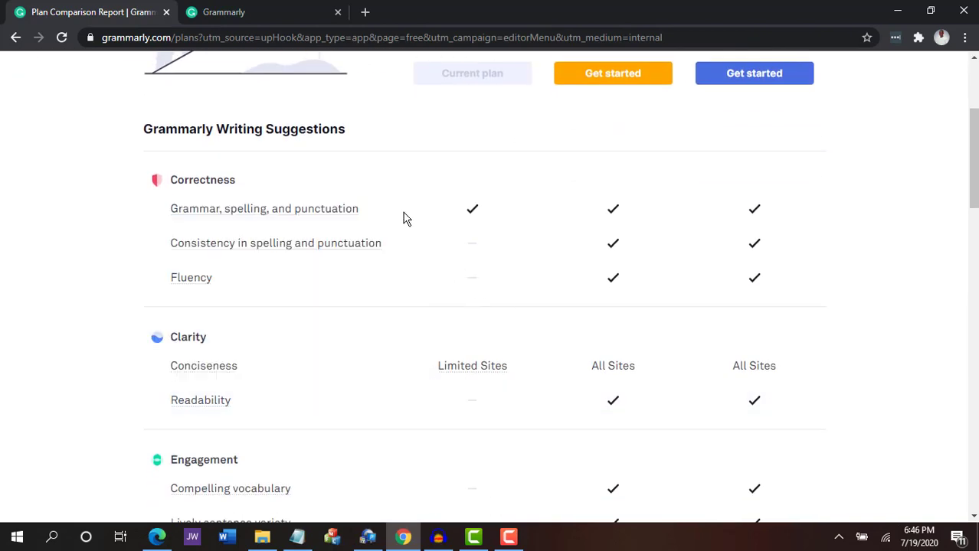
Examine the Correctness features in the plan comparison, including the samples for grammar and for consistency in spelling and punctuation
{"action": "mouse_move", "coordinate": [405, 218]}
{"action": "scroll", "coordinate": [398, 219], "scroll_direction": "up", "scroll_amount": 1}
{"action": "scroll", "coordinate": [394, 219], "scroll_direction": "up", "scroll_amount": 2}
{"action": "scroll", "coordinate": [393, 219], "scroll_direction": "down", "scroll_amount": 1}
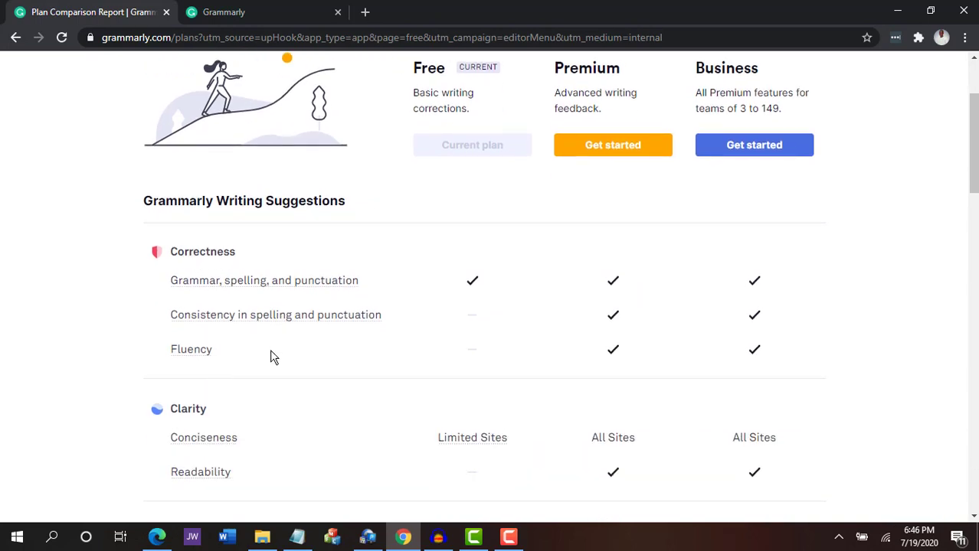
{"action": "mouse_move", "coordinate": [244, 282]}
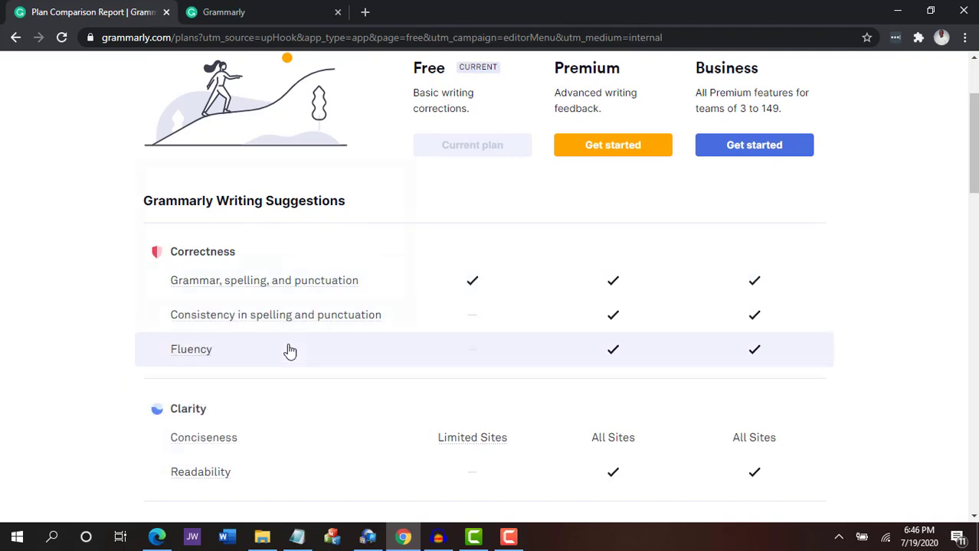
{"action": "mouse_move", "coordinate": [257, 322]}
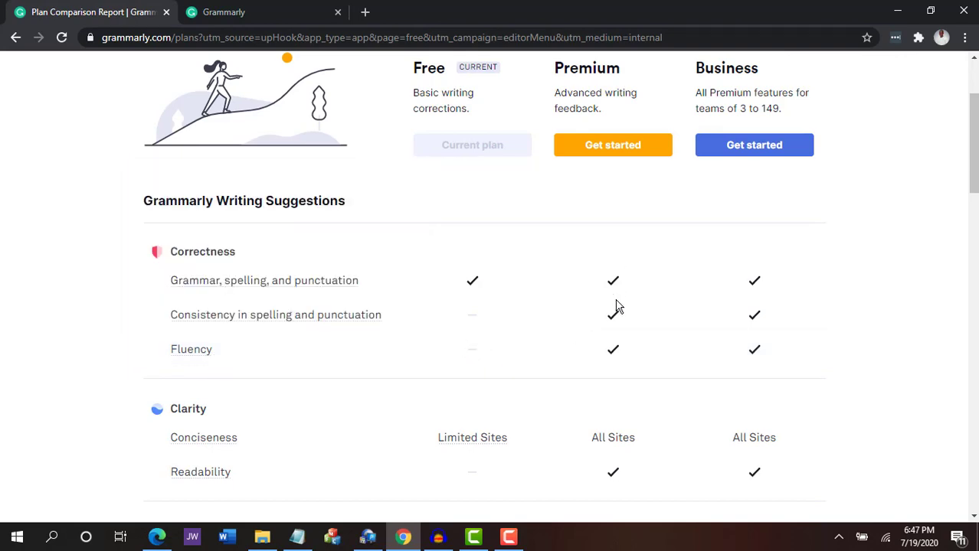
Examine the Clarity features, conciseness and readability, and compare their availability across the Free, Premium and Business plans
{"action": "scroll", "coordinate": [613, 276], "scroll_direction": "up", "scroll_amount": 1}
{"action": "scroll", "coordinate": [612, 272], "scroll_direction": "down", "scroll_amount": 5}
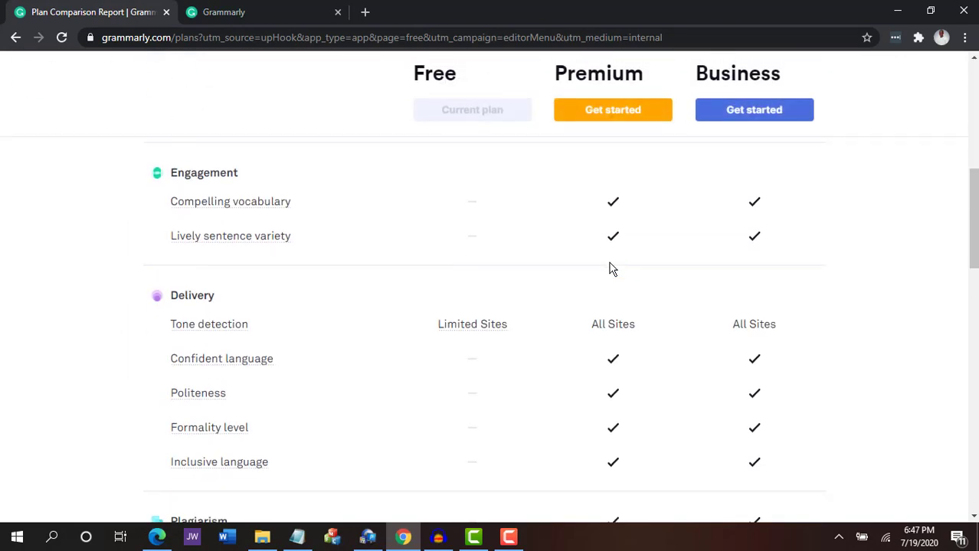
{"action": "scroll", "coordinate": [611, 268], "scroll_direction": "up", "scroll_amount": 5}
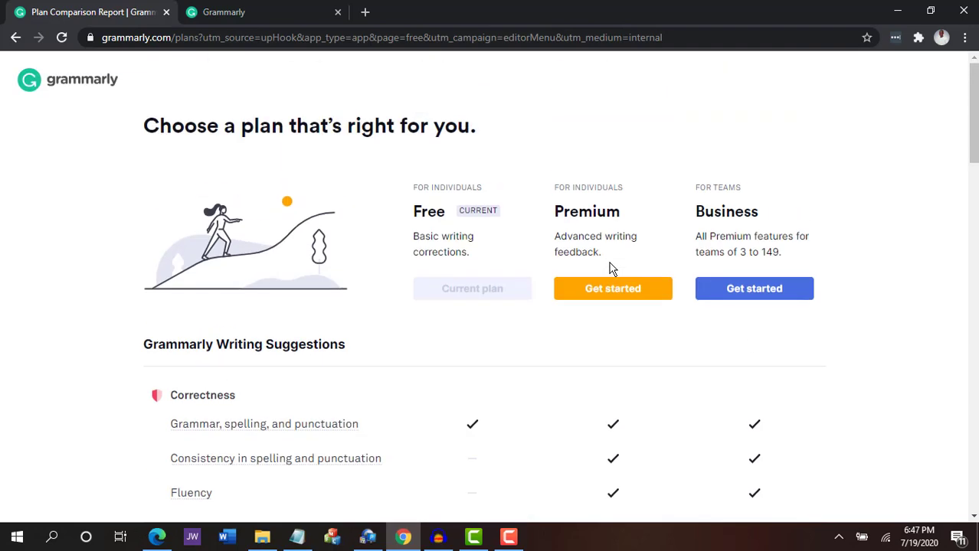
{"action": "scroll", "coordinate": [245, 304], "scroll_direction": "down", "scroll_amount": 4}
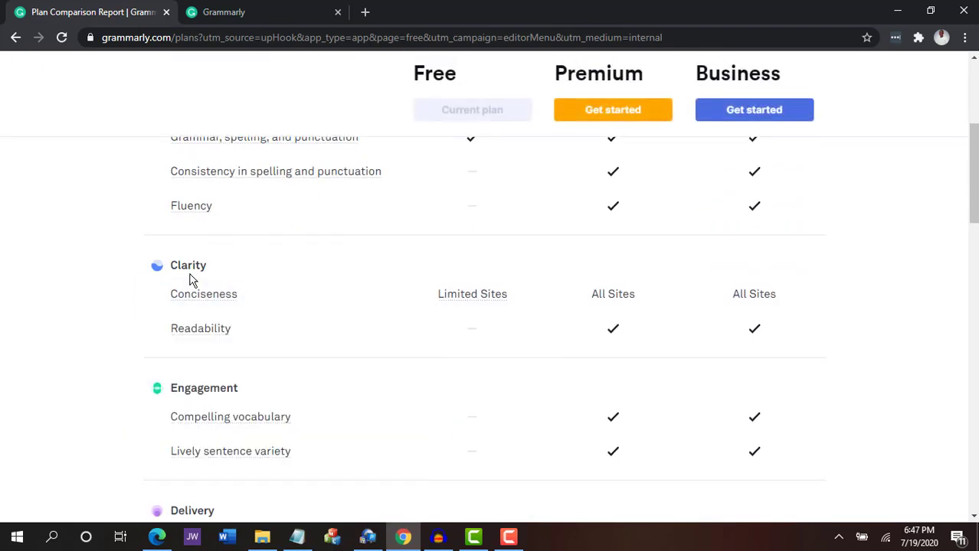
{"action": "mouse_move", "coordinate": [209, 314]}
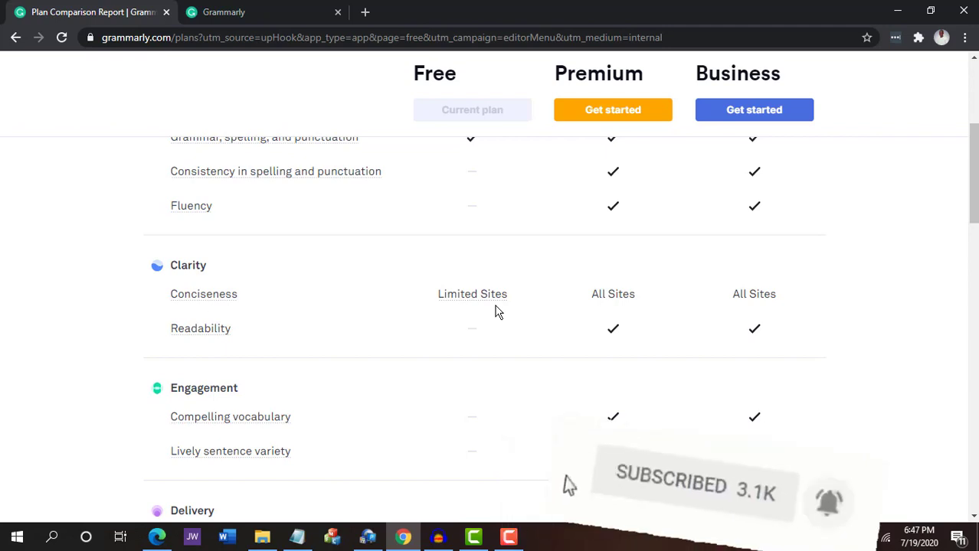
{"action": "scroll", "coordinate": [460, 299], "scroll_direction": "down", "scroll_amount": 4}
{"action": "scroll", "coordinate": [429, 276], "scroll_direction": "up", "scroll_amount": 5}
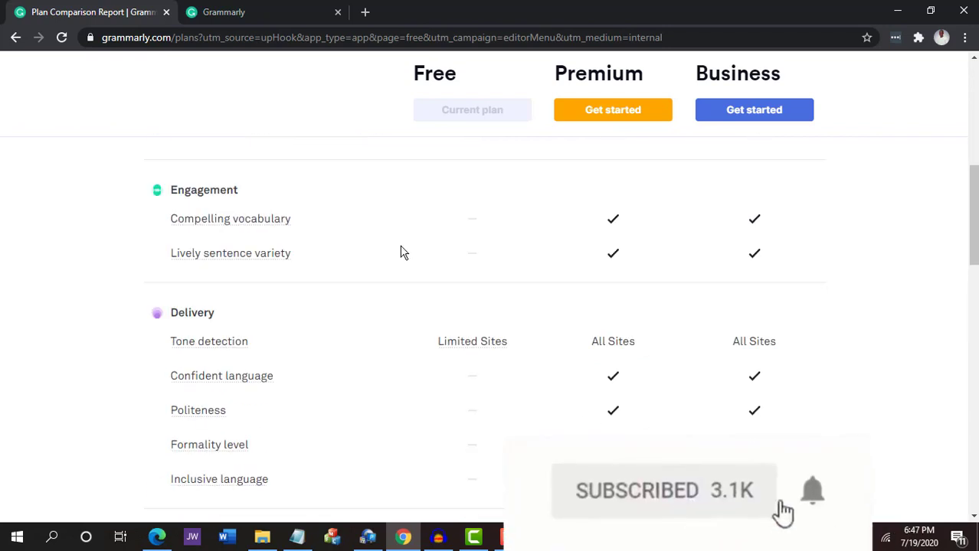
{"action": "mouse_move", "coordinate": [191, 406]}
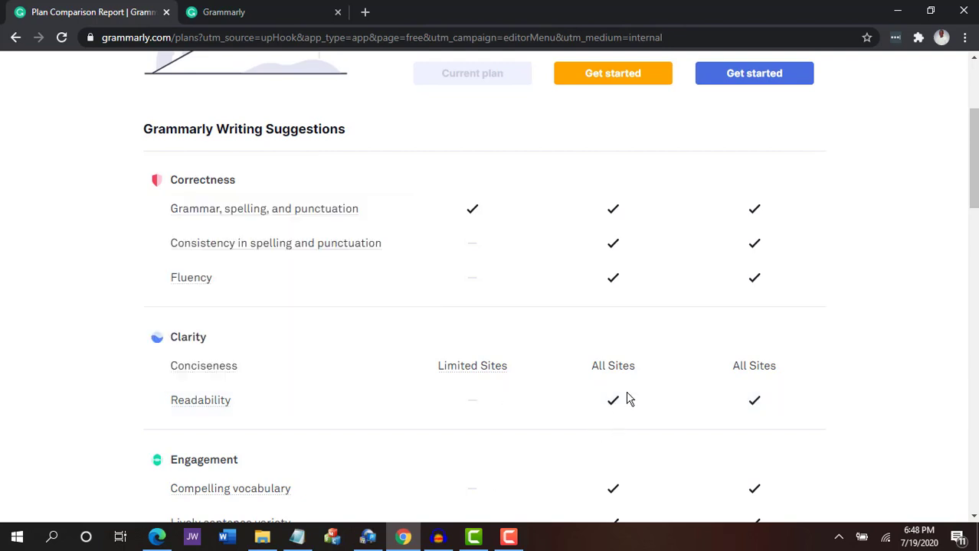
Examine the Engagement samples for compelling vocabulary and lively sentence variety, and bring the Delivery features into view
{"action": "scroll", "coordinate": [391, 408], "scroll_direction": "down", "scroll_amount": 3}
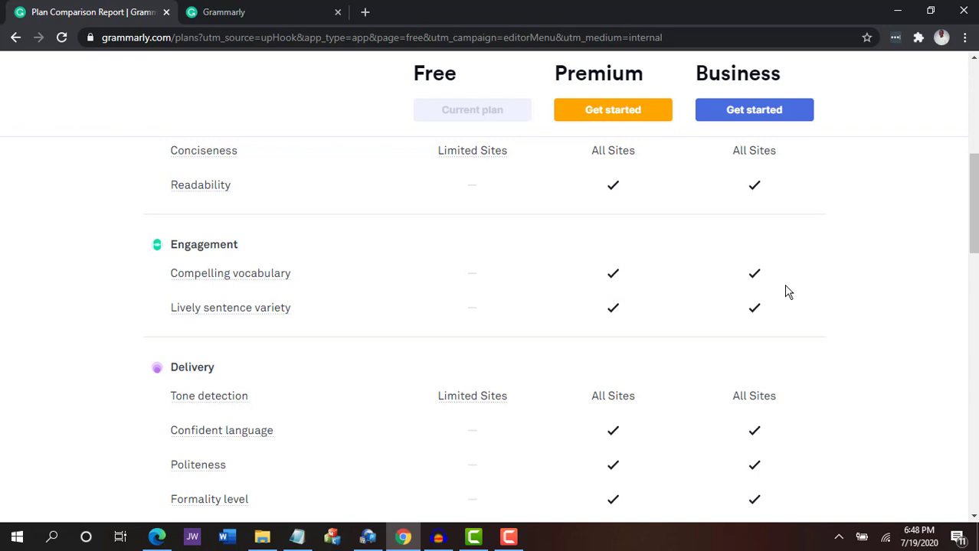
{"action": "mouse_move", "coordinate": [223, 279]}
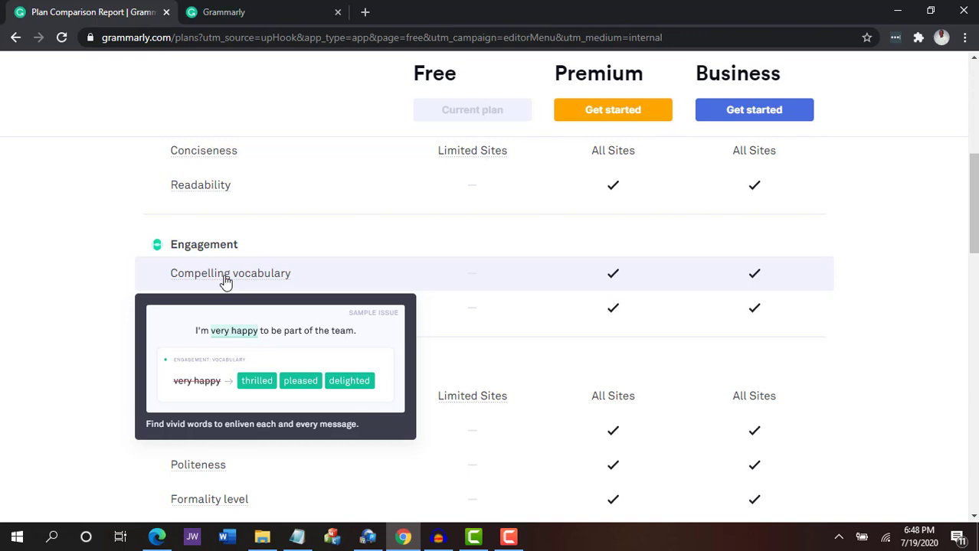
{"action": "mouse_move", "coordinate": [240, 303]}
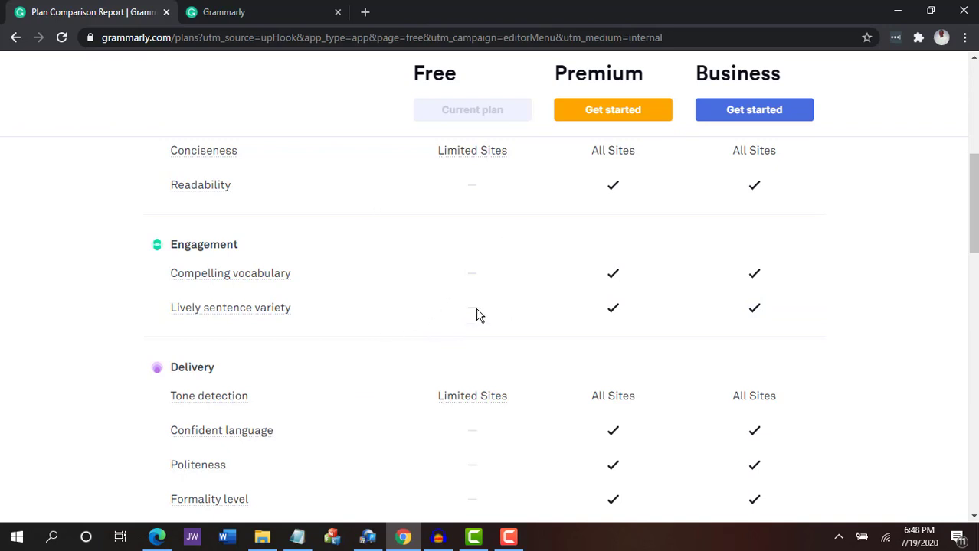
{"action": "scroll", "coordinate": [478, 314], "scroll_direction": "down", "scroll_amount": 2}
{"action": "scroll", "coordinate": [333, 316], "scroll_direction": "up", "scroll_amount": 1}
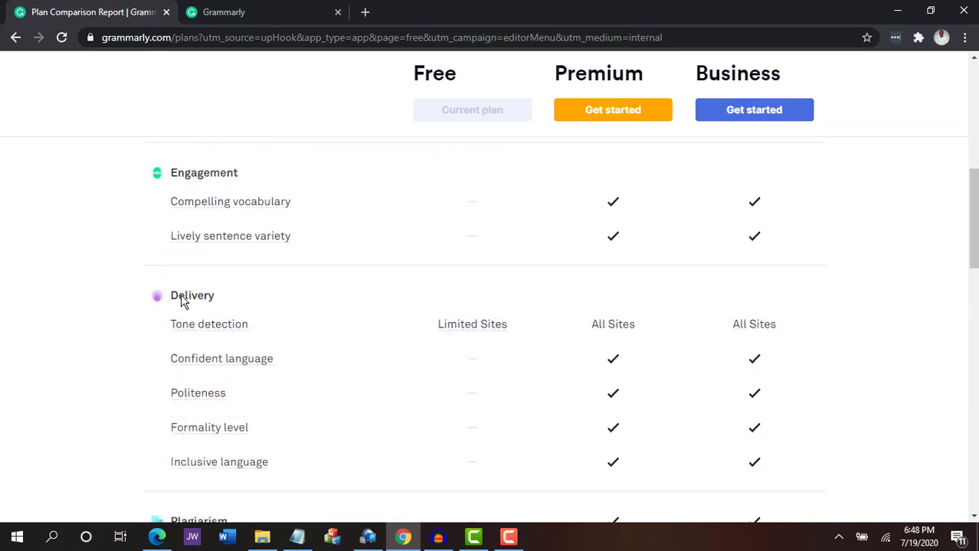
Examine the Delivery features, including the tone detection and formality level samples, and compare their availability across the three plans
{"action": "mouse_move", "coordinate": [197, 325]}
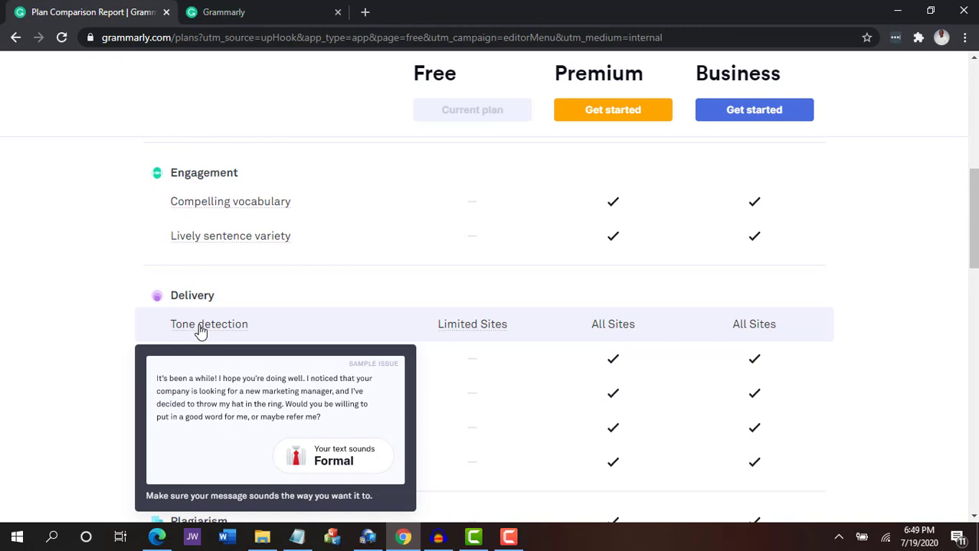
{"action": "scroll", "coordinate": [199, 329], "scroll_direction": "down", "scroll_amount": 2}
{"action": "scroll", "coordinate": [287, 268], "scroll_direction": "up", "scroll_amount": 1}
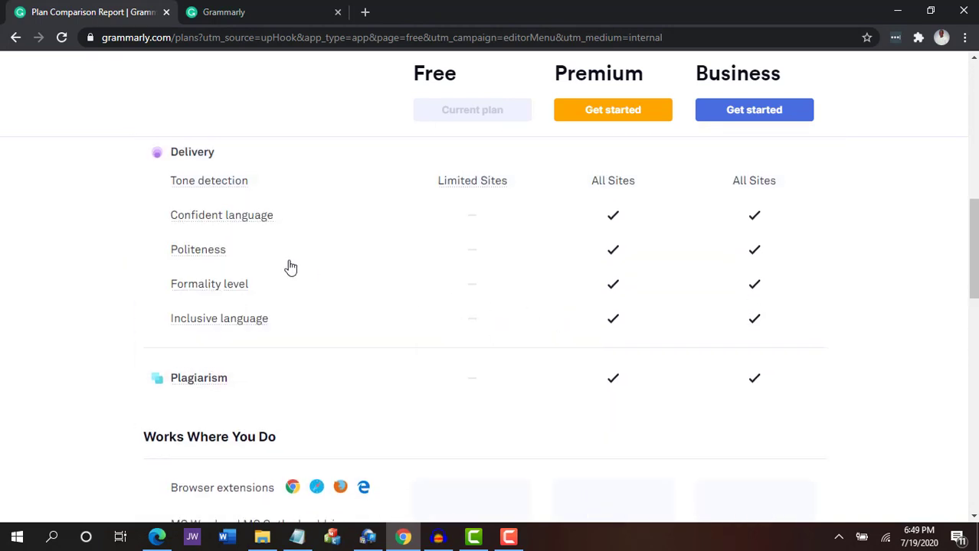
{"action": "mouse_move", "coordinate": [216, 208]}
{"action": "mouse_move", "coordinate": [234, 195]}
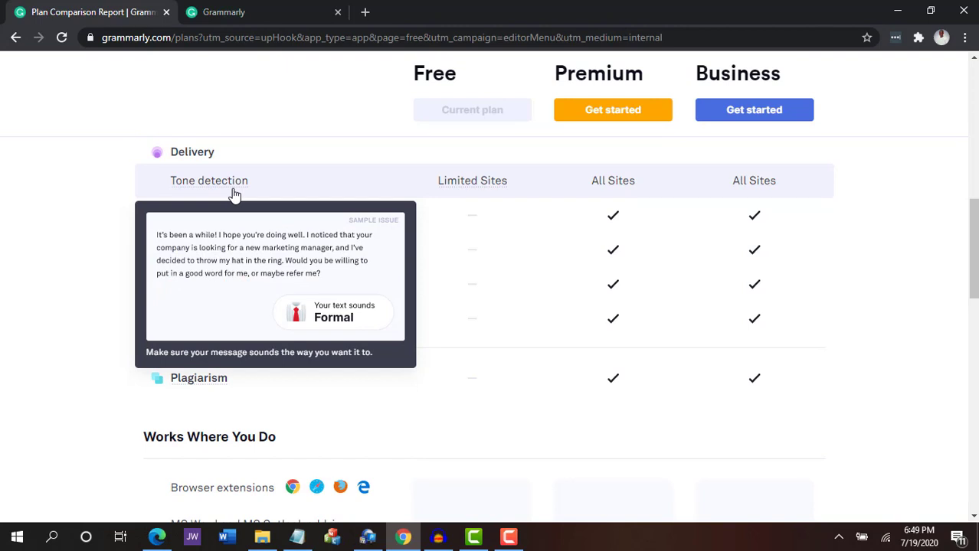
{"action": "mouse_move", "coordinate": [356, 223]}
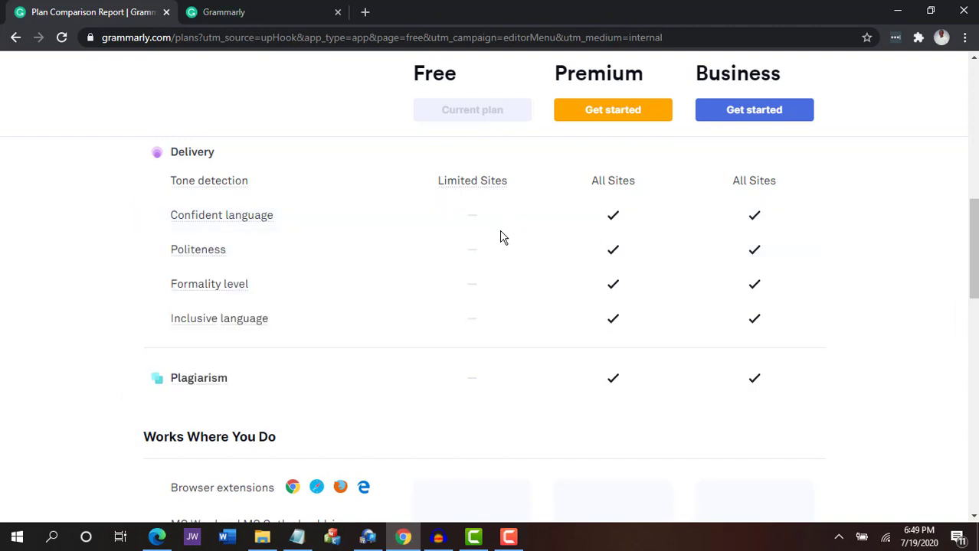
{"action": "mouse_move", "coordinate": [238, 280]}
{"action": "scroll", "coordinate": [236, 279], "scroll_direction": "down", "scroll_amount": 4}
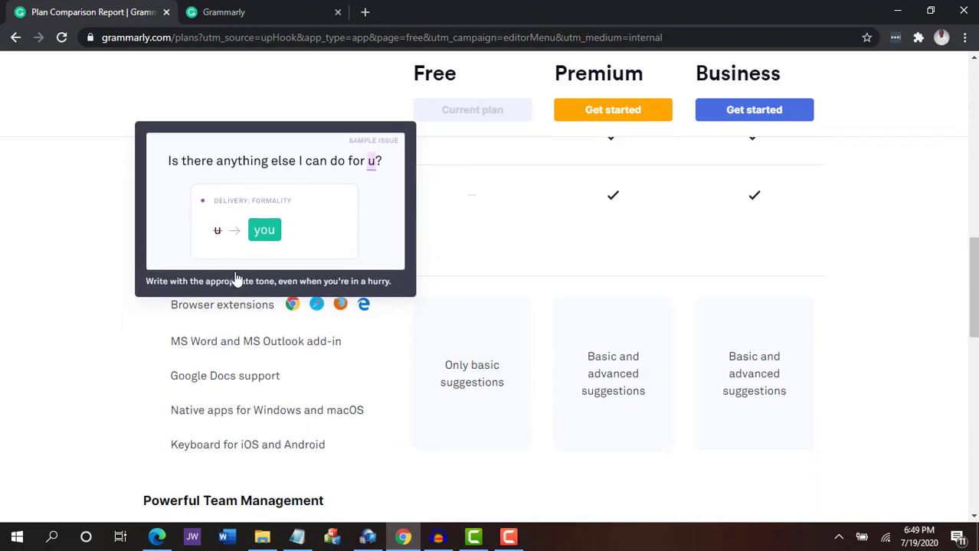
{"action": "scroll", "coordinate": [372, 214], "scroll_direction": "up", "scroll_amount": 5}
{"action": "scroll", "coordinate": [345, 242], "scroll_direction": "down", "scroll_amount": 2}
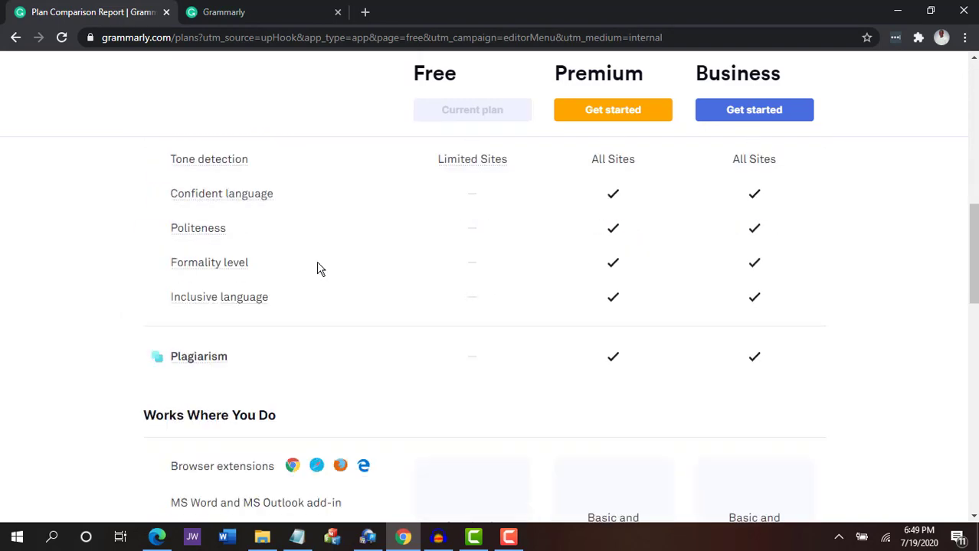
{"action": "scroll", "coordinate": [316, 268], "scroll_direction": "up", "scroll_amount": 3}
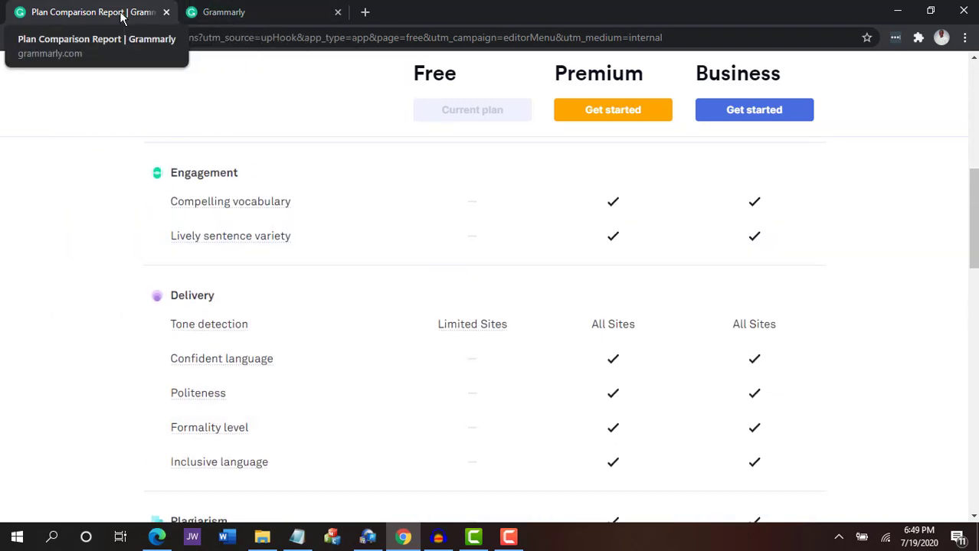
Review the team management features and plan prices further down the comparison, and close the plan comparison page
{"action": "scroll", "coordinate": [430, 238], "scroll_direction": "down", "scroll_amount": 10}
{"action": "scroll", "coordinate": [430, 239], "scroll_direction": "up", "scroll_amount": 1}
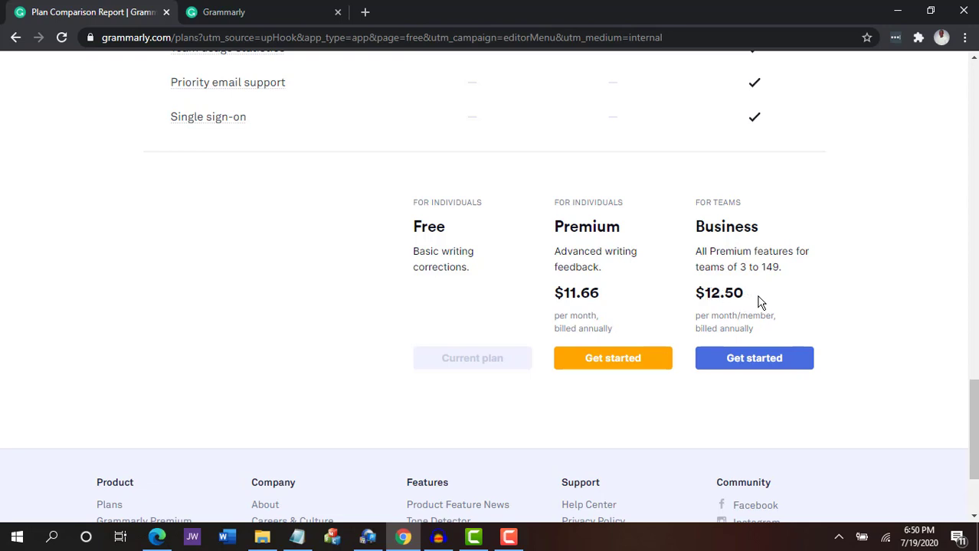
{"action": "scroll", "coordinate": [709, 297], "scroll_direction": "down", "scroll_amount": 2}
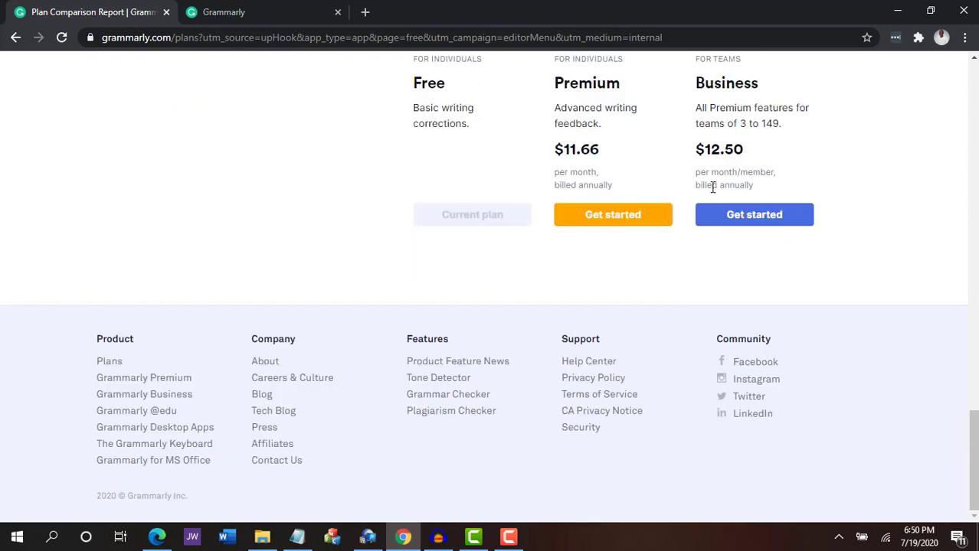
{"action": "scroll", "coordinate": [695, 177], "scroll_direction": "up", "scroll_amount": 8}
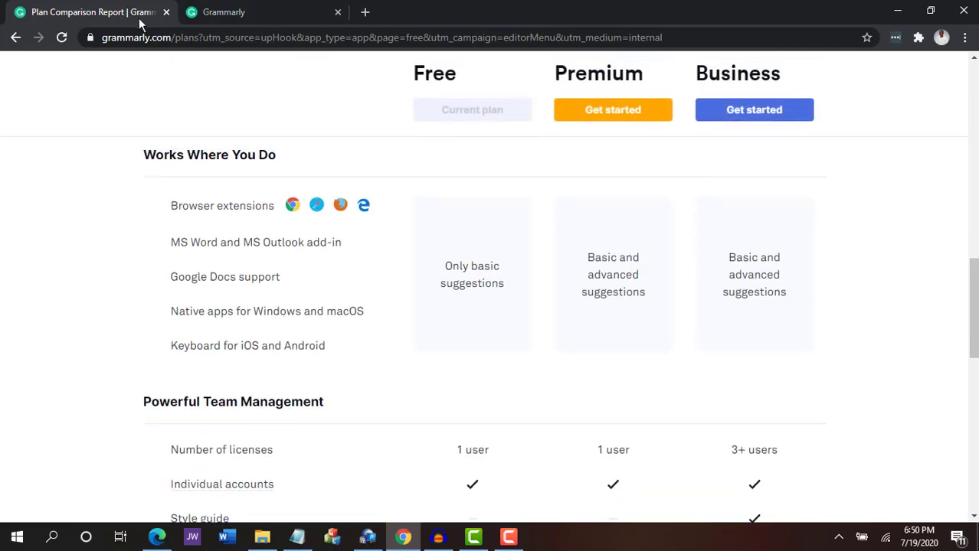
{"action": "left_click", "coordinate": [165, 12]}
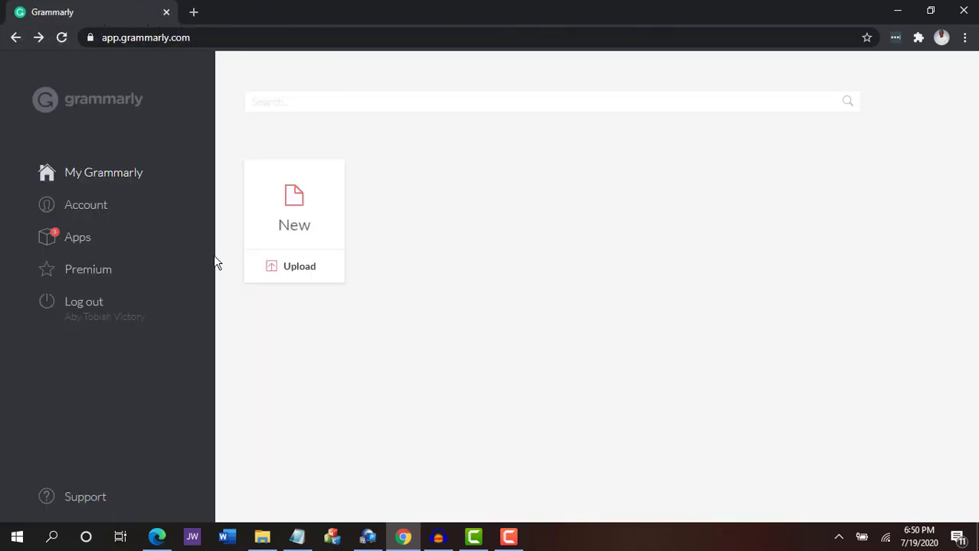
Create a new blank document, skim the What's New announcements and dismiss them
{"action": "left_click", "coordinate": [291, 230]}
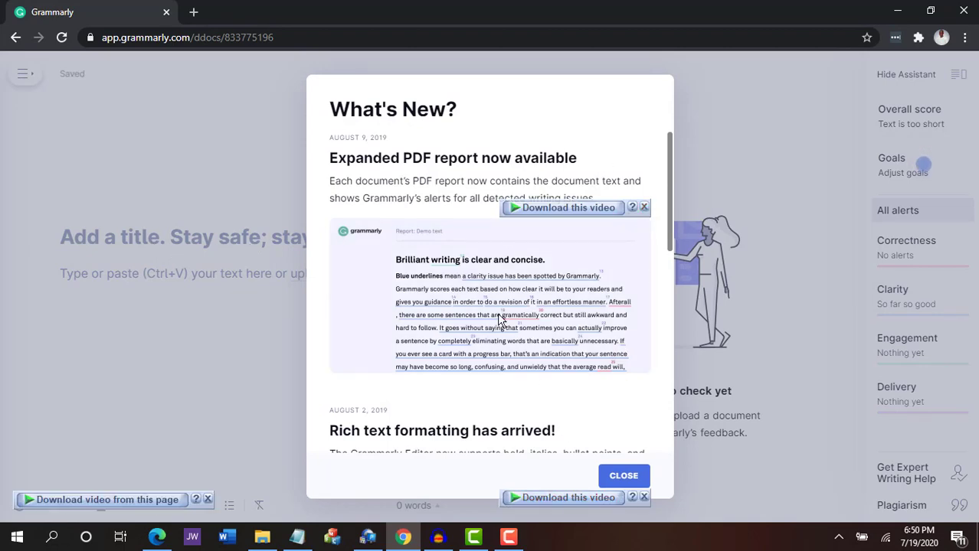
{"action": "scroll", "coordinate": [497, 318], "scroll_direction": "down", "scroll_amount": 1}
{"action": "scroll", "coordinate": [498, 318], "scroll_direction": "down", "scroll_amount": 1}
{"action": "scroll", "coordinate": [498, 318], "scroll_direction": "up", "scroll_amount": 2}
{"action": "scroll", "coordinate": [497, 295], "scroll_direction": "down", "scroll_amount": 4}
{"action": "scroll", "coordinate": [497, 295], "scroll_direction": "up", "scroll_amount": 4}
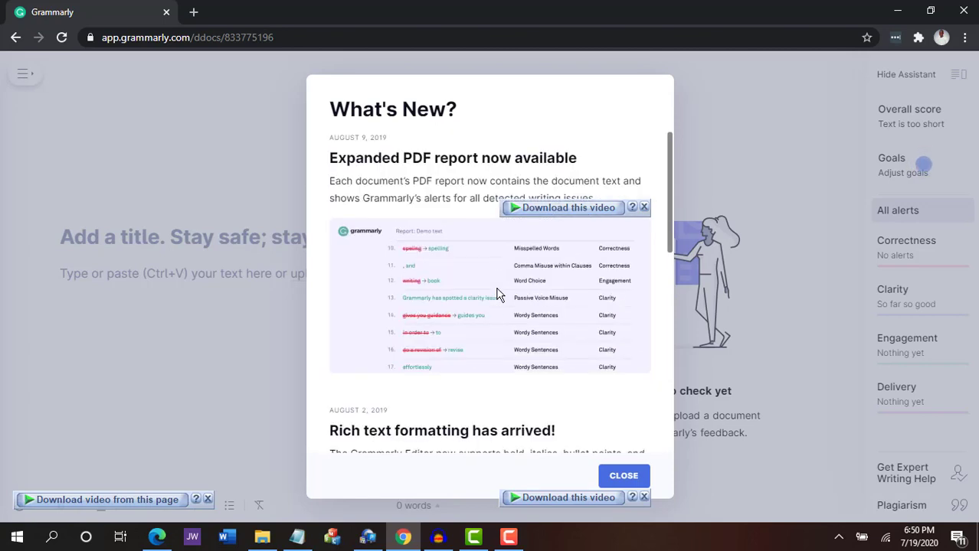
{"action": "scroll", "coordinate": [509, 280], "scroll_direction": "down", "scroll_amount": 2}
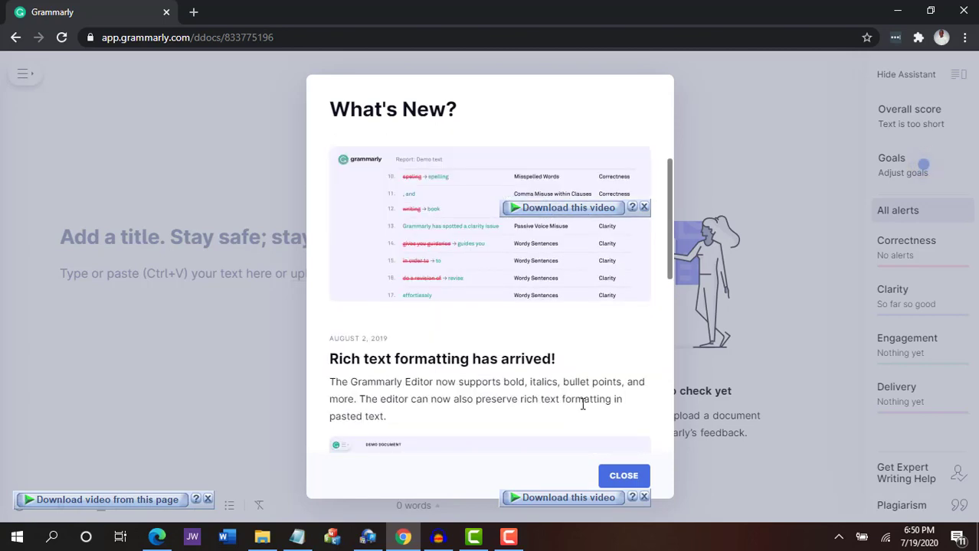
{"action": "left_click", "coordinate": [620, 475]}
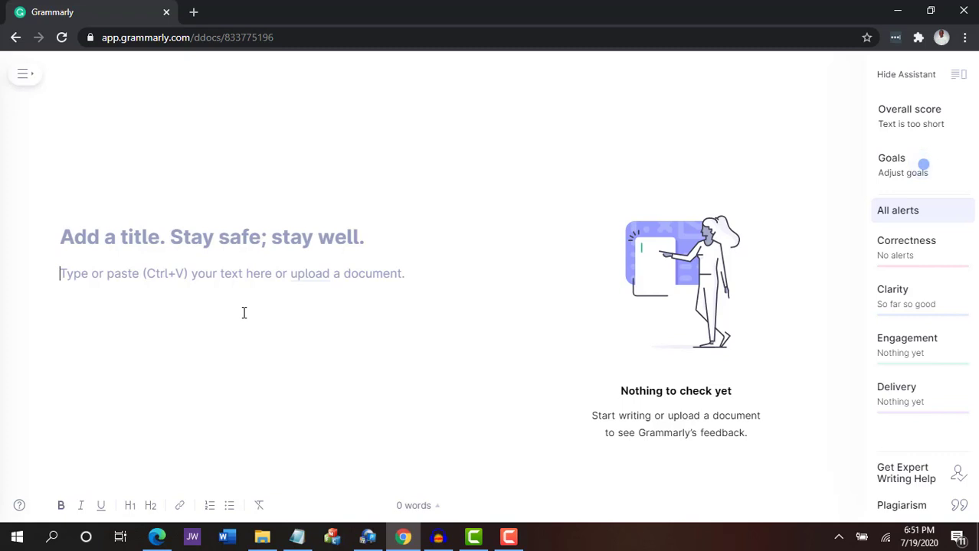
Upload "HOW TO TAKE CLEANING OFF YOUR TO-DO LIST.docx" from the Downloads folder and accept the default writing goals
{"action": "left_click", "coordinate": [311, 282]}
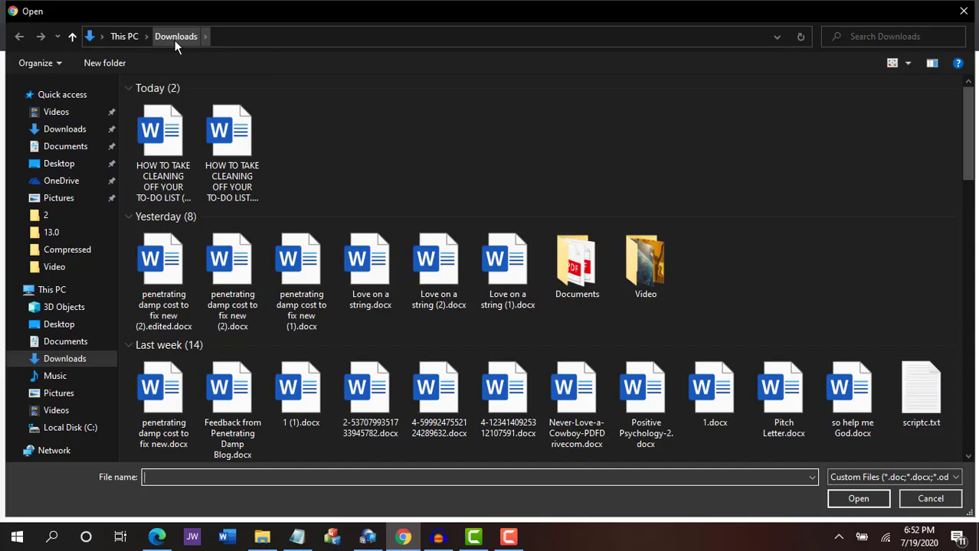
{"action": "left_click", "coordinate": [161, 159]}
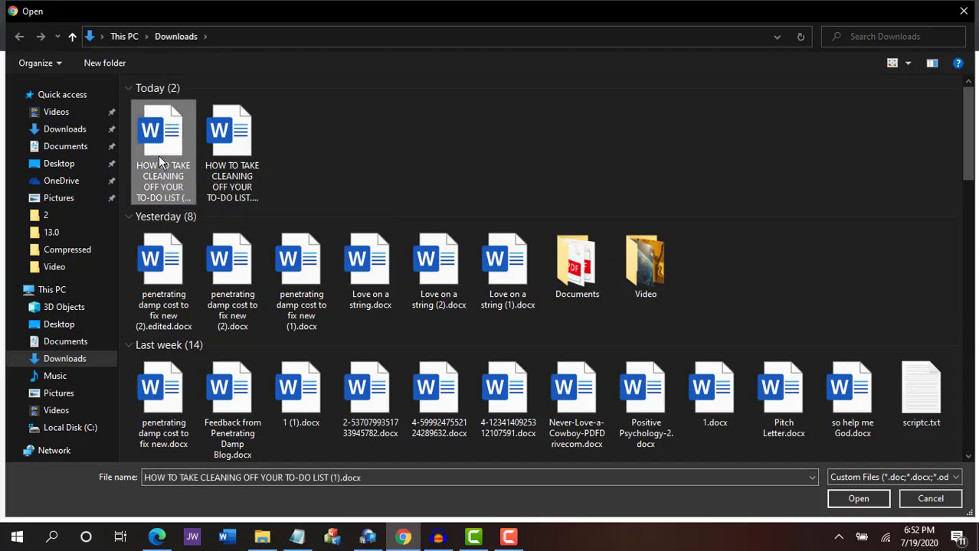
{"action": "left_click", "coordinate": [204, 168]}
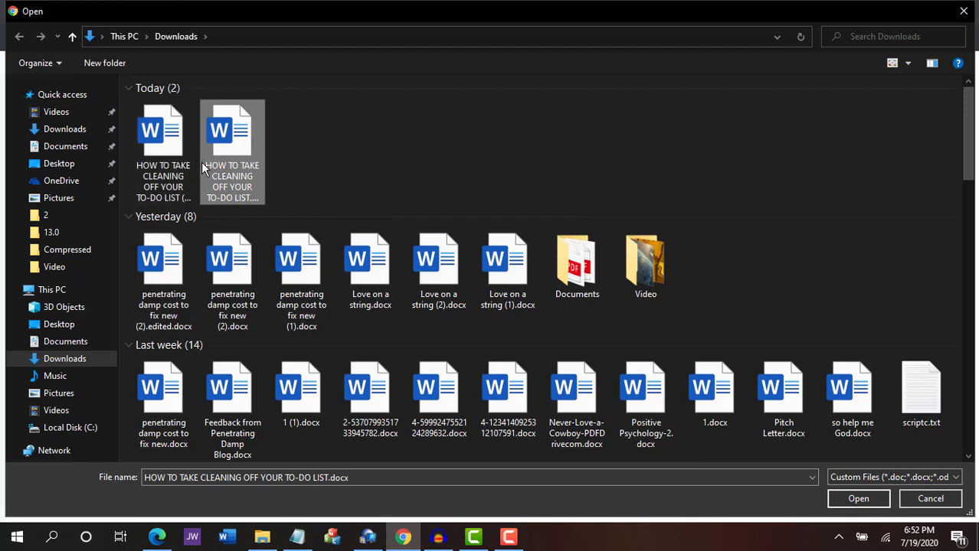
{"action": "double_click", "coordinate": [236, 169]}
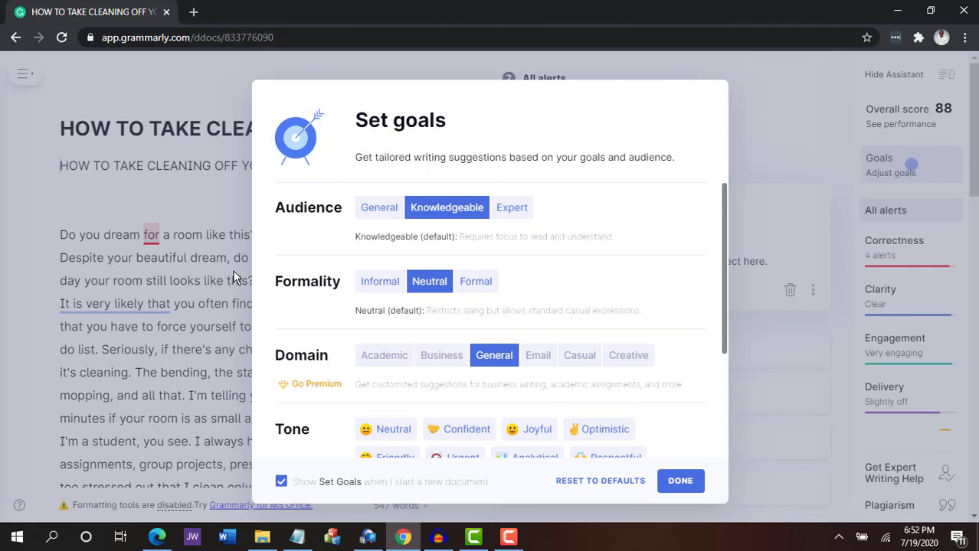
{"action": "left_click", "coordinate": [665, 481]}
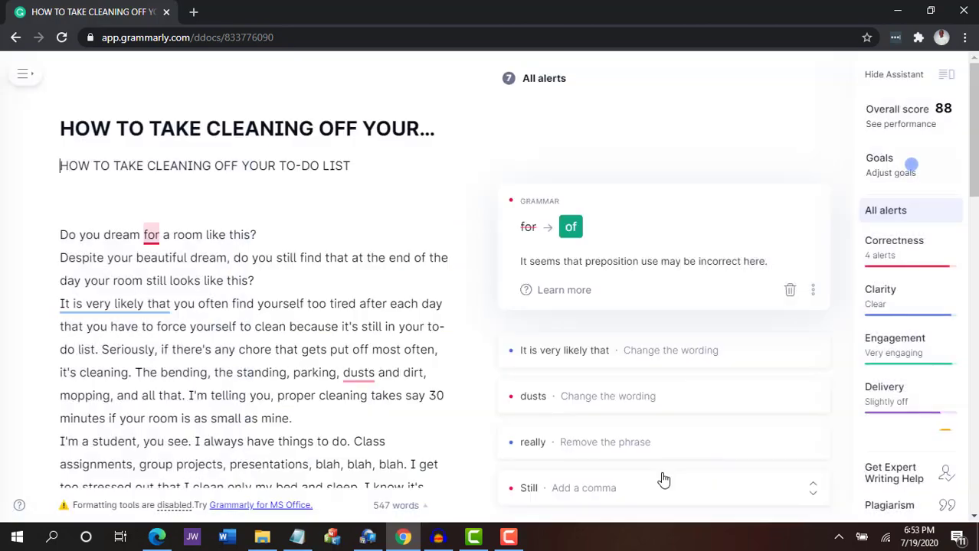
{"action": "scroll", "coordinate": [191, 451], "scroll_direction": "down", "scroll_amount": 1}
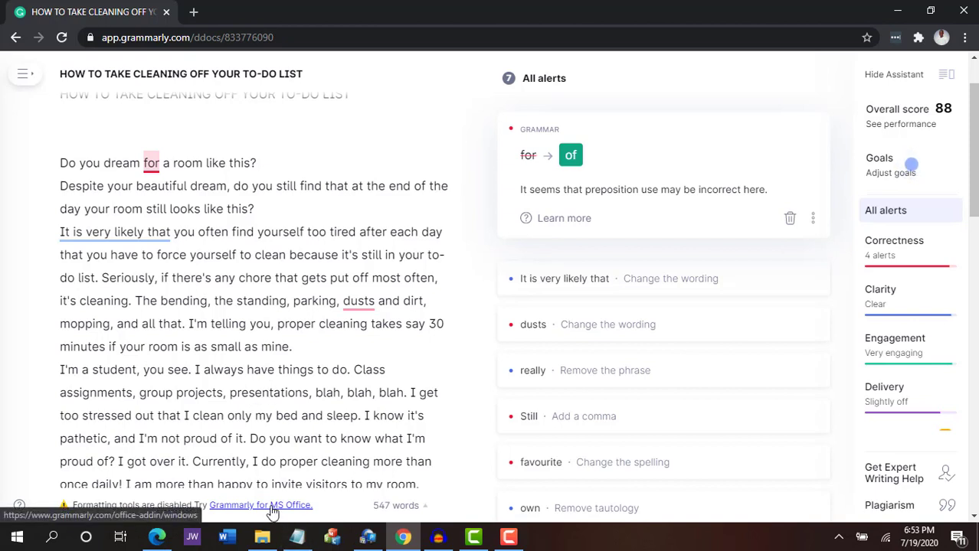
Copy the full text of "HOW TO TAKE CLEANING OFF YOUR TO-DO LIST (1).docx" from Word into the blank Grammarly document
{"action": "left_click", "coordinate": [15, 37]}
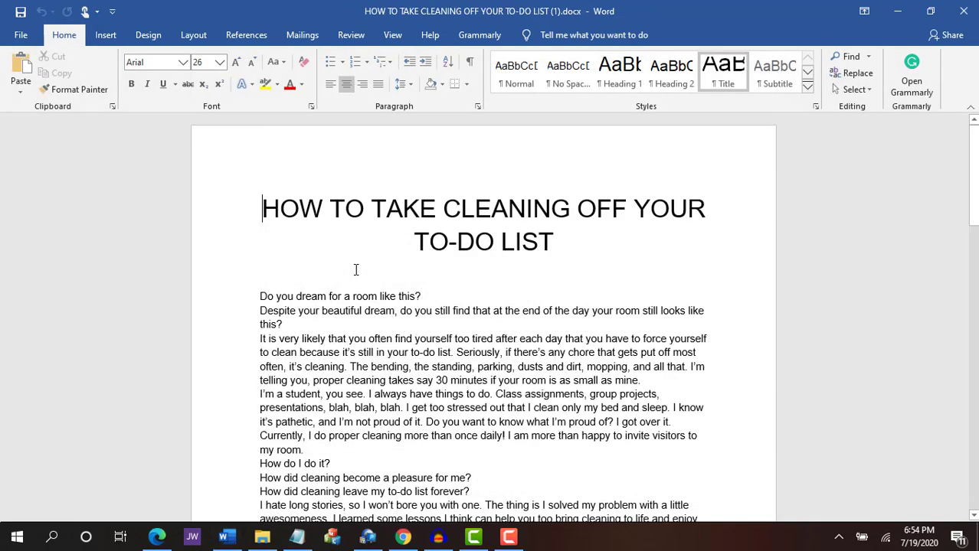
{"action": "key", "text": "ctrl+a"}
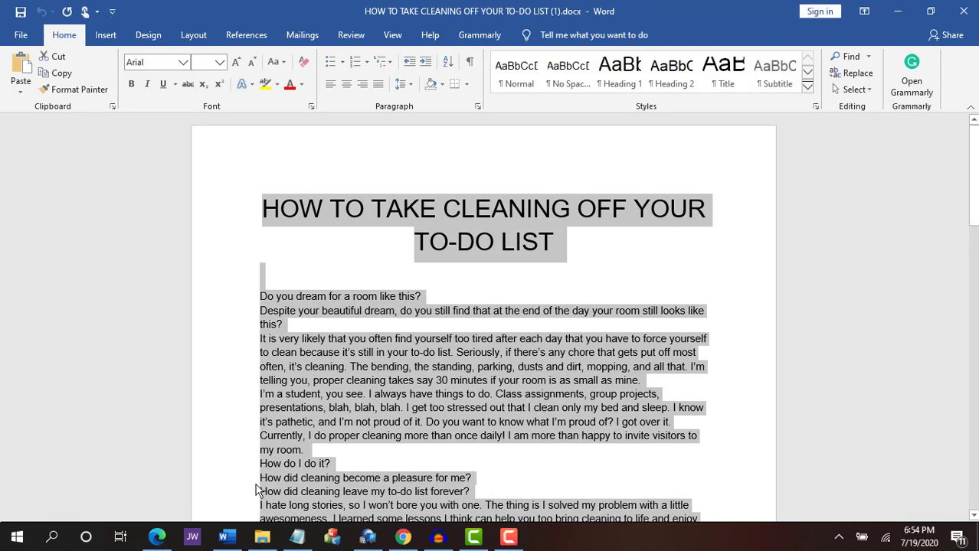
{"action": "left_click", "coordinate": [401, 538]}
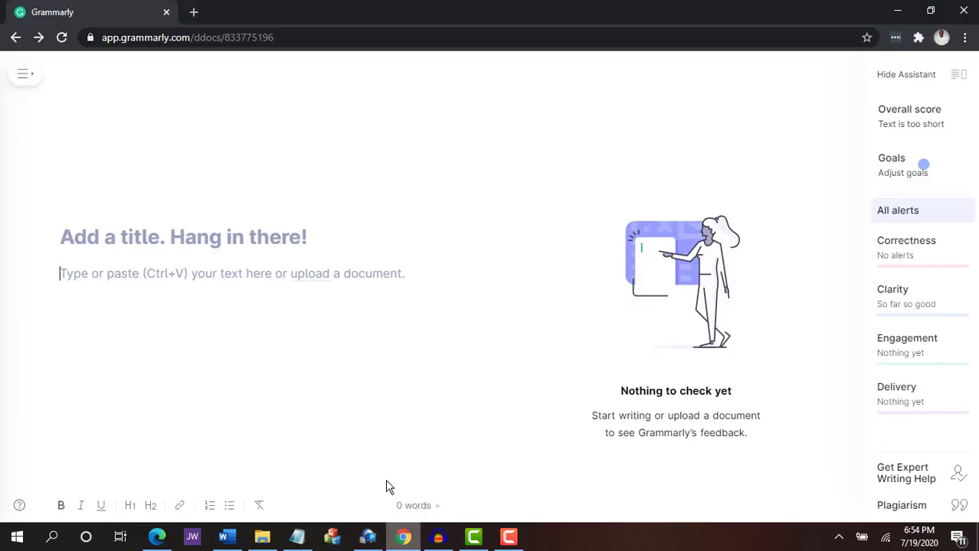
{"action": "left_click", "coordinate": [215, 268]}
{"action": "key", "text": "ctrl+v"}
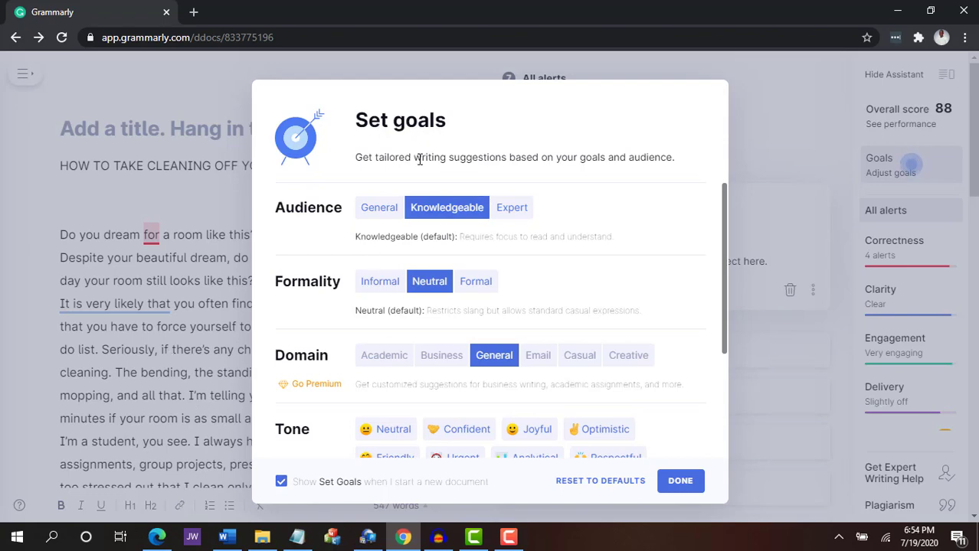
Look over the writing goals, try the Knowledgeable and Expert audiences, and set Audience to General
{"action": "scroll", "coordinate": [442, 217], "scroll_direction": "down", "scroll_amount": 2}
{"action": "scroll", "coordinate": [442, 220], "scroll_direction": "up", "scroll_amount": 2}
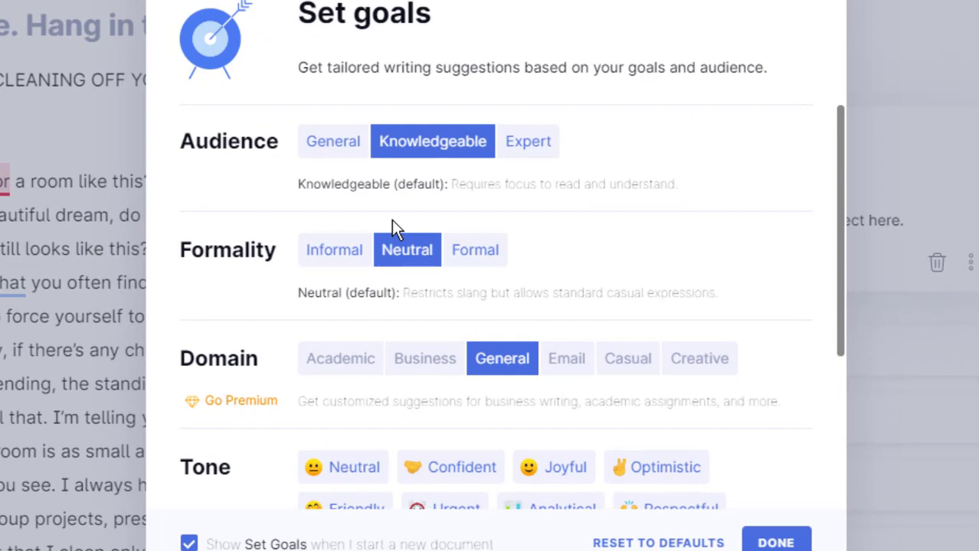
{"action": "left_click", "coordinate": [340, 148]}
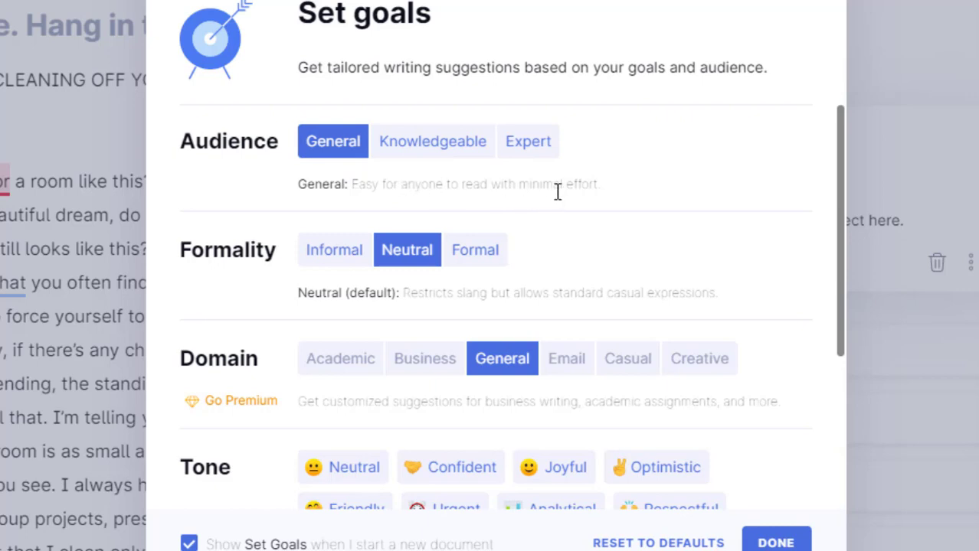
{"action": "left_click", "coordinate": [429, 149]}
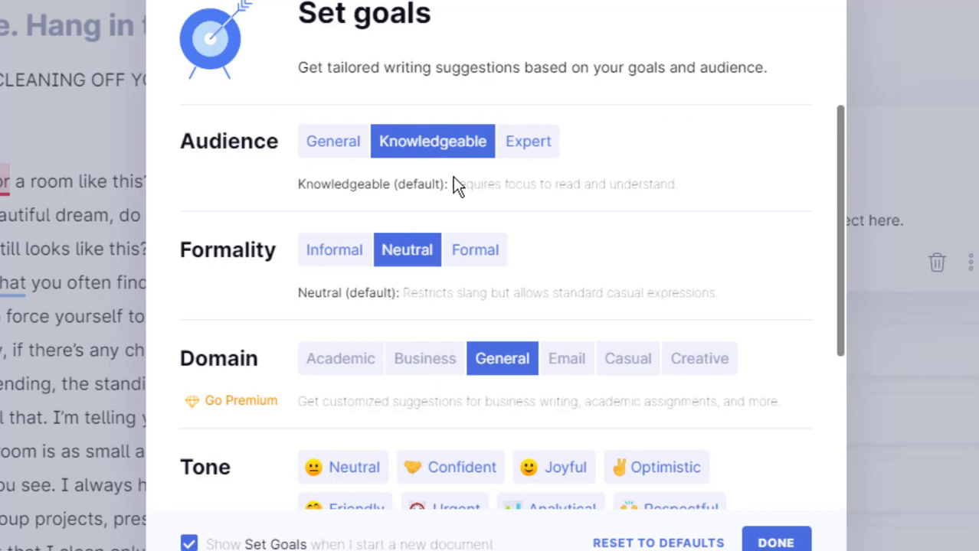
{"action": "left_click", "coordinate": [528, 159]}
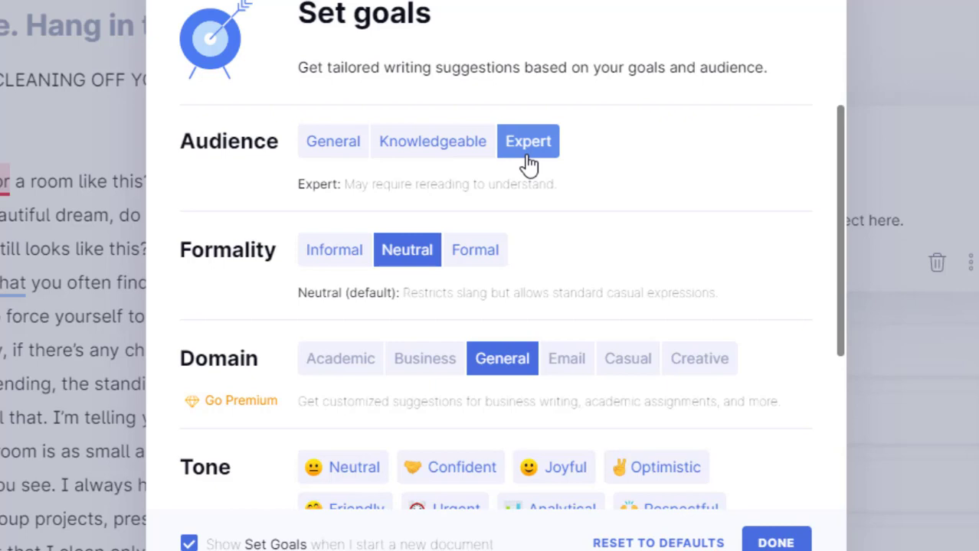
{"action": "left_click", "coordinate": [328, 151]}
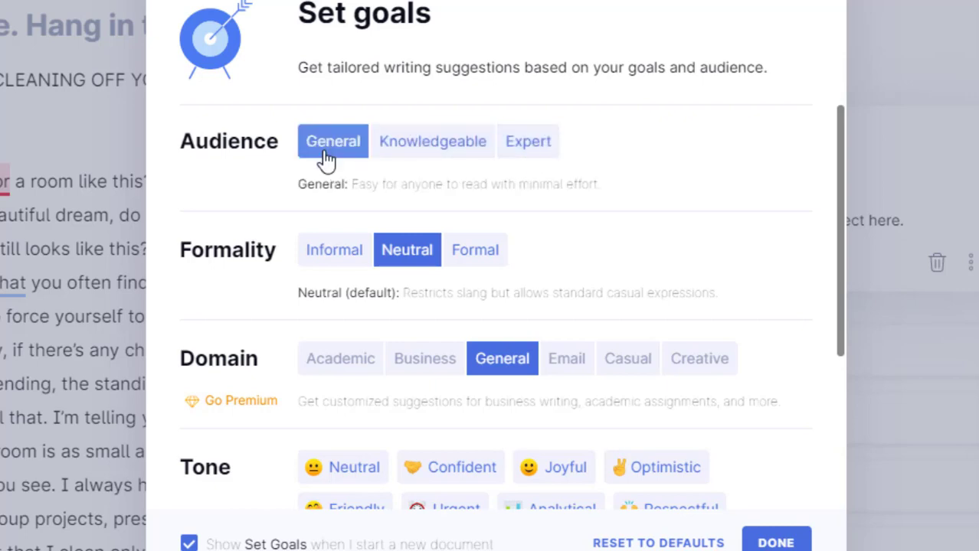
Try the Informal and Formal options for Formality, set it back to Neutral, and look over the remaining goals
{"action": "left_click", "coordinate": [328, 259]}
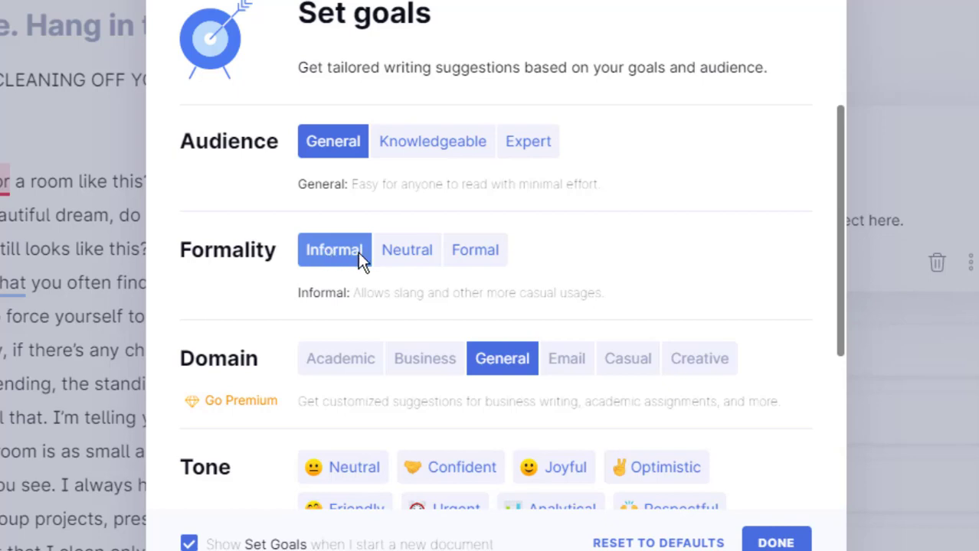
{"action": "left_click", "coordinate": [394, 255]}
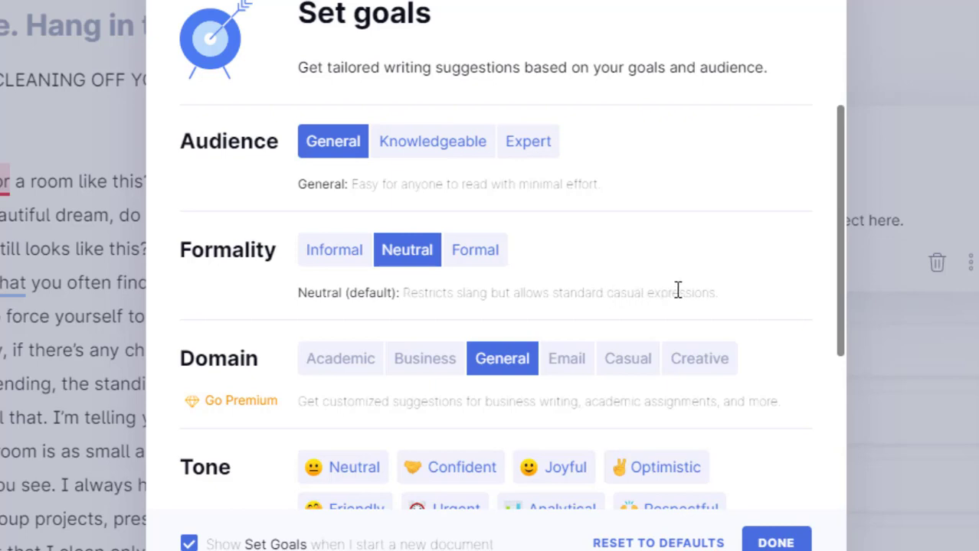
{"action": "left_click", "coordinate": [481, 261]}
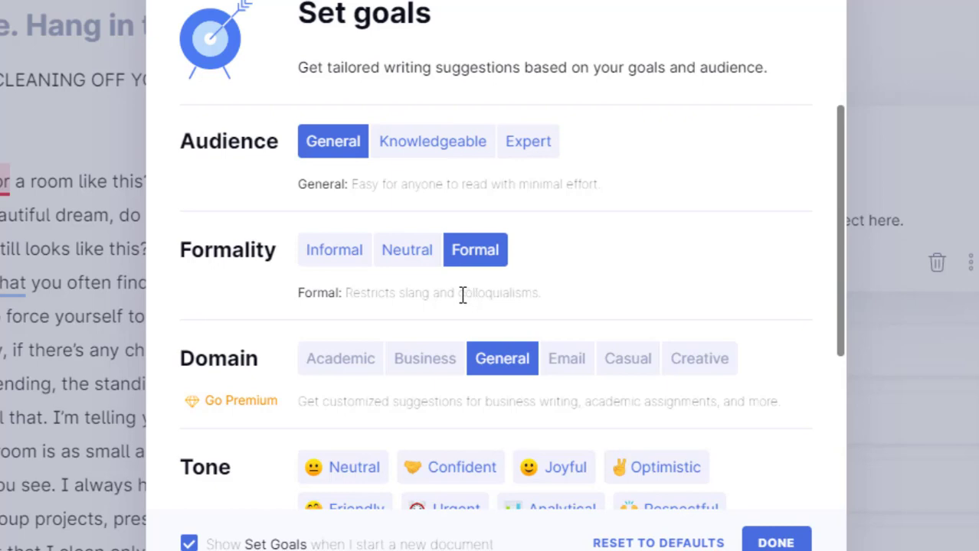
{"action": "left_click", "coordinate": [416, 269]}
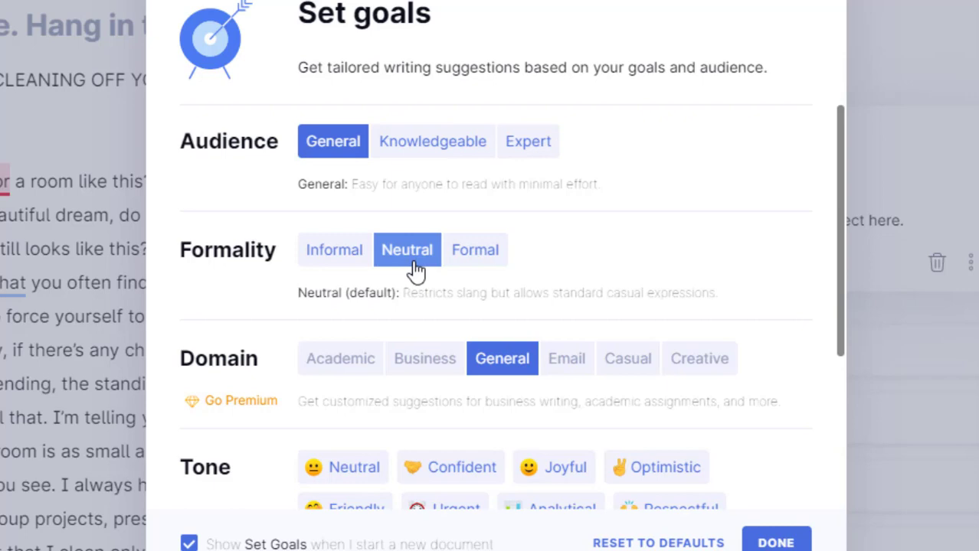
{"action": "scroll", "coordinate": [414, 267], "scroll_direction": "down", "scroll_amount": 3}
{"action": "scroll", "coordinate": [413, 260], "scroll_direction": "up", "scroll_amount": 3}
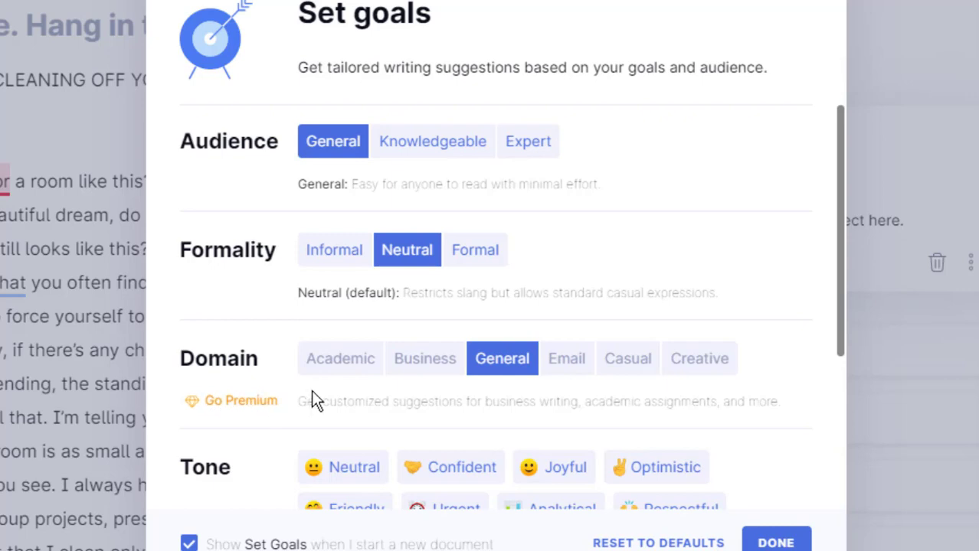
Select Neutral and Confident as the tones in the writing goals
{"action": "scroll", "coordinate": [424, 372], "scroll_direction": "down", "scroll_amount": 3}
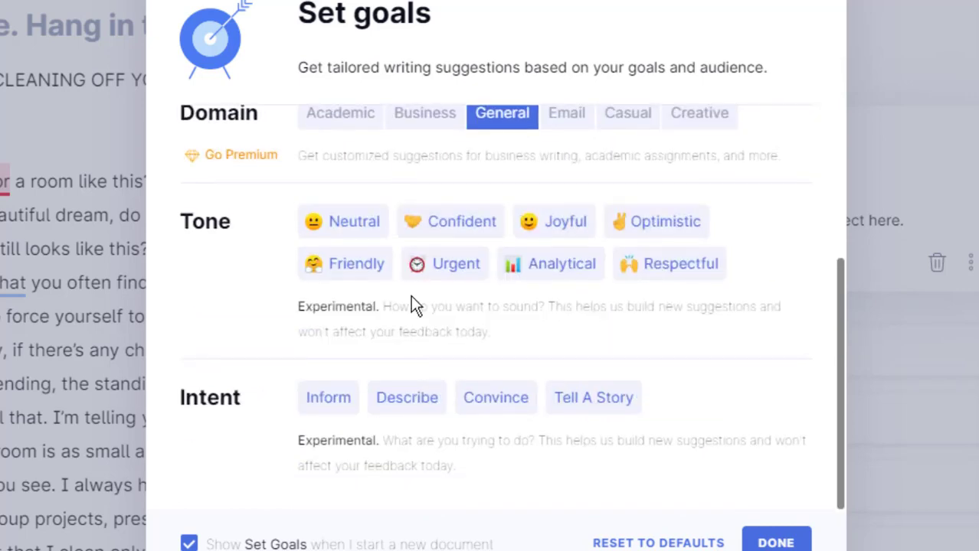
{"action": "left_click", "coordinate": [343, 231]}
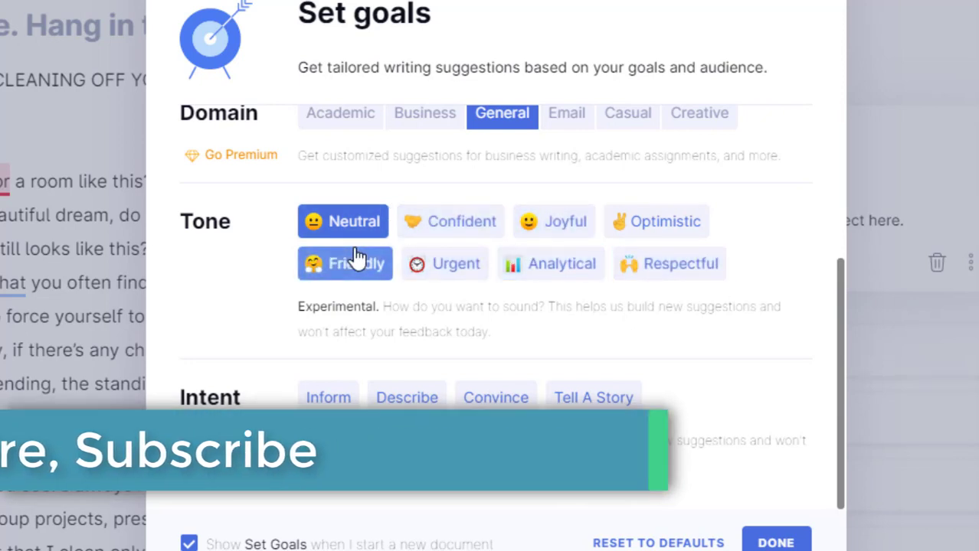
{"action": "left_click", "coordinate": [459, 243]}
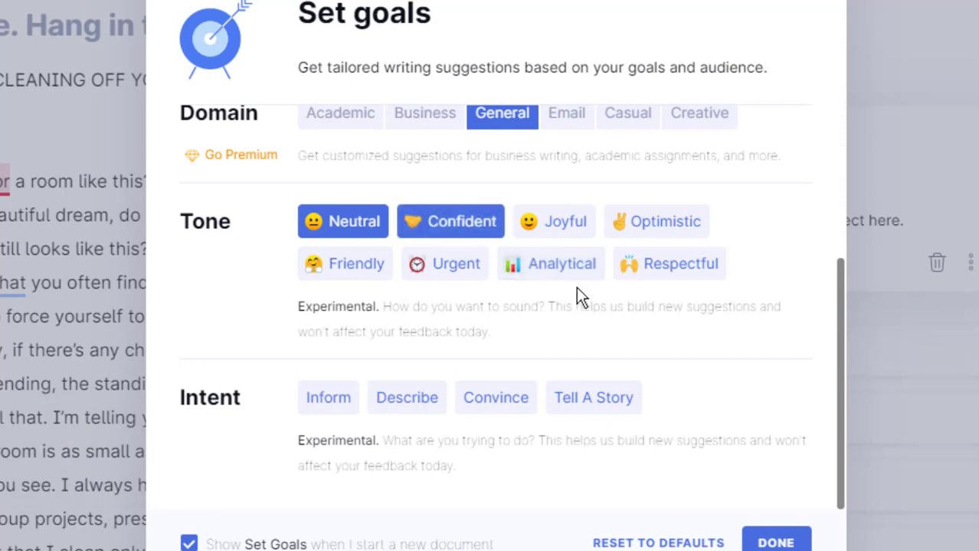
Try the Analytical, Respectful, Joyful and Optimistic tones and clear each of them again
{"action": "left_click", "coordinate": [573, 277]}
{"action": "left_click", "coordinate": [574, 276]}
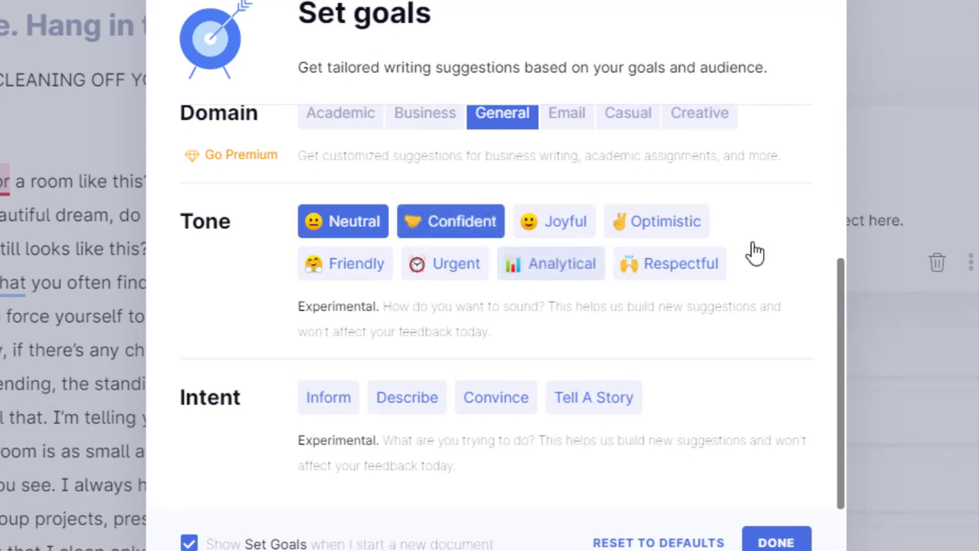
{"action": "left_click", "coordinate": [693, 268]}
{"action": "left_click", "coordinate": [689, 267]}
{"action": "left_click", "coordinate": [563, 229]}
{"action": "left_click", "coordinate": [563, 230]}
{"action": "left_click", "coordinate": [639, 225]}
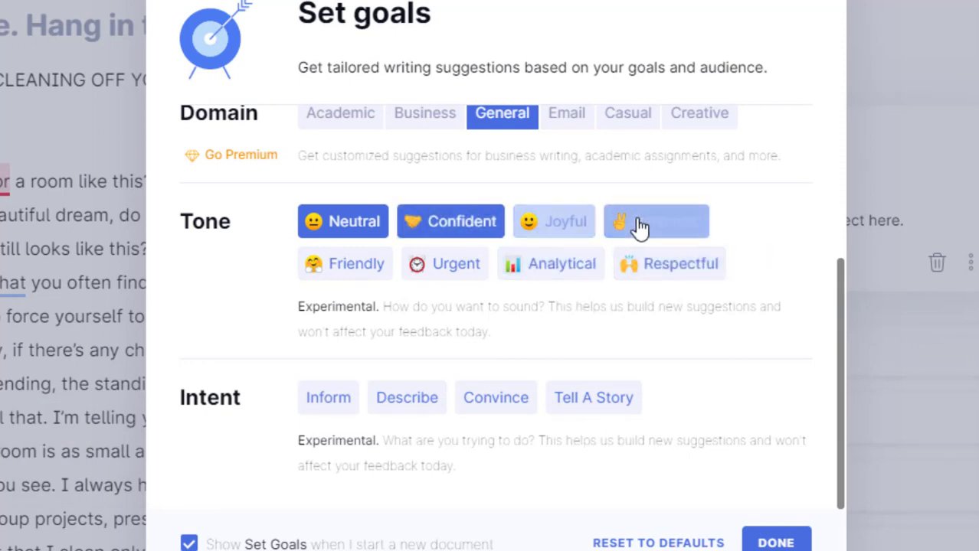
{"action": "left_click", "coordinate": [639, 225]}
{"action": "left_click", "coordinate": [545, 233]}
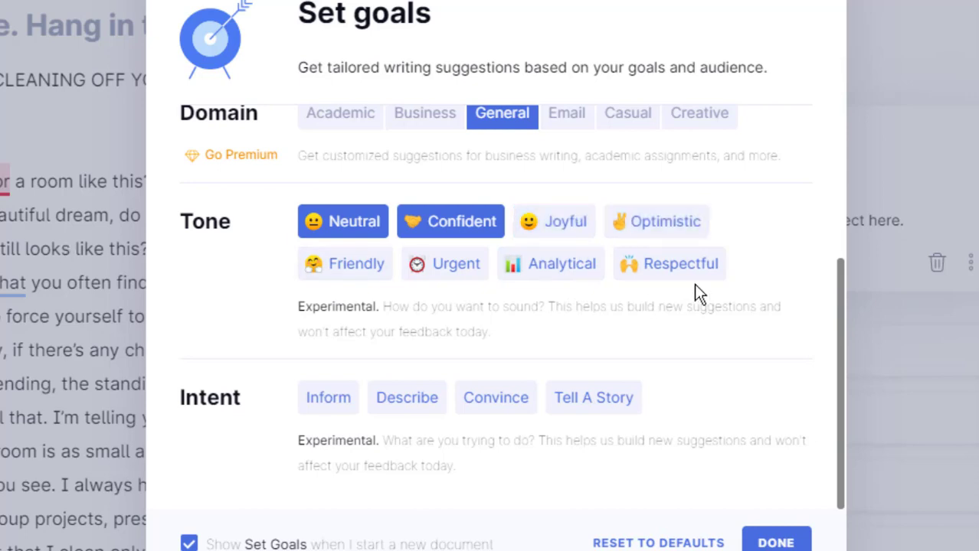
Try the Describe intent, set Intent to Inform and Convince, and save the writing goals
{"action": "left_click", "coordinate": [322, 398]}
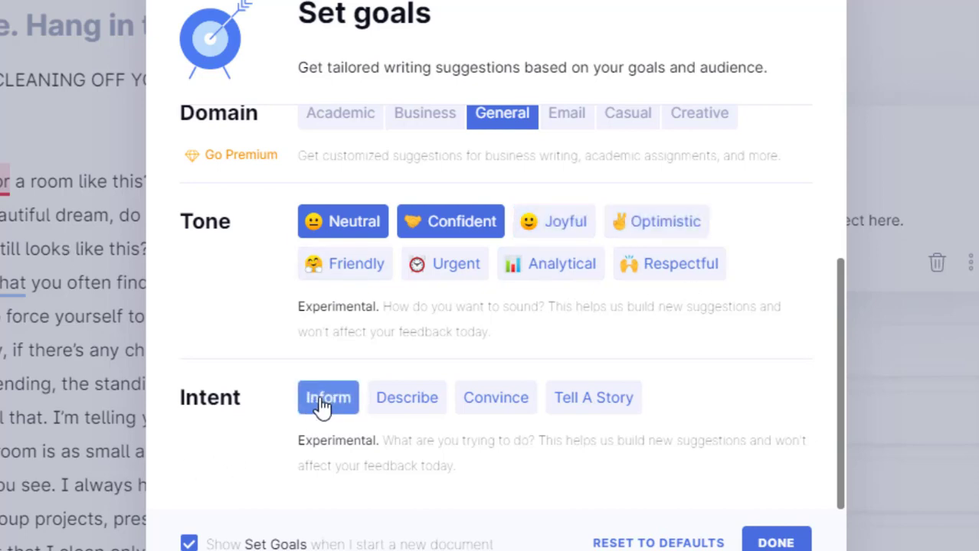
{"action": "left_click", "coordinate": [379, 399]}
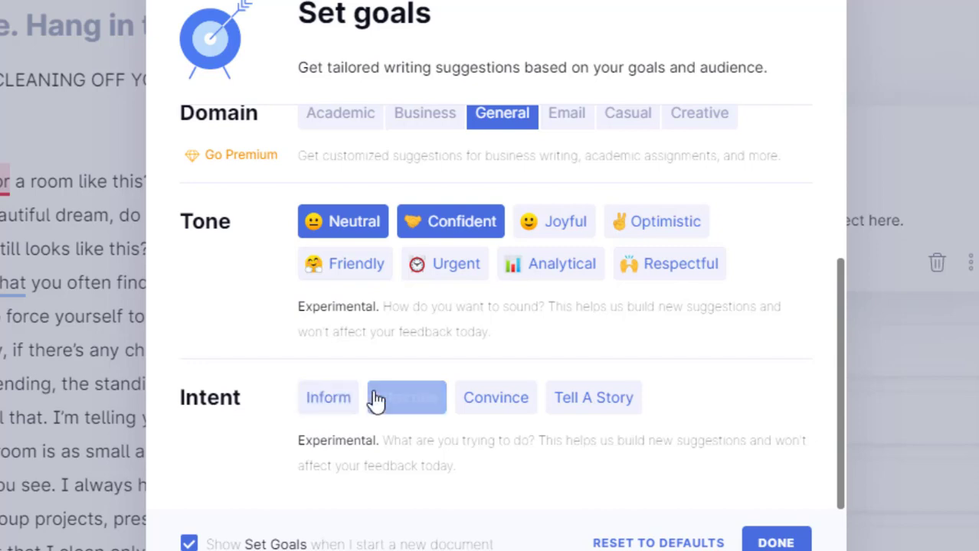
{"action": "left_click", "coordinate": [515, 402]}
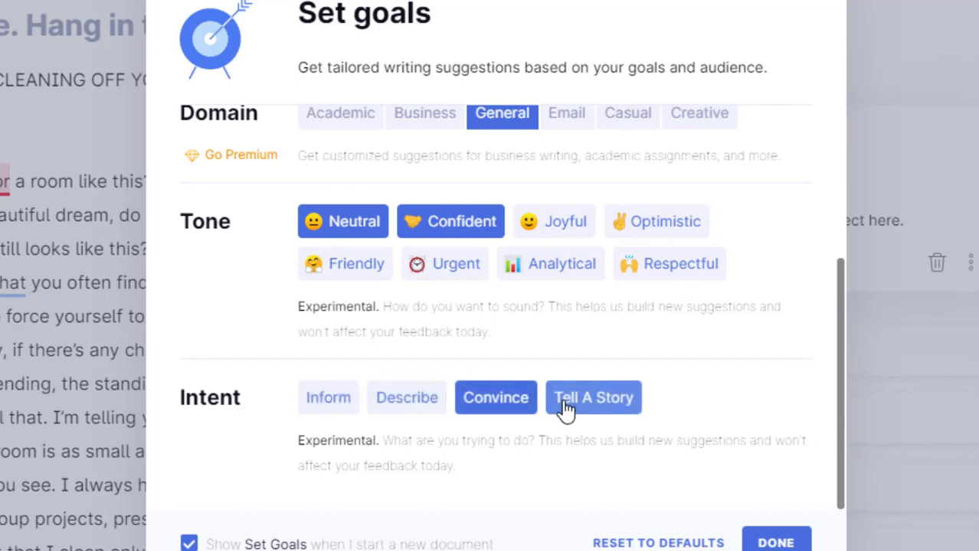
{"action": "left_click", "coordinate": [341, 399]}
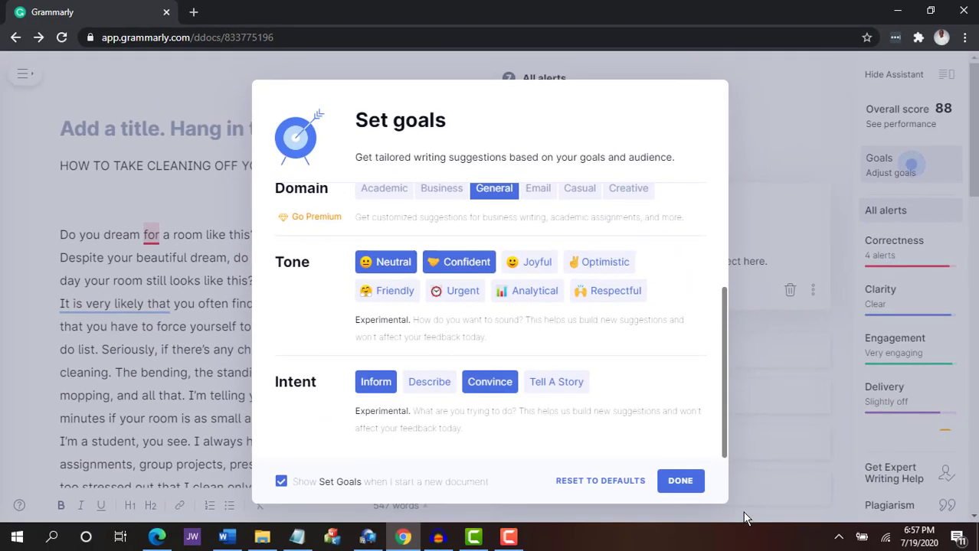
{"action": "left_click", "coordinate": [684, 479]}
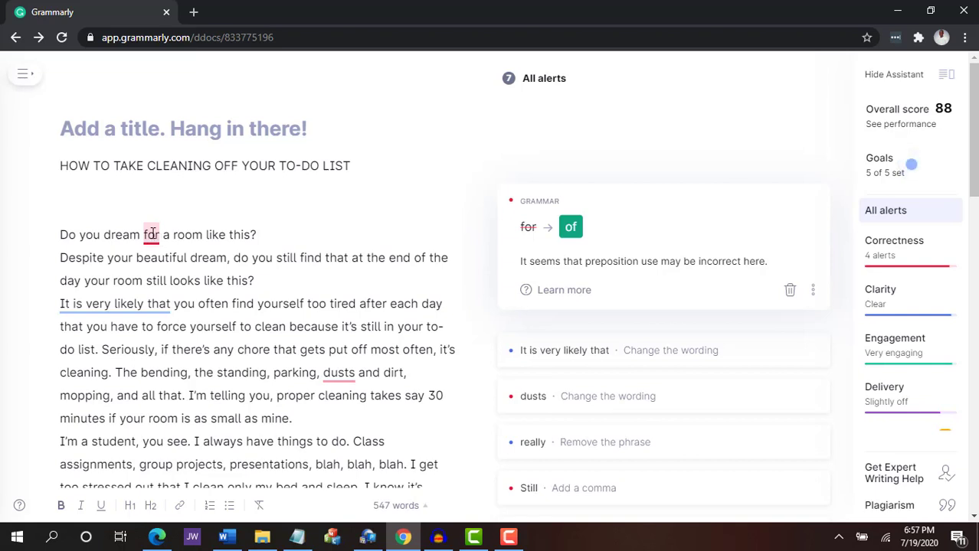
Accept the suggestions replacing "for" with "of" and "It is very likely that" with "Likely,"
{"action": "left_click", "coordinate": [571, 228]}
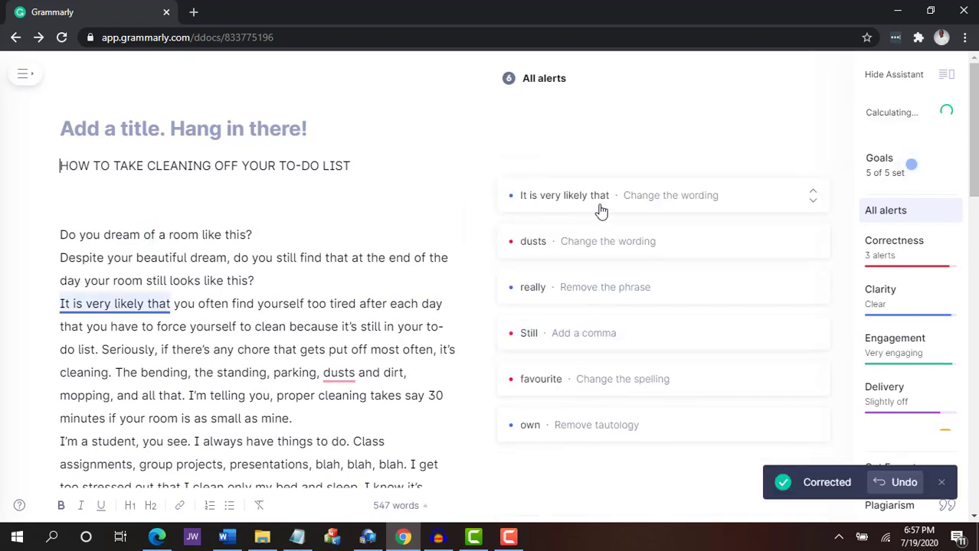
{"action": "left_click", "coordinate": [601, 209]}
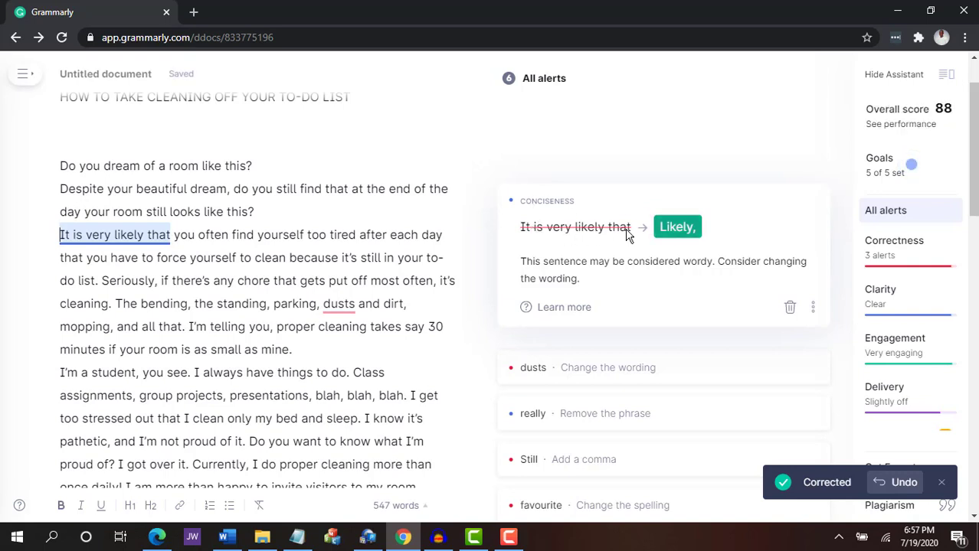
{"action": "left_click", "coordinate": [674, 227]}
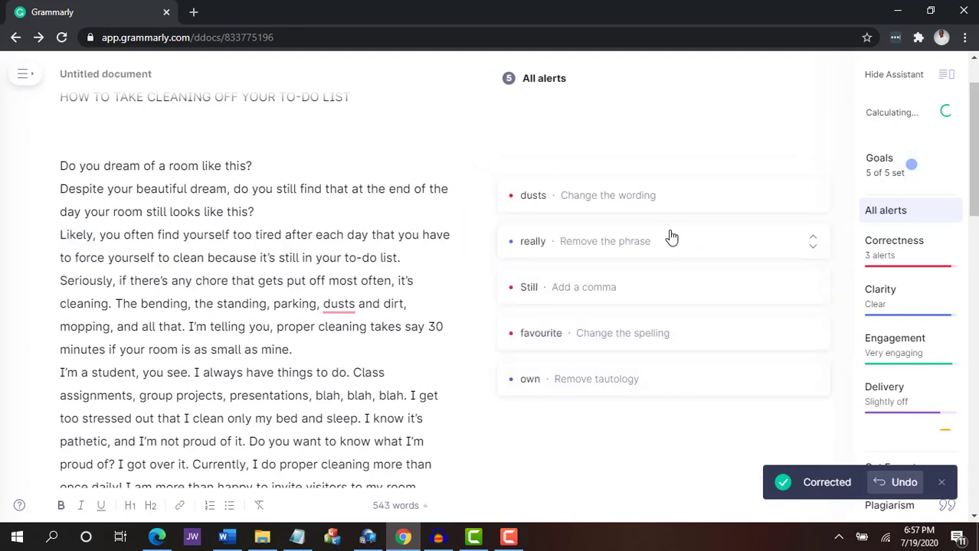
Correct "dusts" to "dust" and remove the unnecessary "really" from the first tip
{"action": "left_click", "coordinate": [638, 201]}
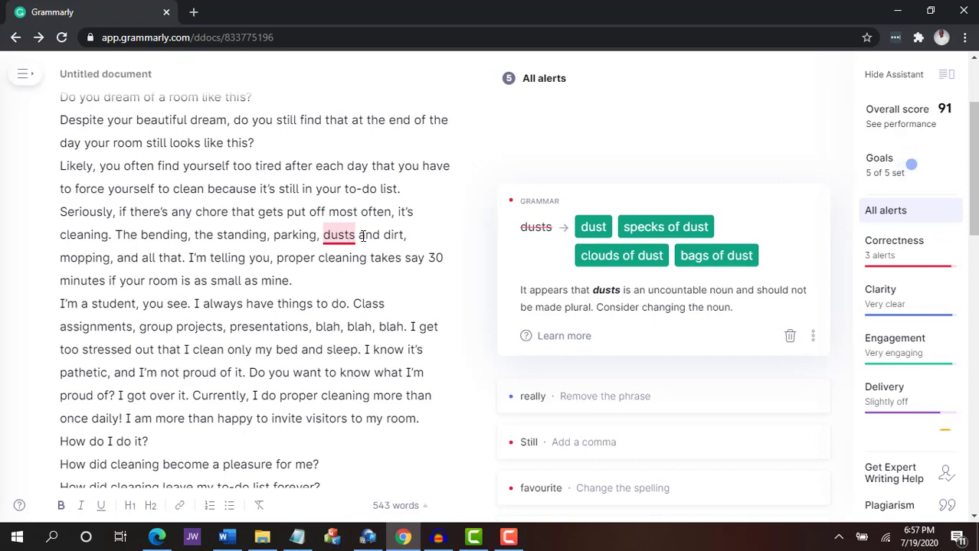
{"action": "key", "text": "Delete"}
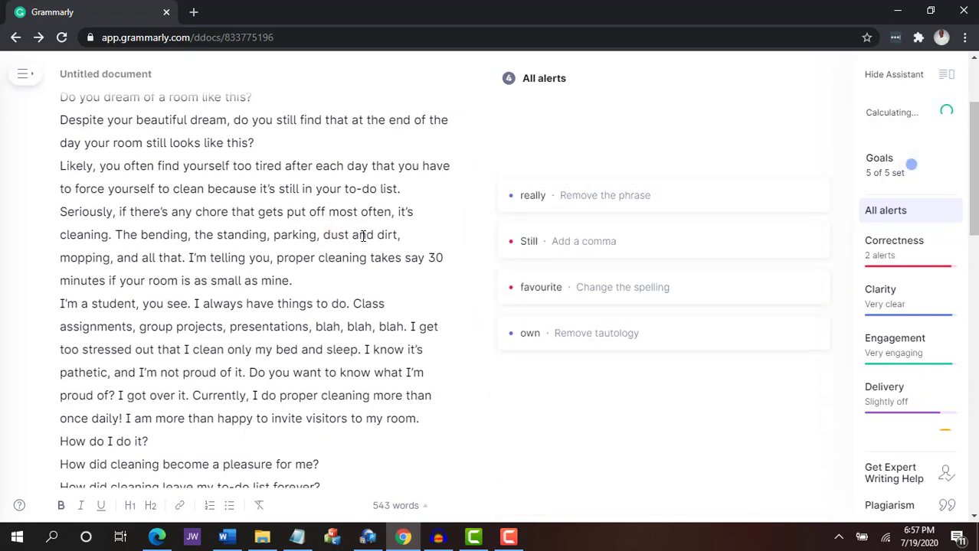
{"action": "left_click", "coordinate": [563, 206]}
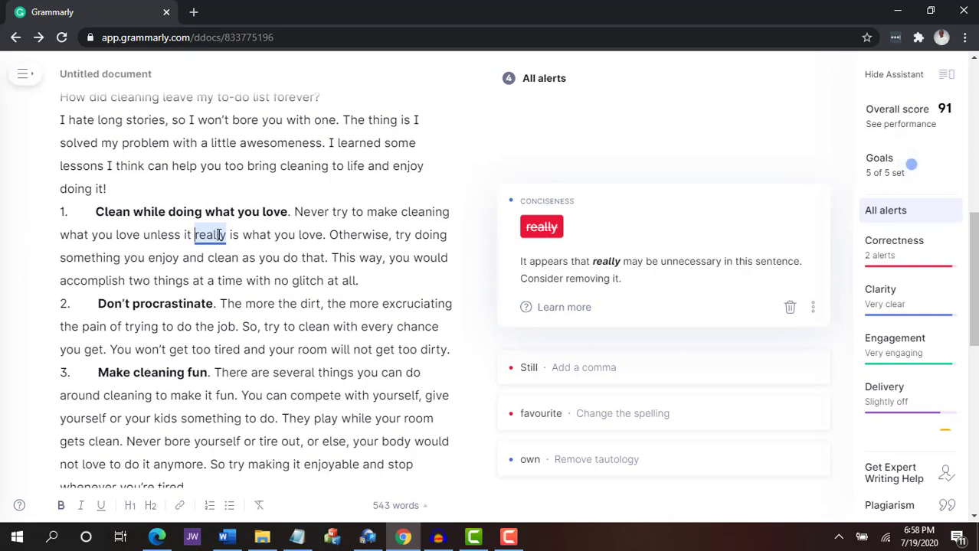
{"action": "left_click", "coordinate": [542, 227]}
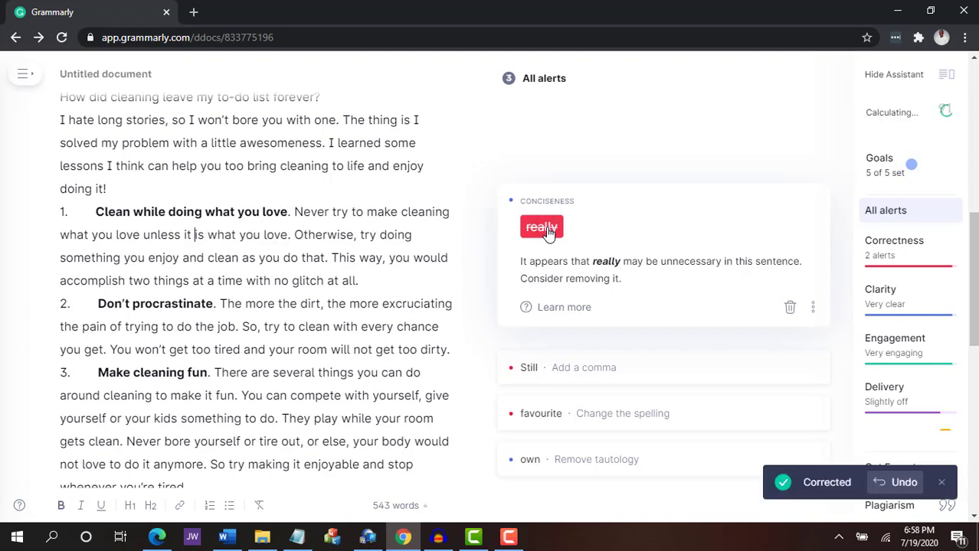
Accept the comma after "Still", then try the "favorite" spelling and undo that change
{"action": "left_click", "coordinate": [578, 200]}
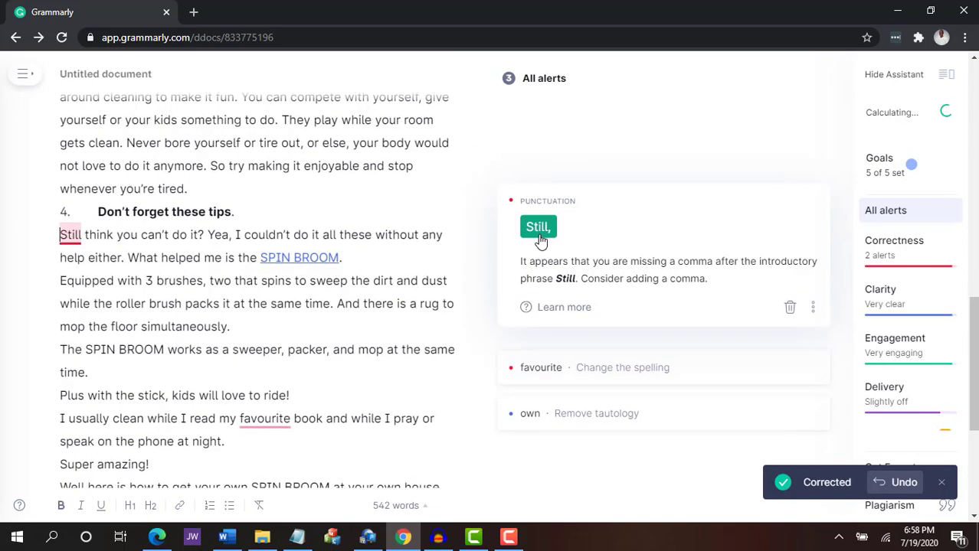
{"action": "left_click", "coordinate": [539, 230]}
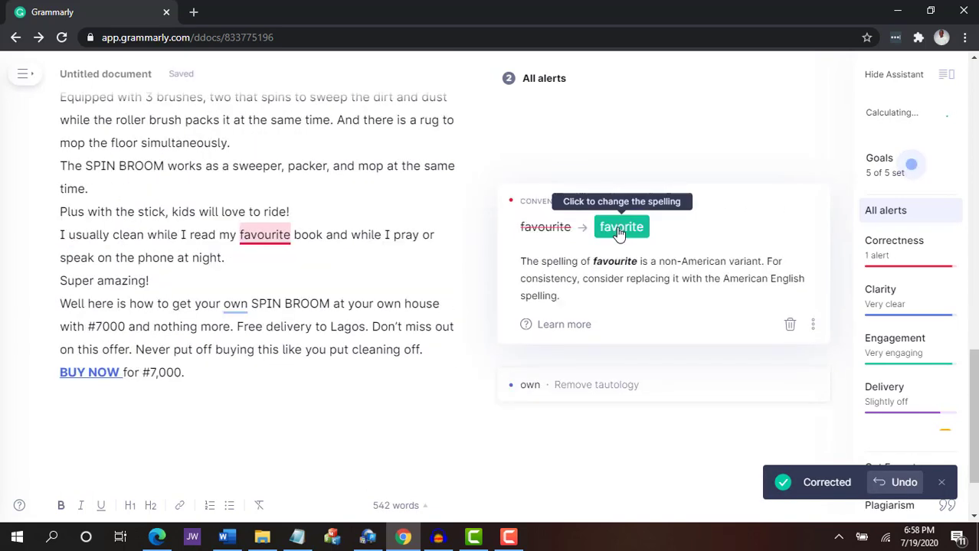
{"action": "left_click", "coordinate": [619, 228]}
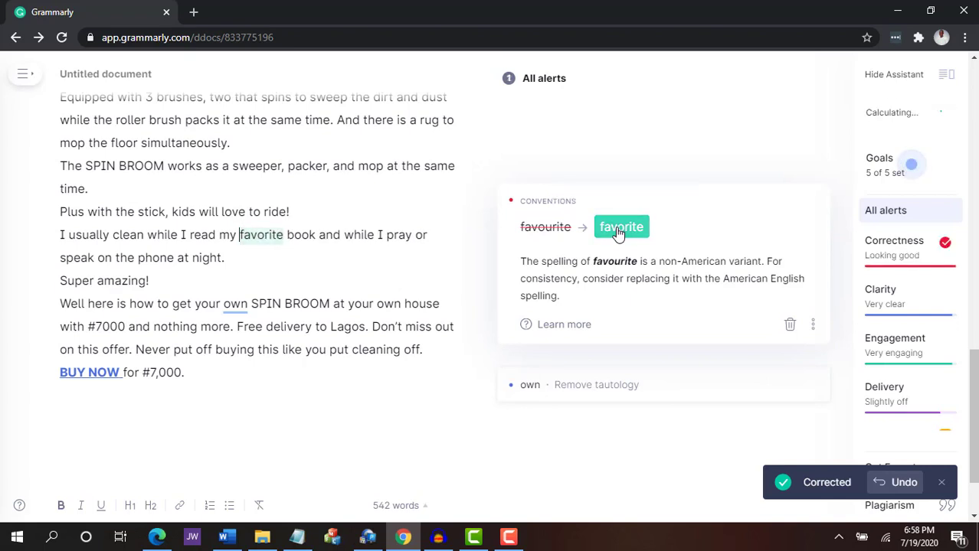
{"action": "key", "text": "ctrl+z"}
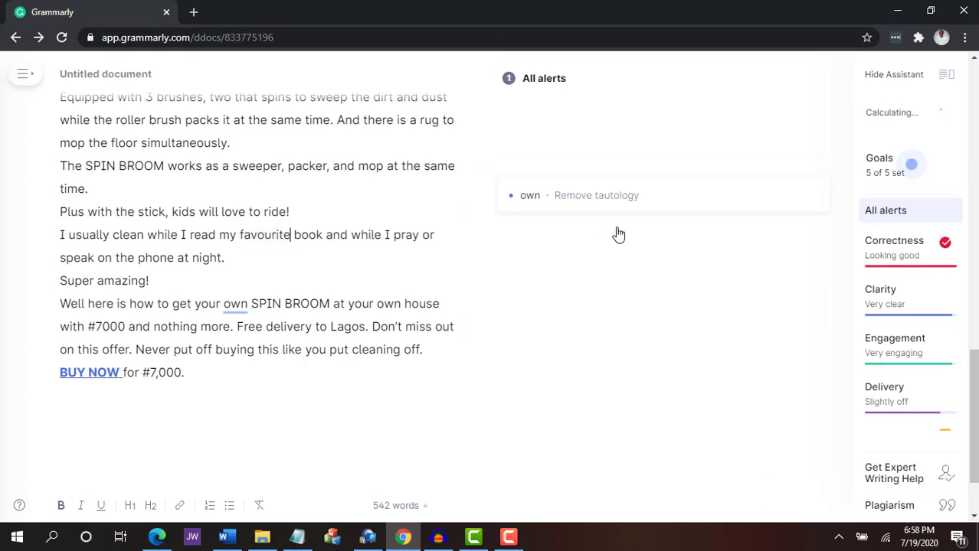
Change the account's language preference to British English and return to the document text
{"action": "left_click", "coordinate": [23, 74]}
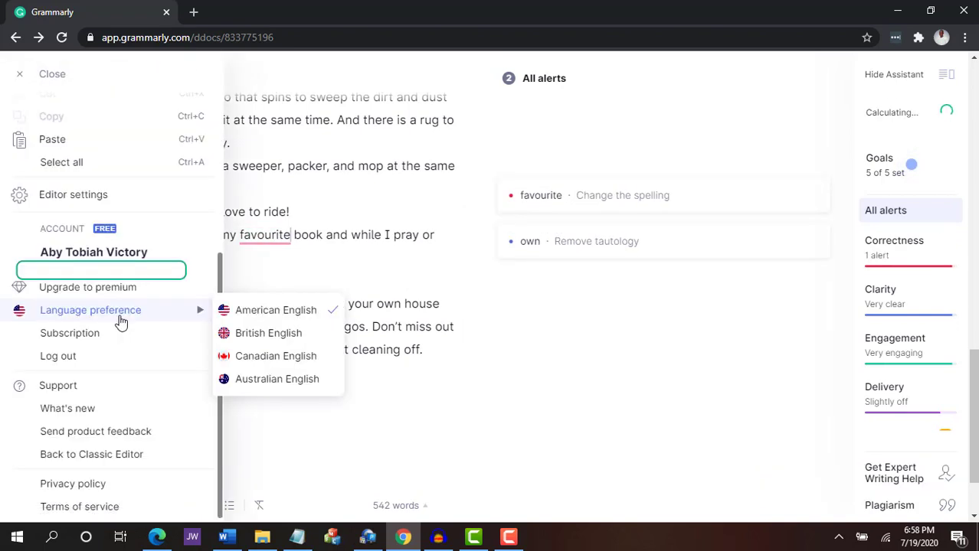
{"action": "mouse_move", "coordinate": [179, 311]}
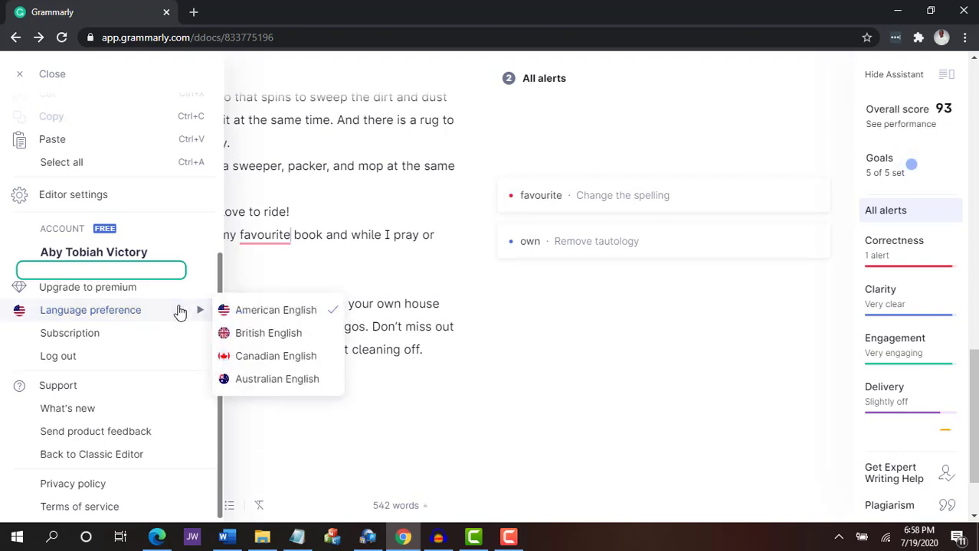
{"action": "left_click", "coordinate": [249, 337]}
{"action": "scroll", "coordinate": [404, 250], "scroll_direction": "up", "scroll_amount": 3}
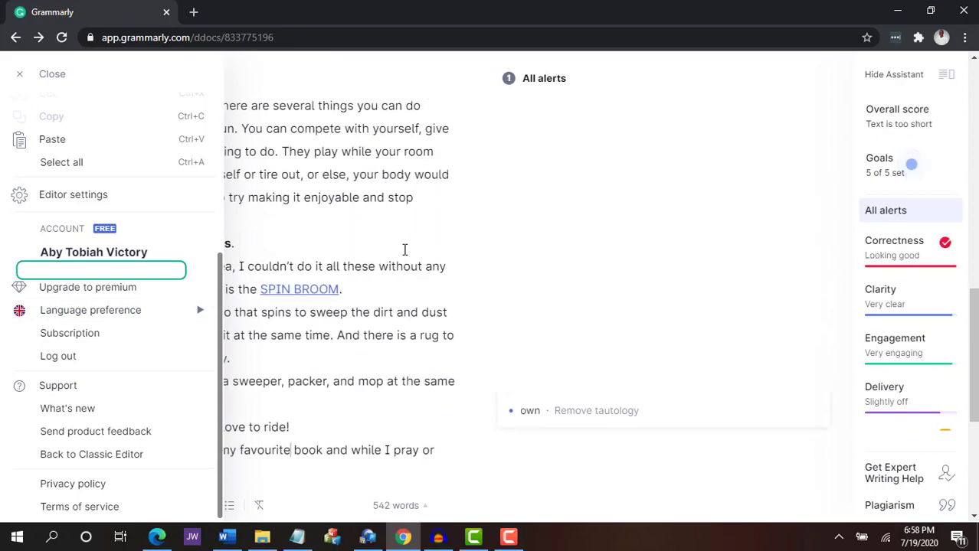
{"action": "scroll", "coordinate": [364, 312], "scroll_direction": "up", "scroll_amount": 3}
{"action": "left_click", "coordinate": [365, 312]}
{"action": "scroll", "coordinate": [365, 311], "scroll_direction": "up", "scroll_amount": 8}
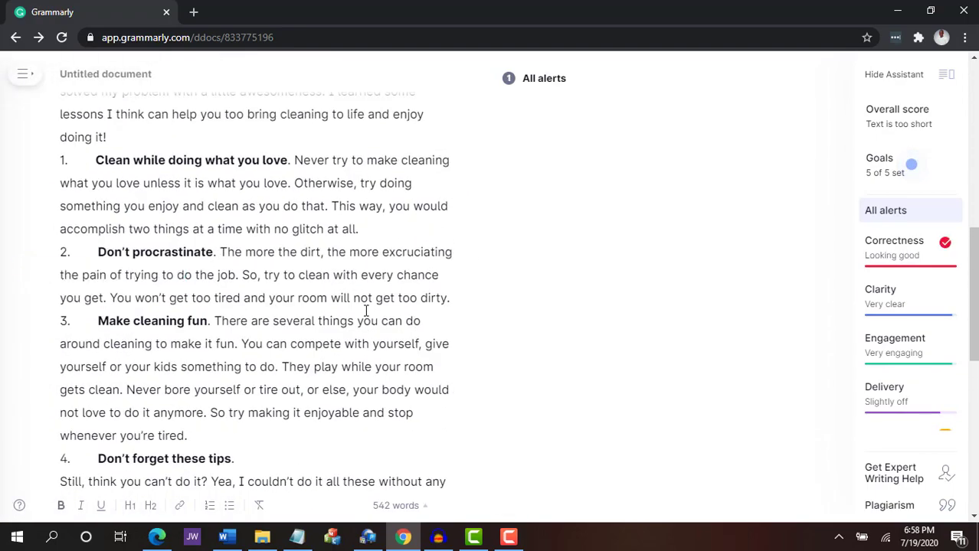
Review the tautology suggestion for "own" near the document's end and dismiss it
{"action": "scroll", "coordinate": [365, 311], "scroll_direction": "down", "scroll_amount": 12}
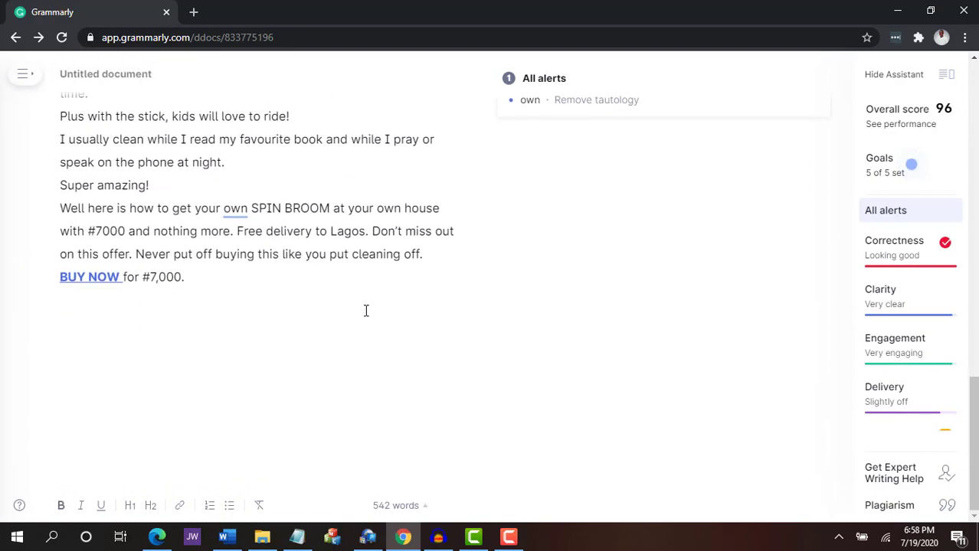
{"action": "scroll", "coordinate": [364, 310], "scroll_direction": "up", "scroll_amount": 3}
{"action": "scroll", "coordinate": [389, 308], "scroll_direction": "up", "scroll_amount": 1}
{"action": "left_click", "coordinate": [544, 389]}
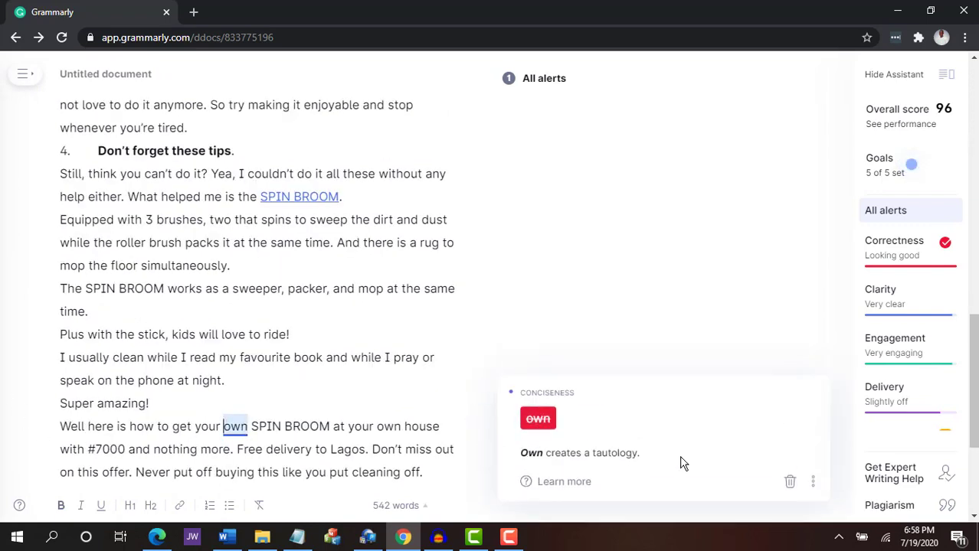
{"action": "left_click", "coordinate": [789, 482]}
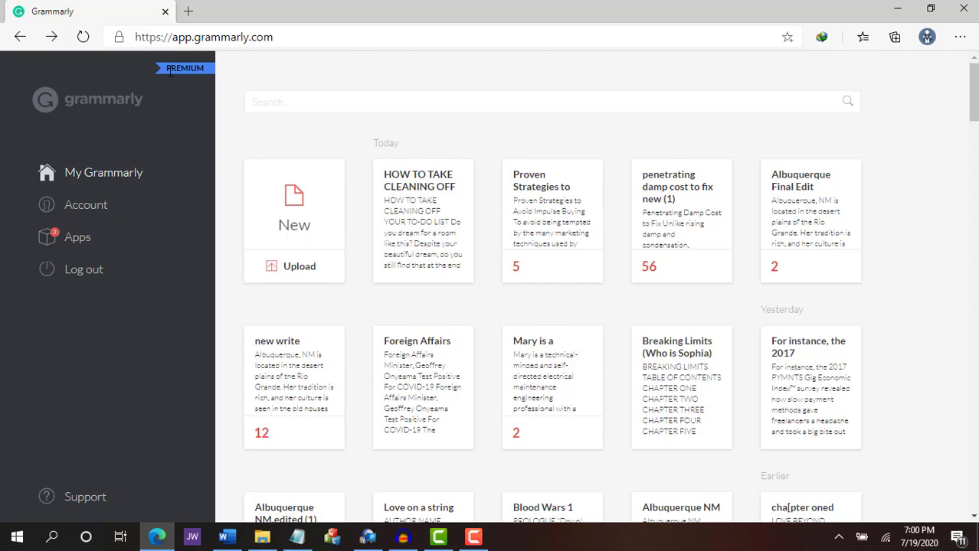
In the Premium account in Microsoft Edge, create a new document and paste the cleaning article into it
{"action": "left_click", "coordinate": [295, 223]}
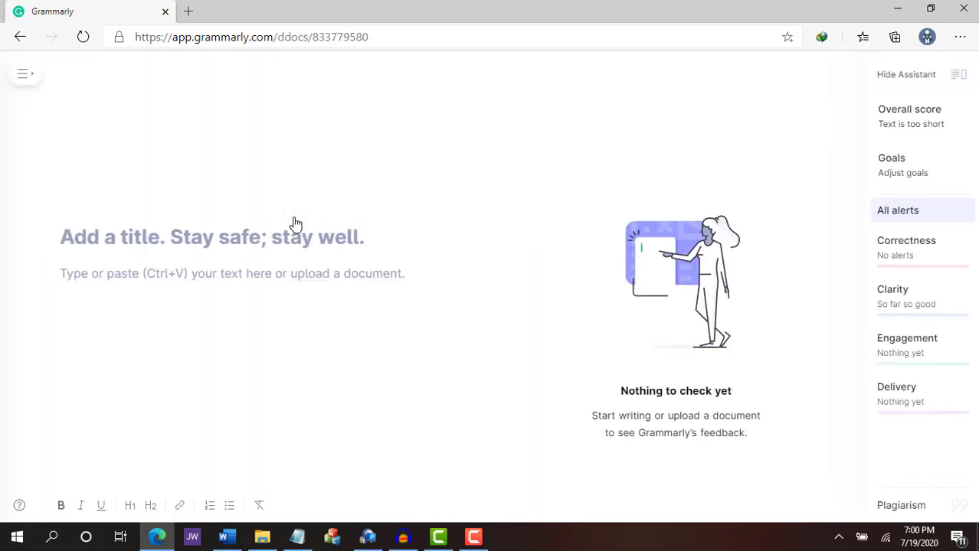
{"action": "key", "text": "ctrl+v"}
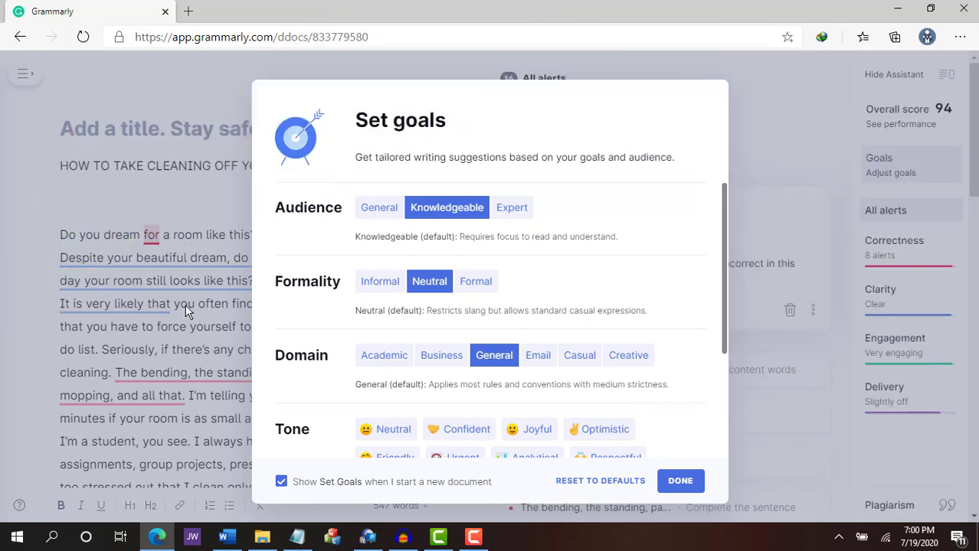
Set the document's audience goal to General and look over the remaining goal categories
{"action": "left_click", "coordinate": [380, 208]}
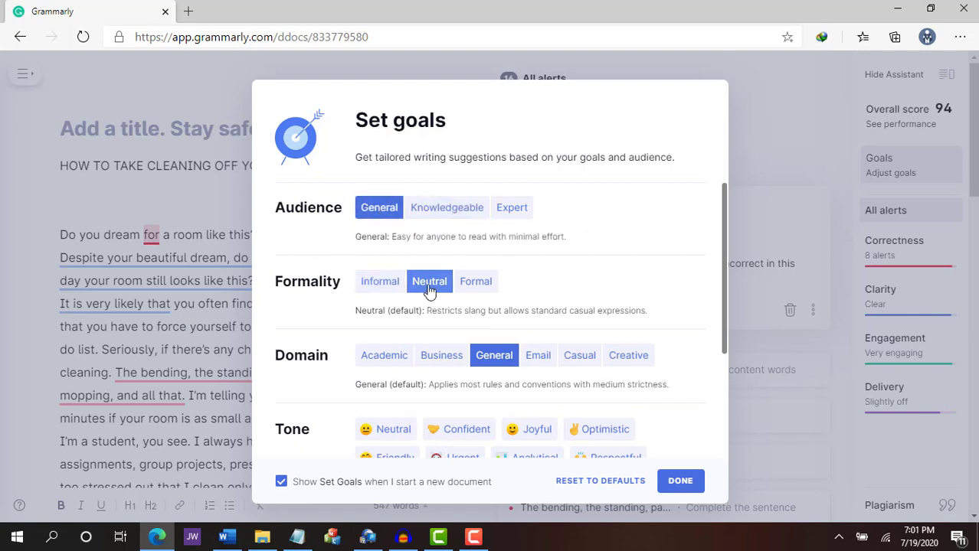
{"action": "scroll", "coordinate": [387, 350], "scroll_direction": "down", "scroll_amount": 2}
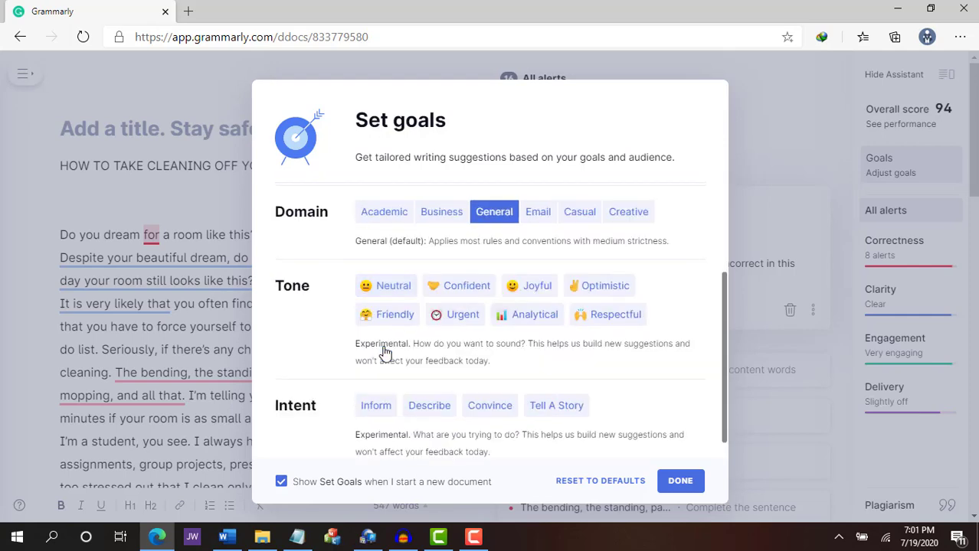
{"action": "scroll", "coordinate": [382, 338], "scroll_direction": "up", "scroll_amount": 1}
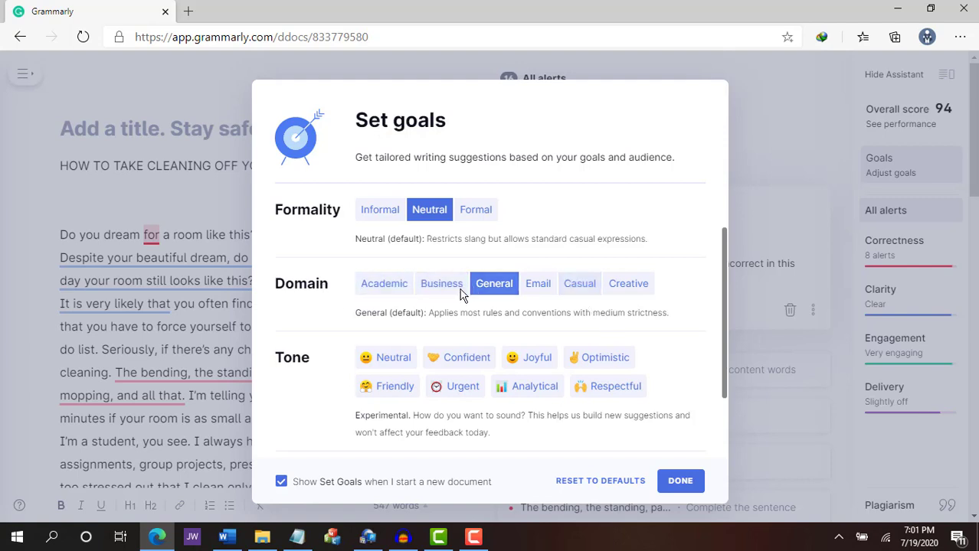
Try the Academic, Business, General, Email, Casual and Creative domains to compare their descriptions, and return the domain to General
{"action": "left_click", "coordinate": [372, 298]}
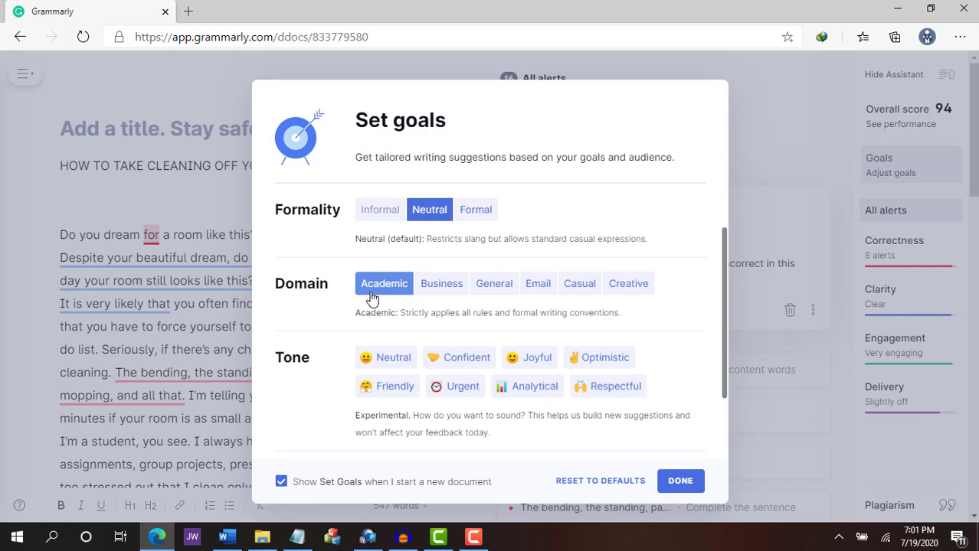
{"action": "left_click", "coordinate": [434, 288]}
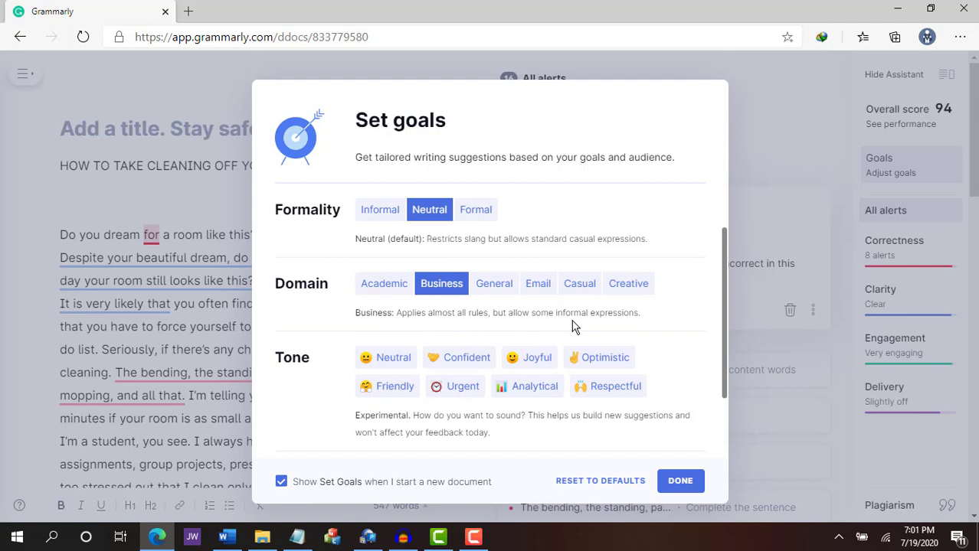
{"action": "left_click", "coordinate": [485, 284]}
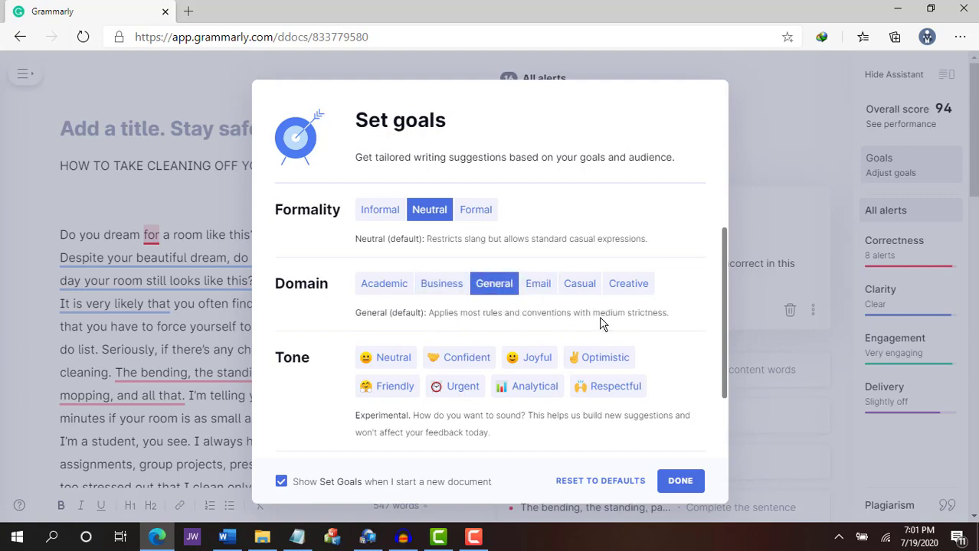
{"action": "left_click", "coordinate": [552, 295]}
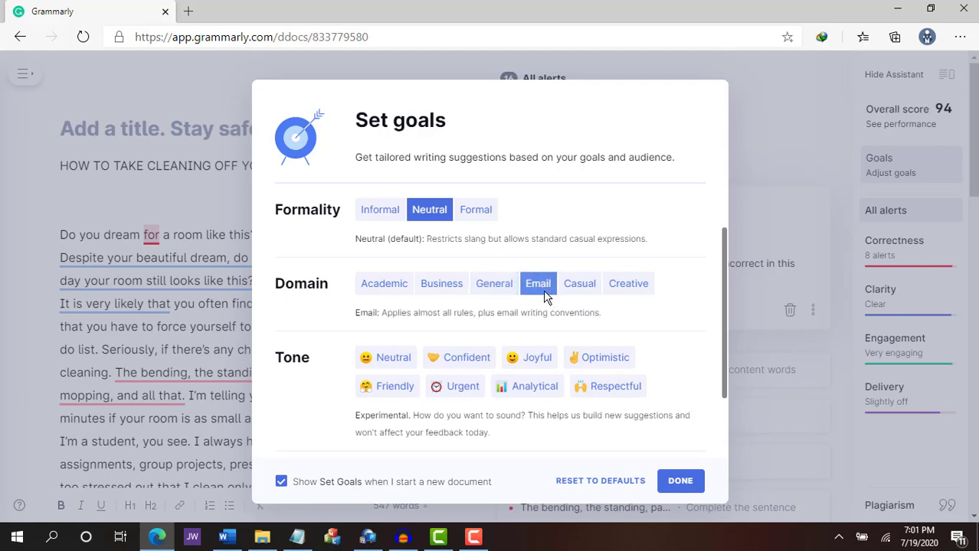
{"action": "left_click", "coordinate": [580, 295]}
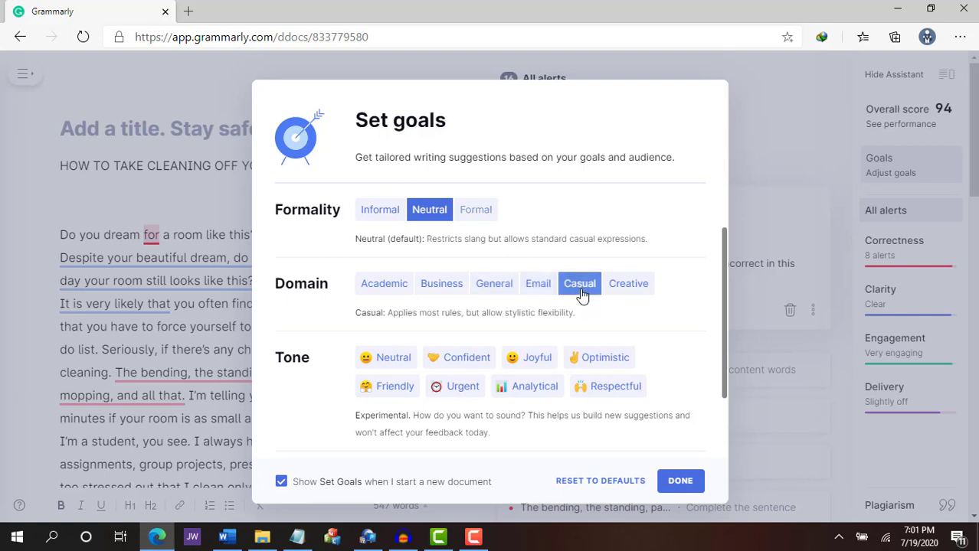
{"action": "left_click", "coordinate": [625, 296]}
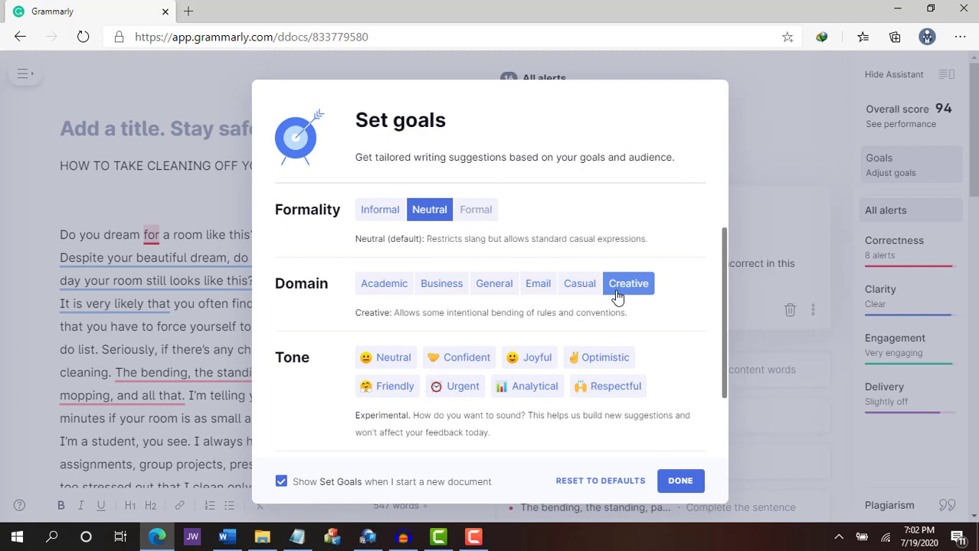
{"action": "left_click", "coordinate": [494, 284]}
Set the tone goals to Neutral, Confident and Analytical and the intent to Convince, and save the goals
{"action": "left_click", "coordinate": [393, 286]}
{"action": "left_click", "coordinate": [466, 286]}
{"action": "left_click", "coordinate": [534, 315]}
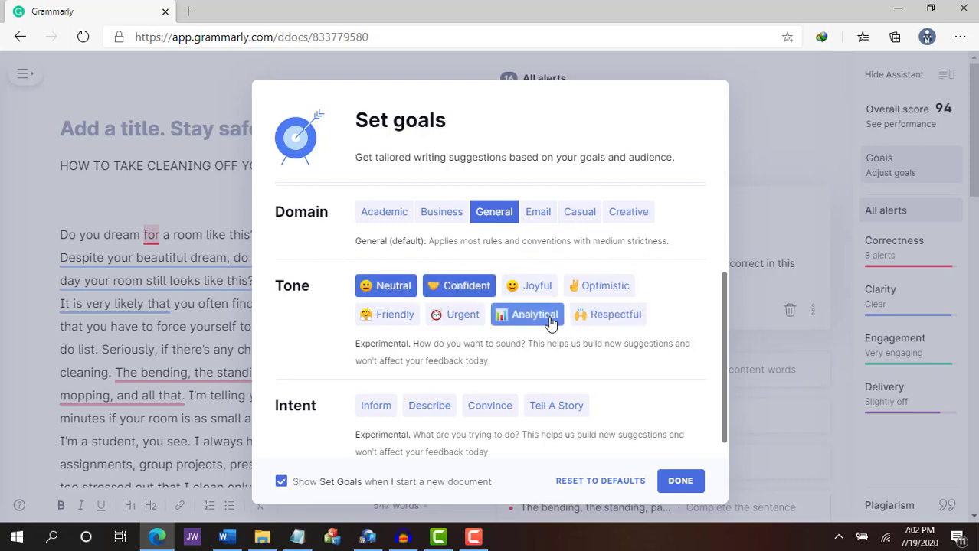
{"action": "left_click", "coordinate": [490, 382]}
{"action": "left_click", "coordinate": [680, 481]}
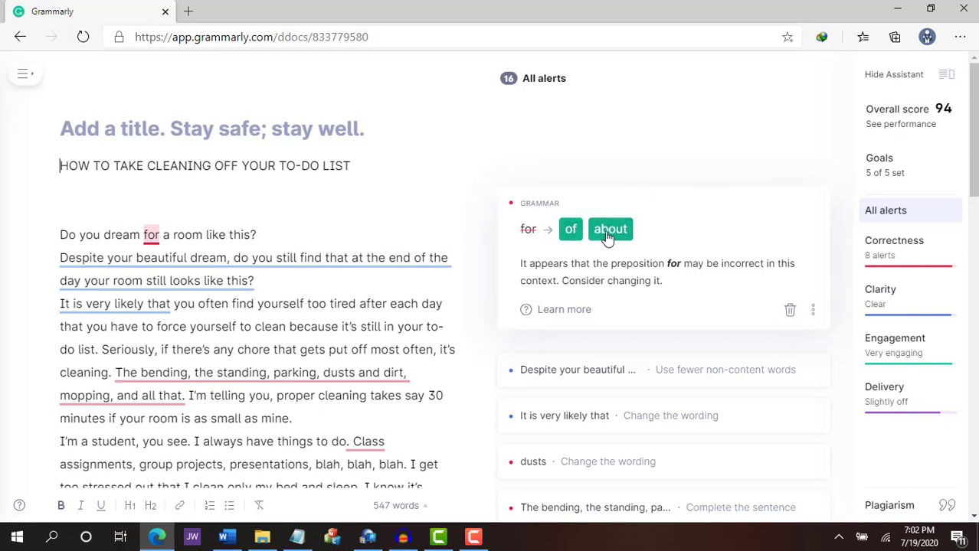
Replace "for" with "about" in the opening question and dismiss the wordy-sentence alert on "Despite your beautiful dream"
{"action": "left_click", "coordinate": [611, 235]}
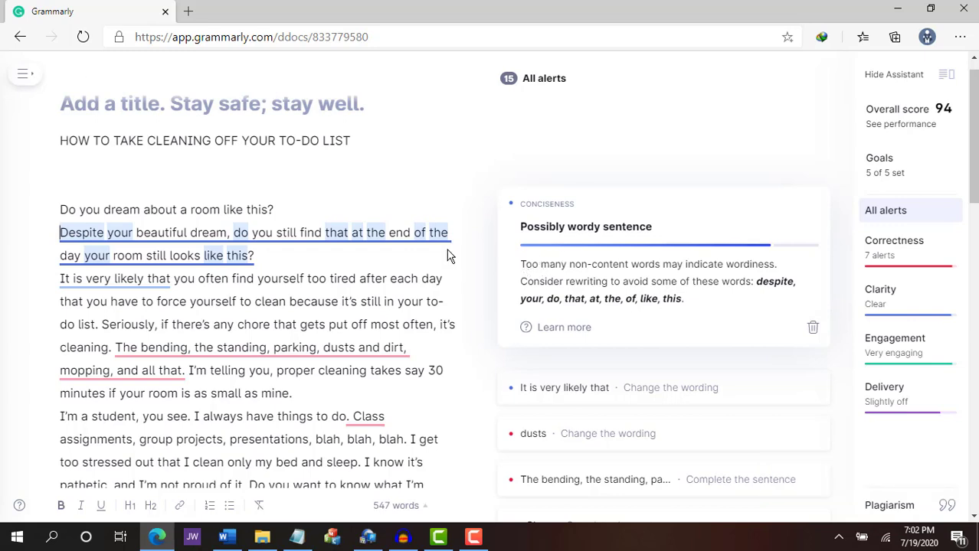
{"action": "scroll", "coordinate": [130, 247], "scroll_direction": "down", "scroll_amount": 1}
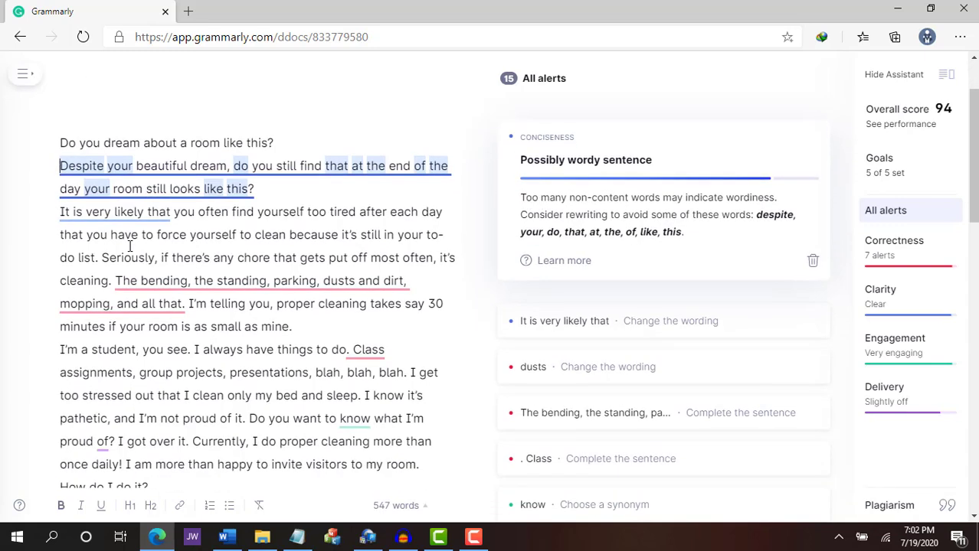
{"action": "scroll", "coordinate": [130, 246], "scroll_direction": "up", "scroll_amount": 1}
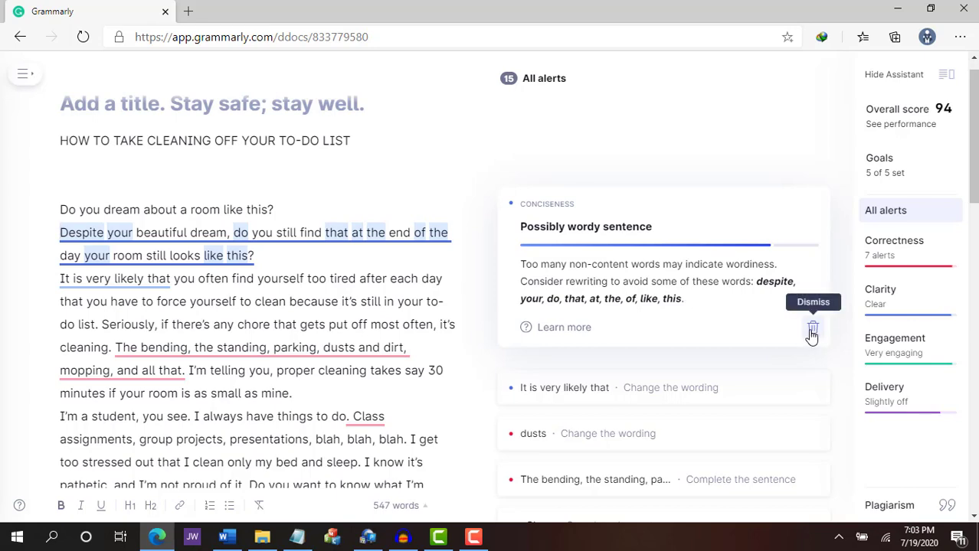
{"action": "left_click", "coordinate": [812, 331]}
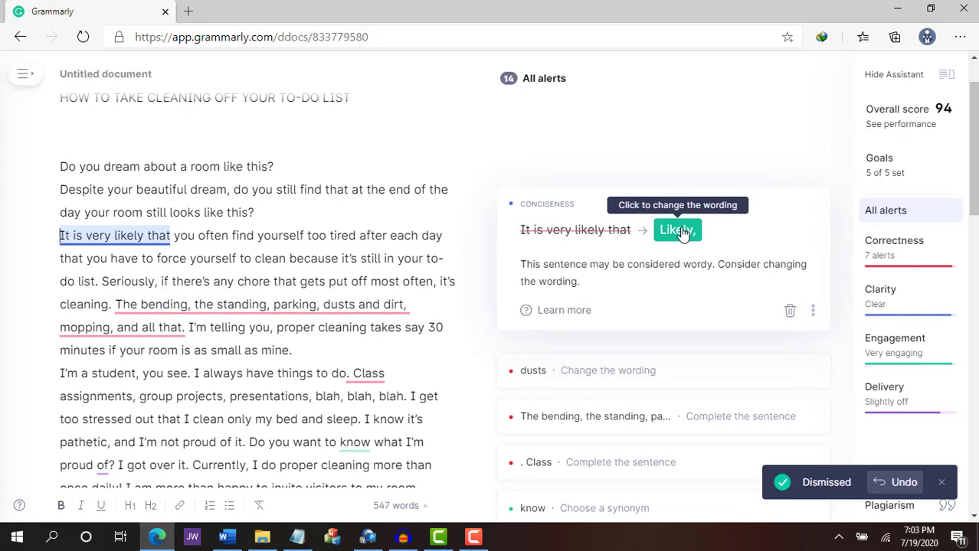
Accept the corrections "Likely,", "dust" and "—the" in the first paragraph
{"action": "left_click", "coordinate": [679, 231]}
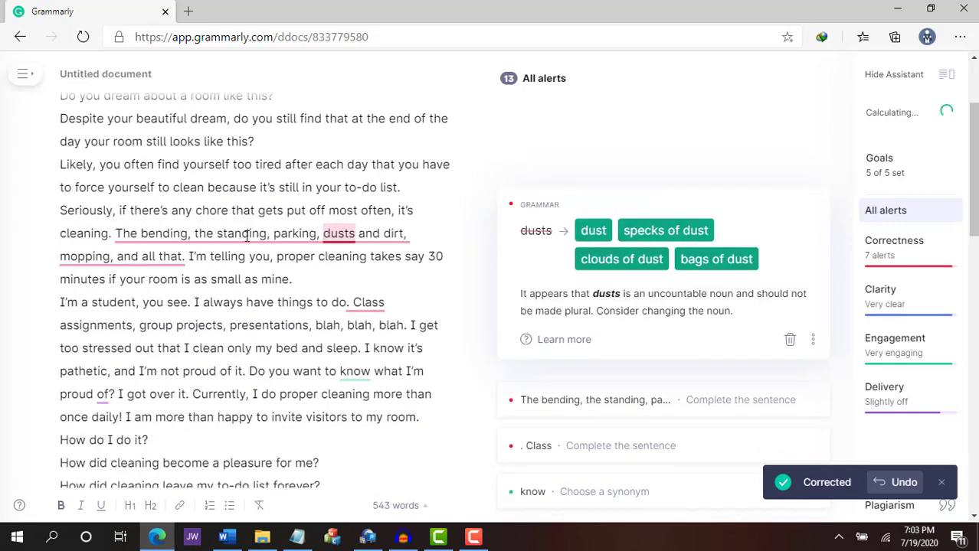
{"action": "left_click", "coordinate": [586, 231]}
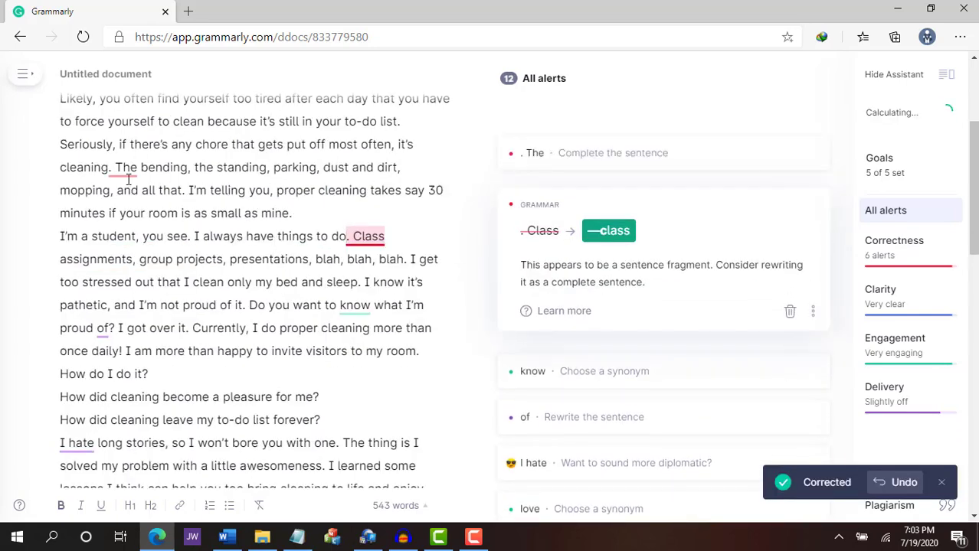
{"action": "left_click", "coordinate": [117, 167]}
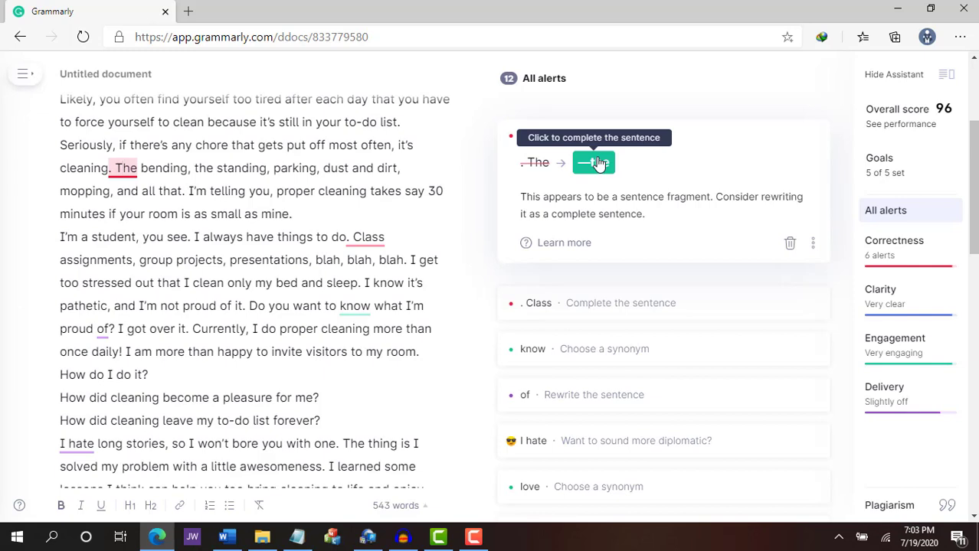
{"action": "left_click", "coordinate": [598, 163]}
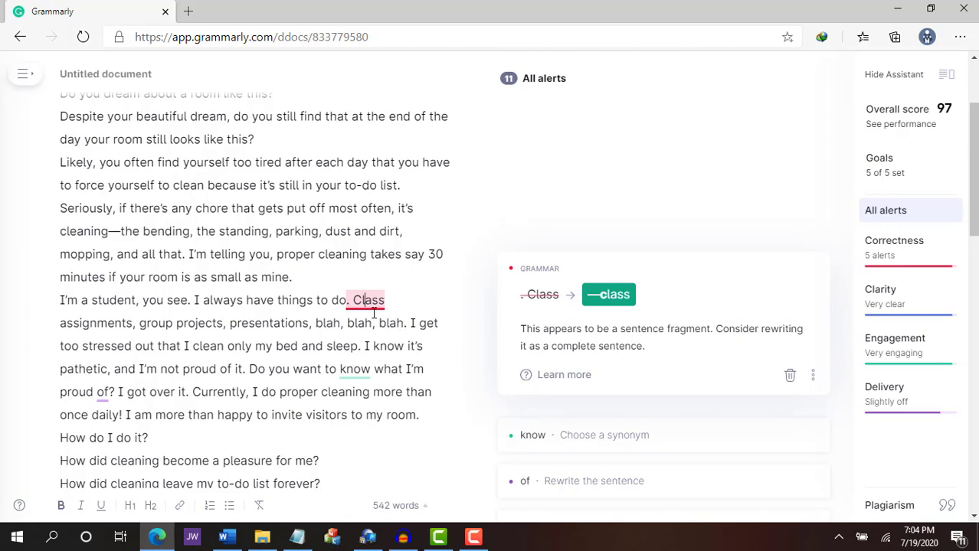
Try and undo the "—class" correction, read its sentence-fragment explanation, and reapply the correction
{"action": "left_click", "coordinate": [616, 298]}
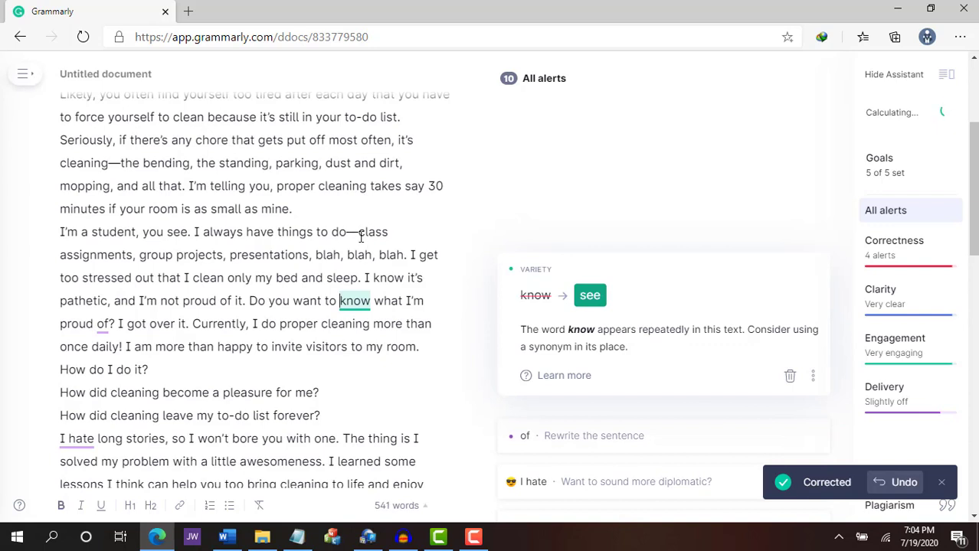
{"action": "key", "text": "ctrl+z"}
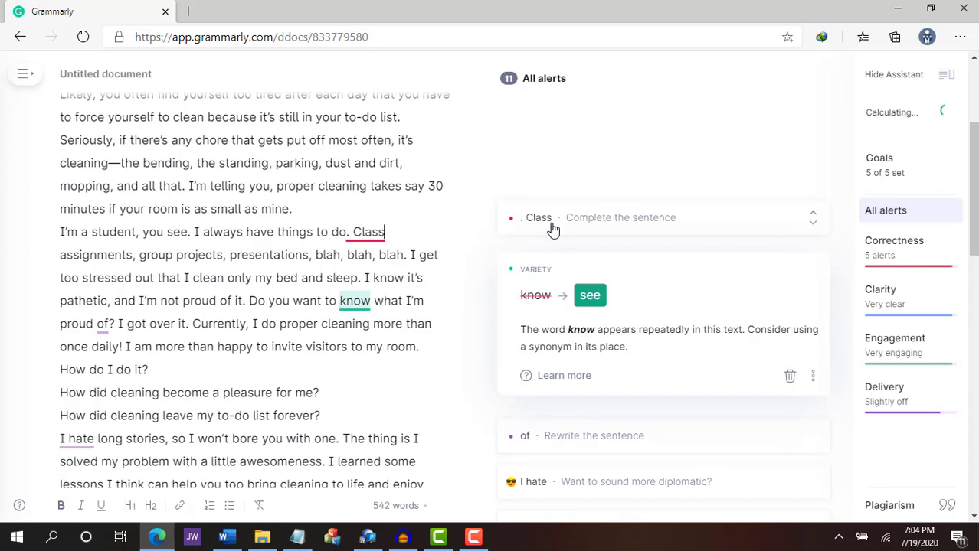
{"action": "left_click", "coordinate": [700, 224]}
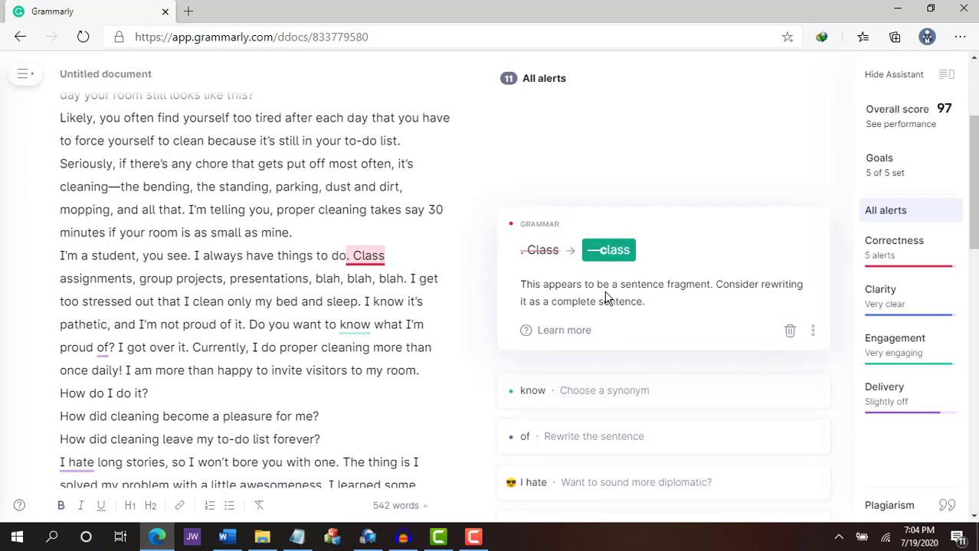
{"action": "left_click", "coordinate": [564, 332]}
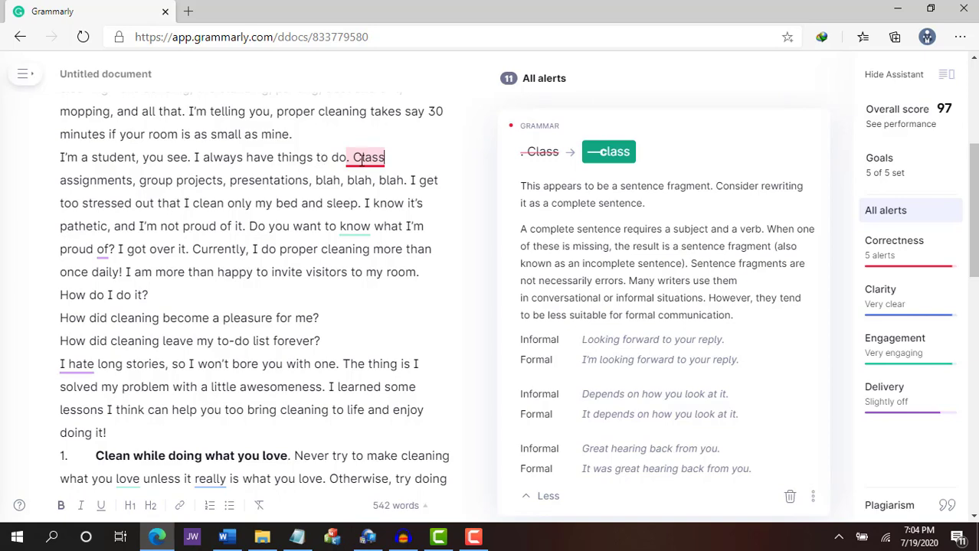
{"action": "scroll", "coordinate": [656, 285], "scroll_direction": "down", "scroll_amount": 2}
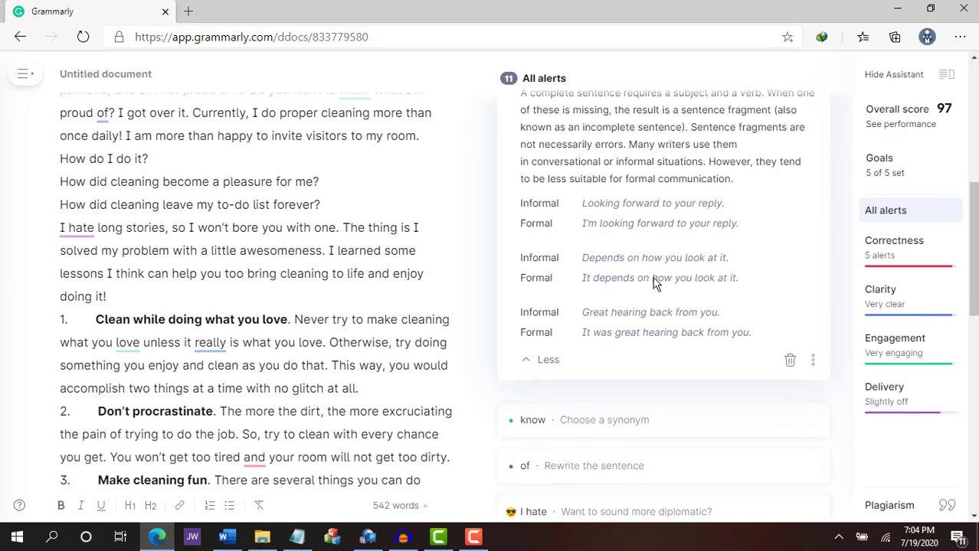
{"action": "scroll", "coordinate": [622, 236], "scroll_direction": "up", "scroll_amount": 1}
{"action": "scroll", "coordinate": [644, 375], "scroll_direction": "up", "scroll_amount": 3}
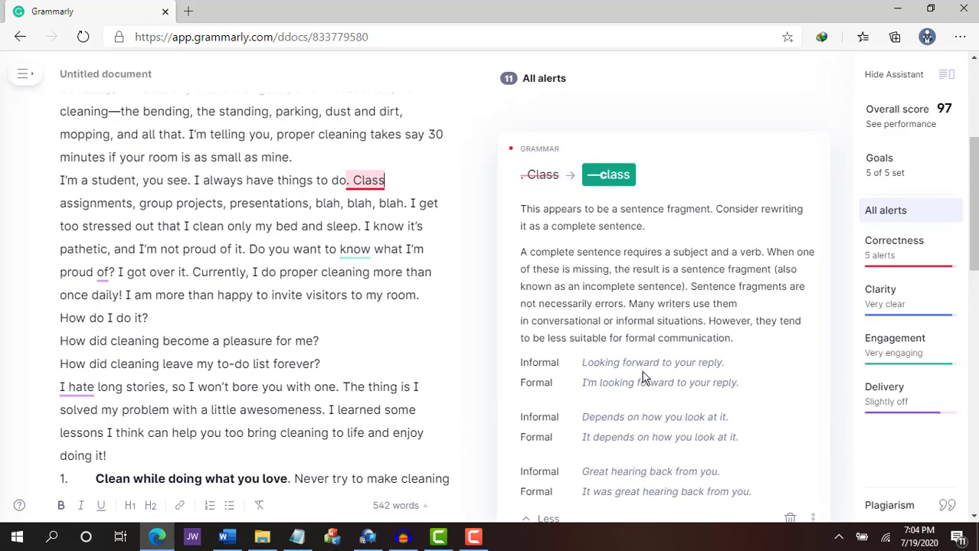
{"action": "left_click", "coordinate": [617, 295]}
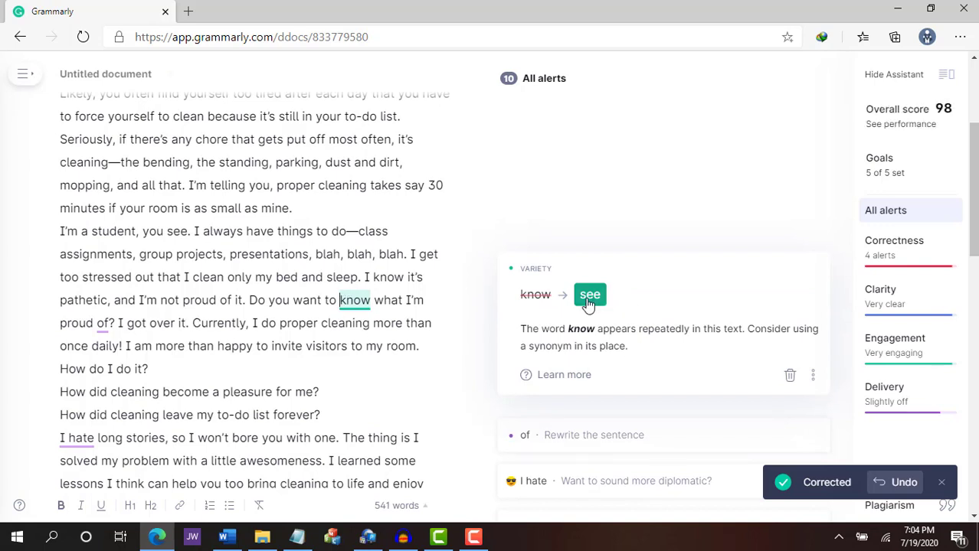
Dismiss the synonym suggestion for "know", then read the explanation for the sentence-ending preposition "of" and dismiss that alert
{"action": "left_click", "coordinate": [789, 377]}
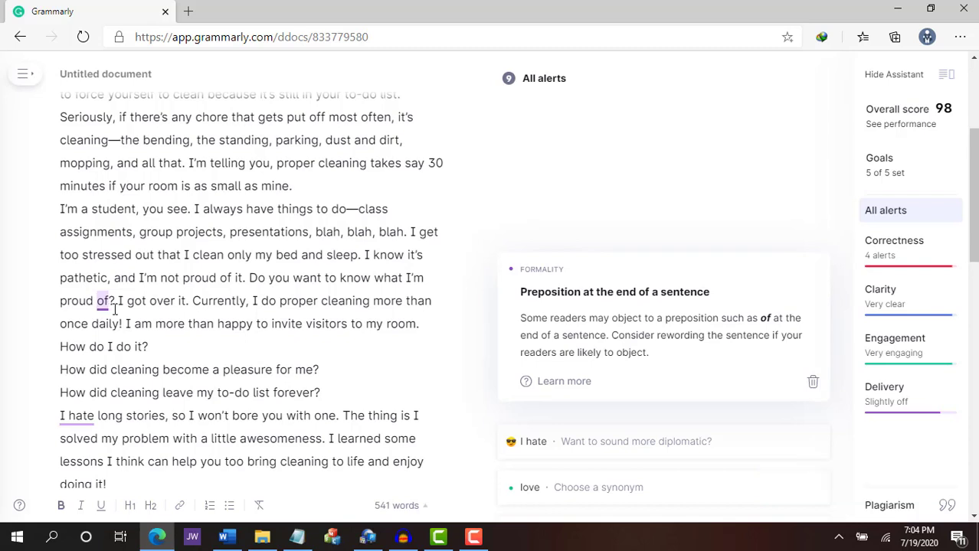
{"action": "left_click", "coordinate": [553, 383]}
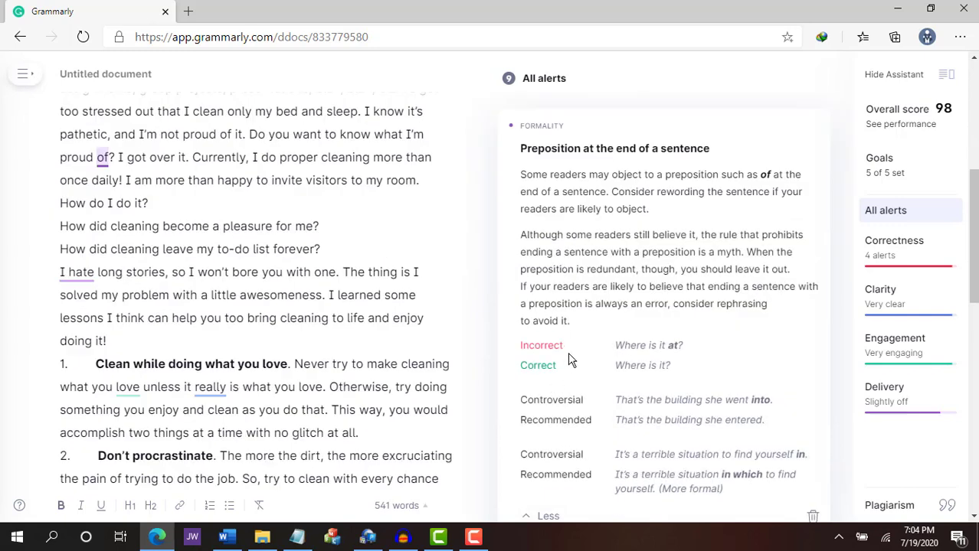
{"action": "scroll", "coordinate": [569, 360], "scroll_direction": "up", "scroll_amount": 1}
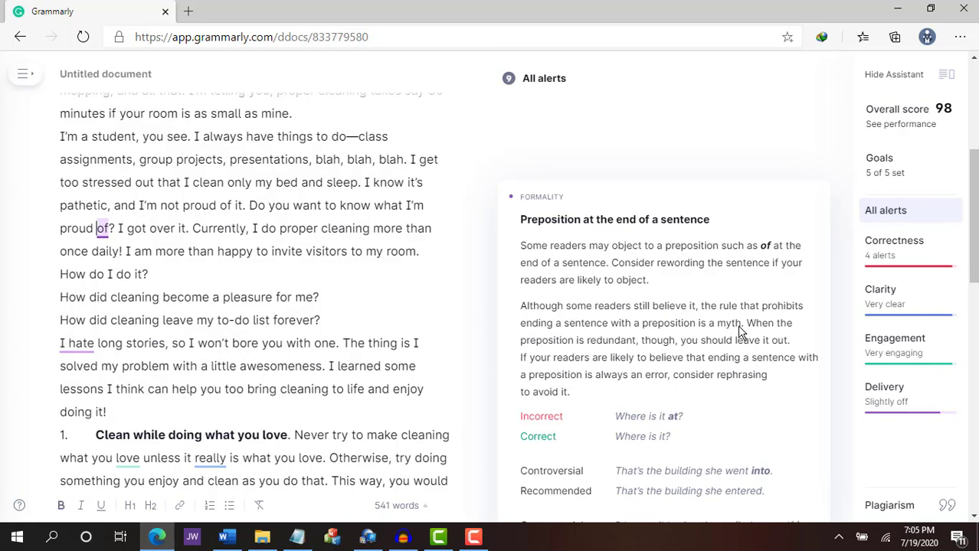
{"action": "scroll", "coordinate": [740, 331], "scroll_direction": "down", "scroll_amount": 5}
{"action": "left_click", "coordinate": [814, 308]}
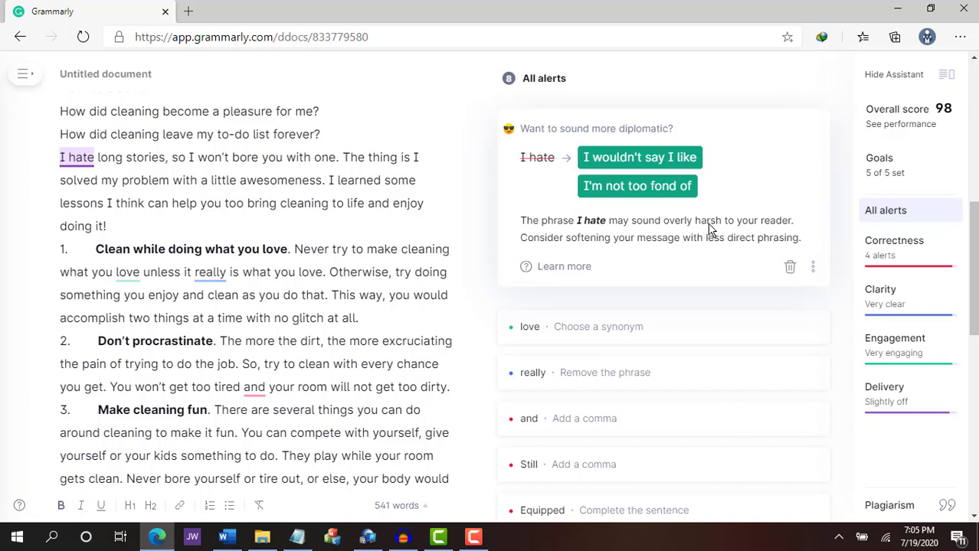
Replace "I hate" with "I wouldn't say I like" and update all inconsistent apostrophes and quotation marks to the curly style
{"action": "left_click", "coordinate": [649, 160]}
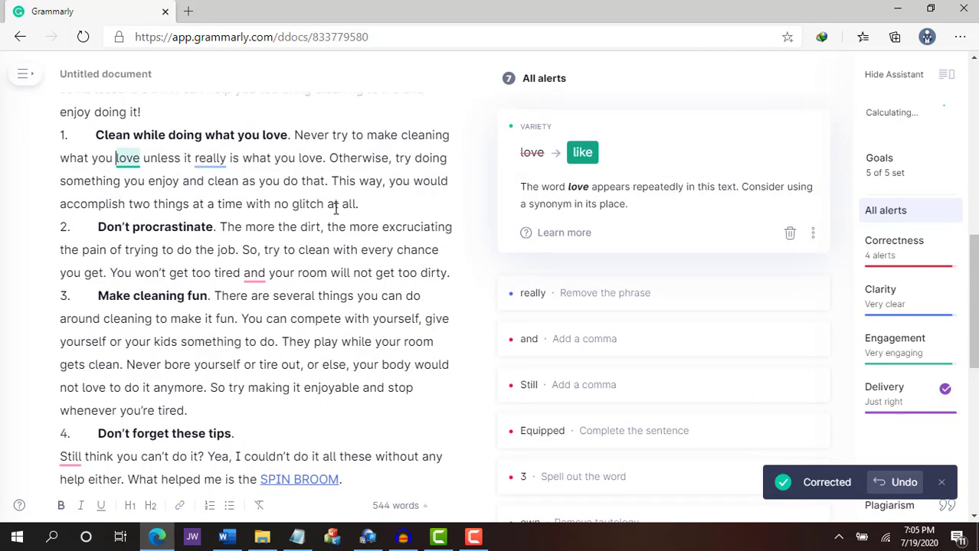
{"action": "scroll", "coordinate": [335, 209], "scroll_direction": "up", "scroll_amount": 3}
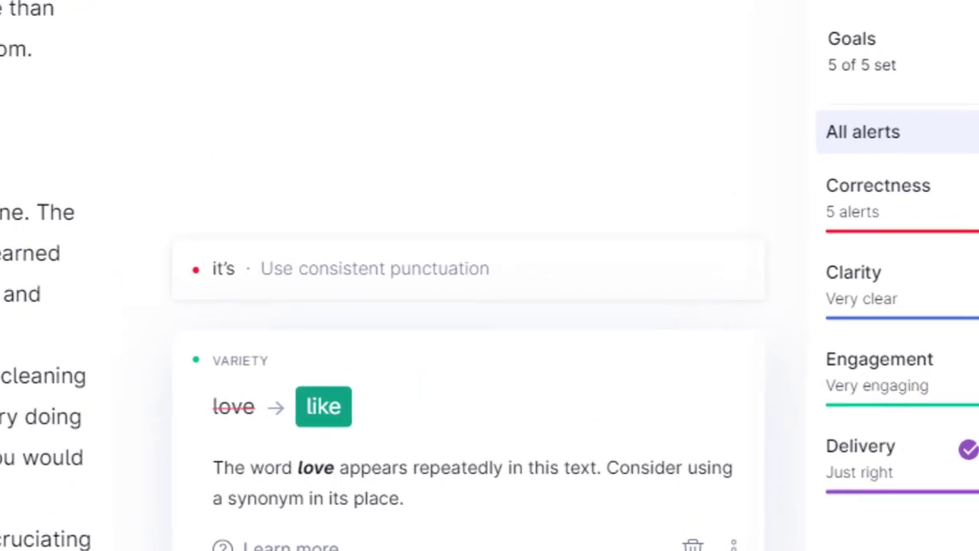
{"action": "left_click", "coordinate": [338, 284]}
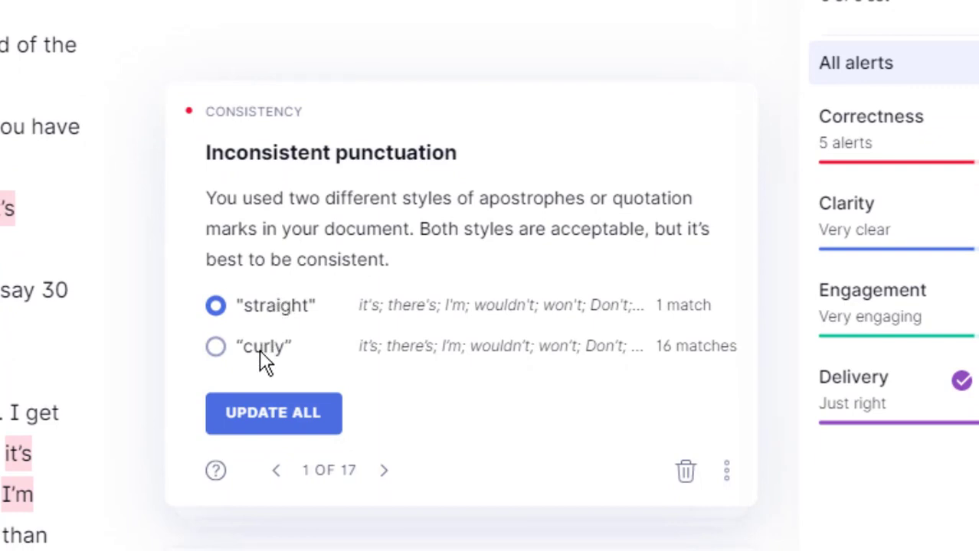
{"action": "left_click", "coordinate": [205, 353]}
{"action": "left_click", "coordinate": [265, 417]}
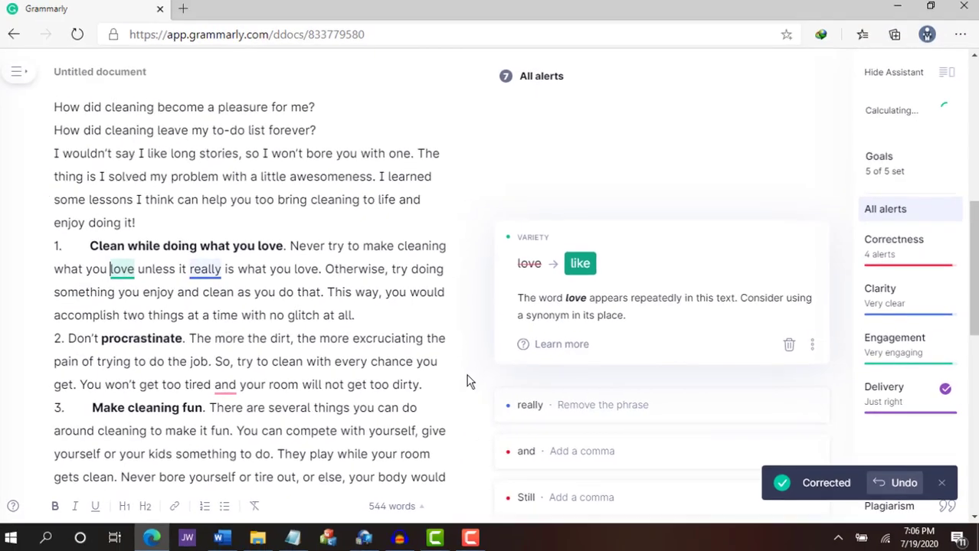
{"action": "scroll", "coordinate": [416, 257], "scroll_direction": "up", "scroll_amount": 1}
{"action": "scroll", "coordinate": [416, 256], "scroll_direction": "up", "scroll_amount": 2}
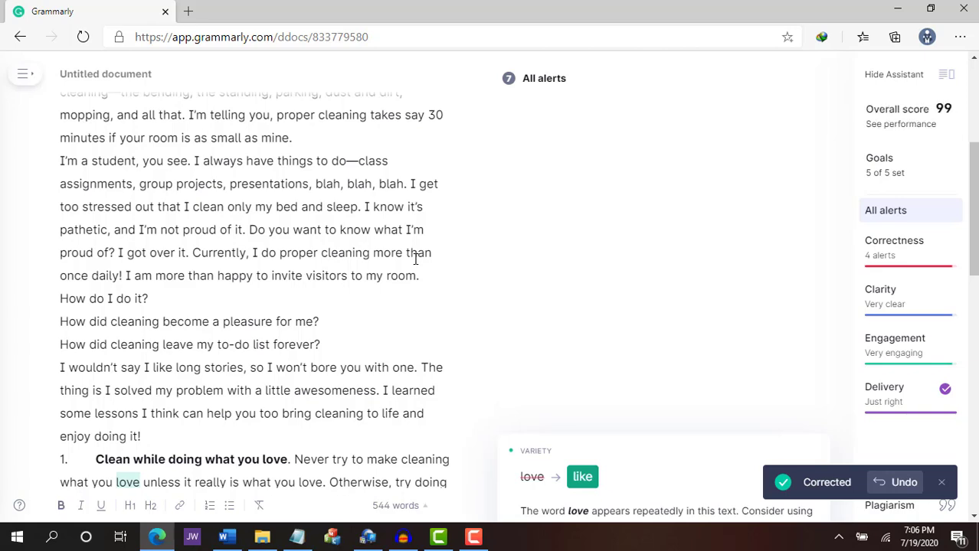
Replace the repeated "love" with "like" and remove "really" in the paragraph about cleaning while doing what you love
{"action": "scroll", "coordinate": [412, 263], "scroll_direction": "down", "scroll_amount": 2}
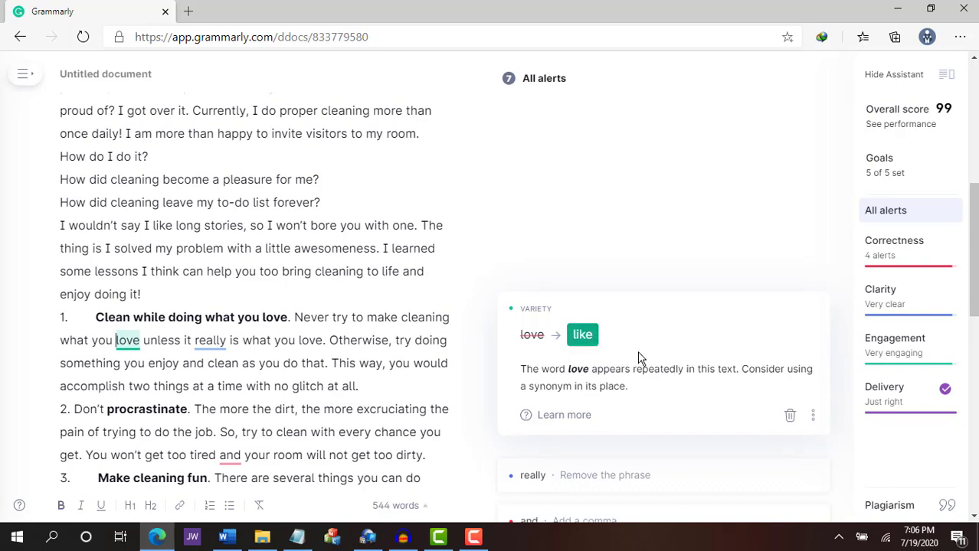
{"action": "left_click", "coordinate": [589, 337]}
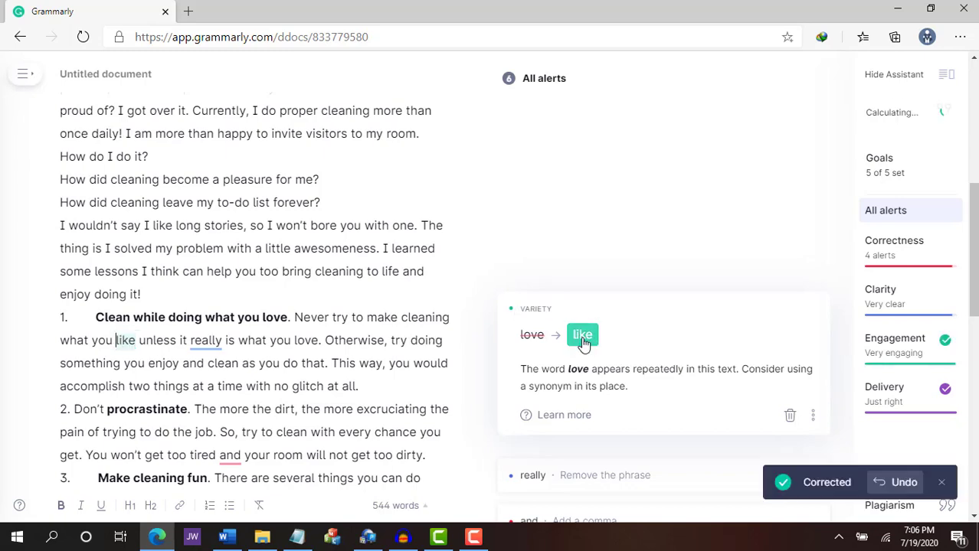
{"action": "left_click", "coordinate": [546, 345]}
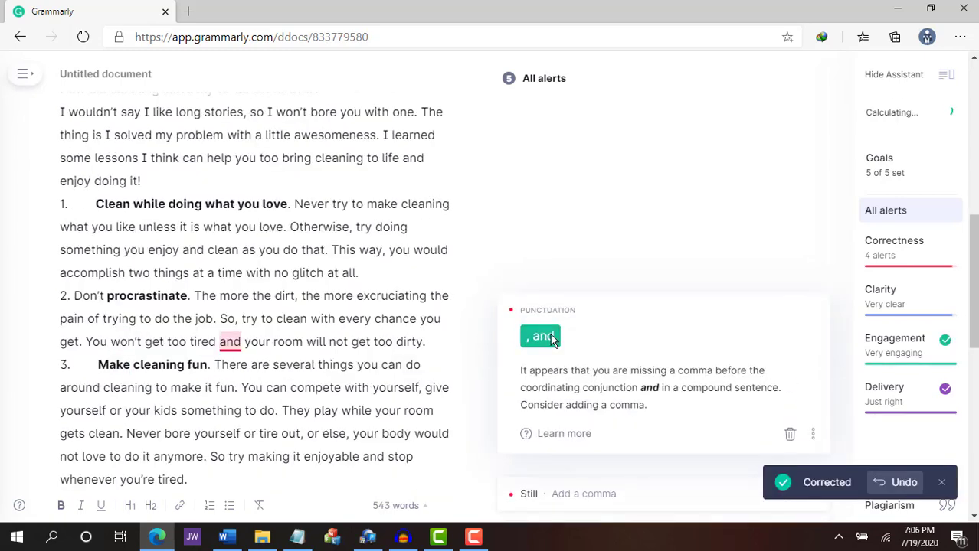
Add the missing comma before "and" in the procrastination paragraph, undo it, and reapply the same correction
{"action": "left_click", "coordinate": [548, 343]}
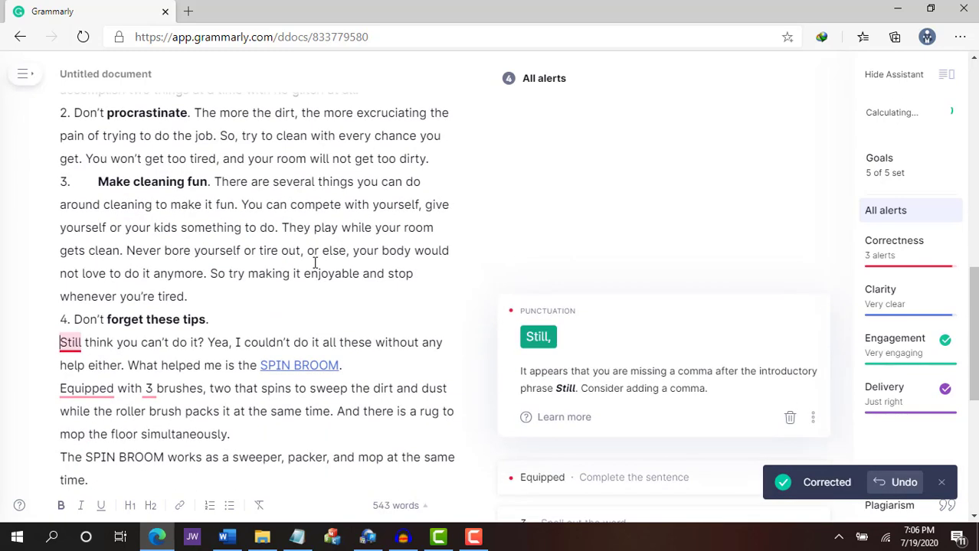
{"action": "key", "text": "ctrl+z"}
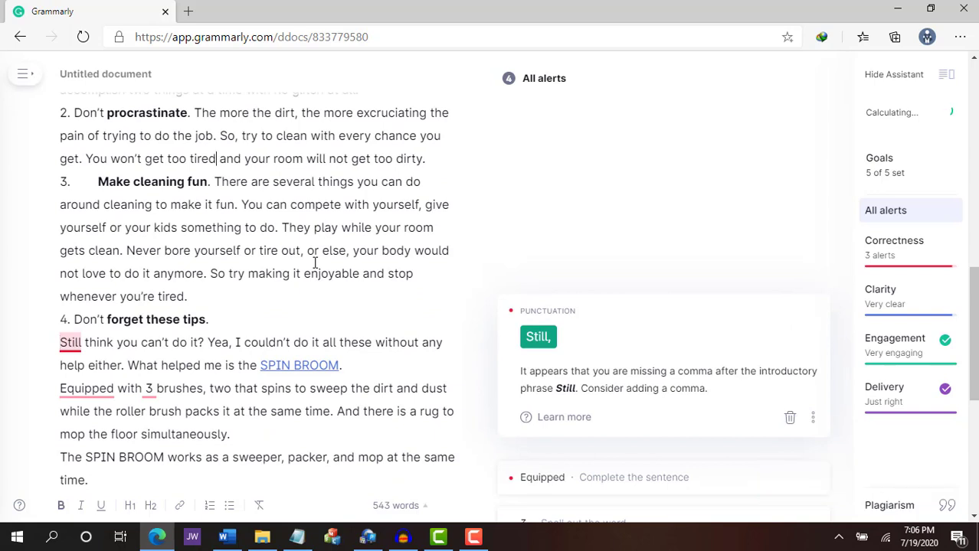
{"action": "left_click", "coordinate": [232, 159]}
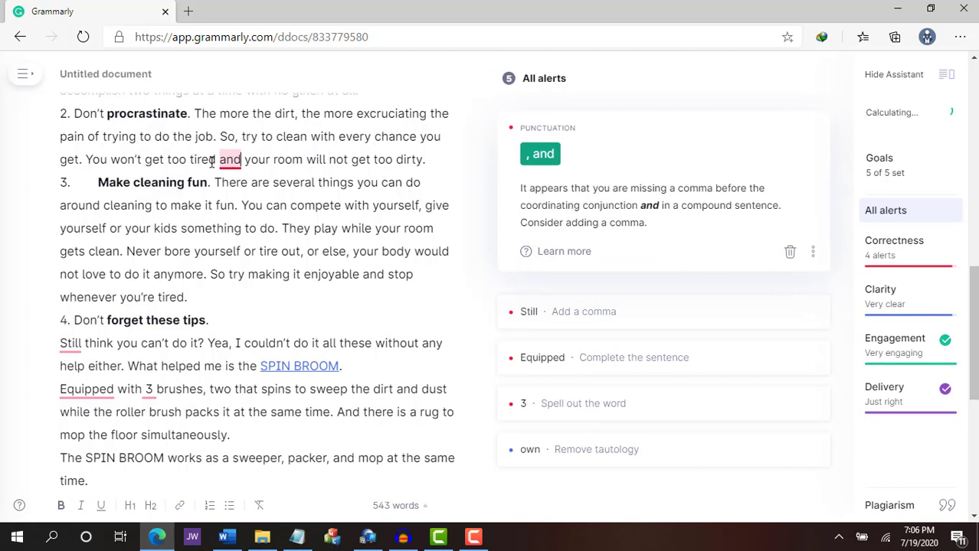
{"action": "left_click", "coordinate": [544, 162]}
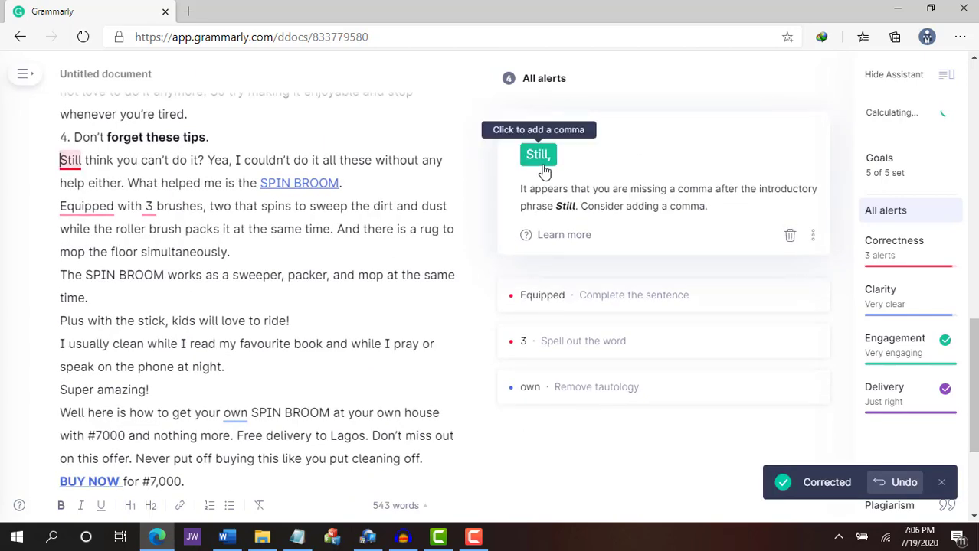
Accept the corrections "Still,", "It is equipped" and "three" in the paragraphs introducing the SPIN BROOM
{"action": "left_click", "coordinate": [543, 166]}
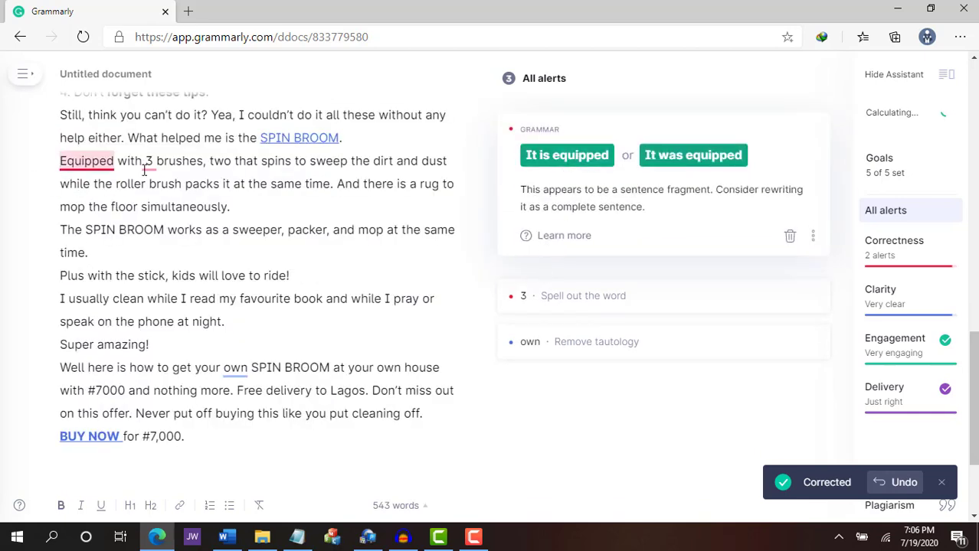
{"action": "left_click", "coordinate": [586, 159]}
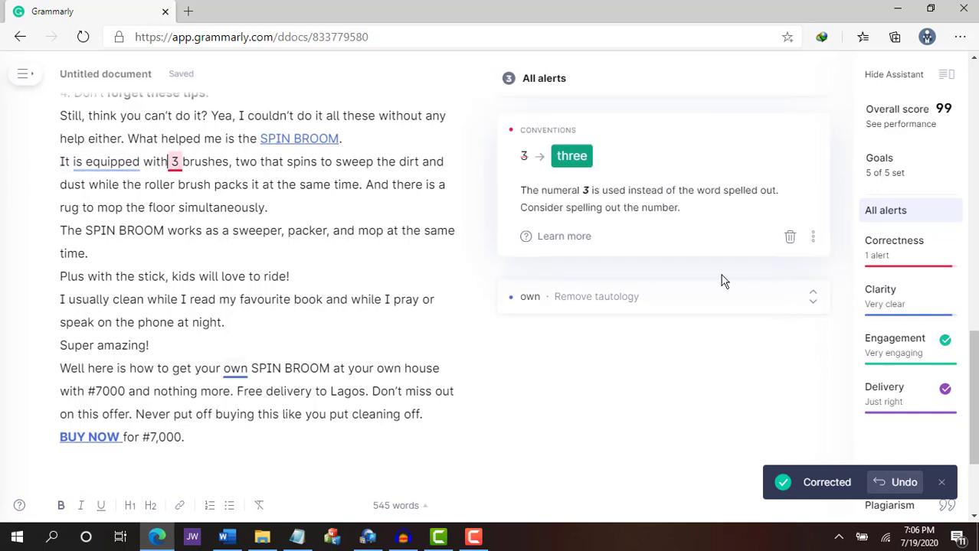
{"action": "left_click", "coordinate": [584, 164]}
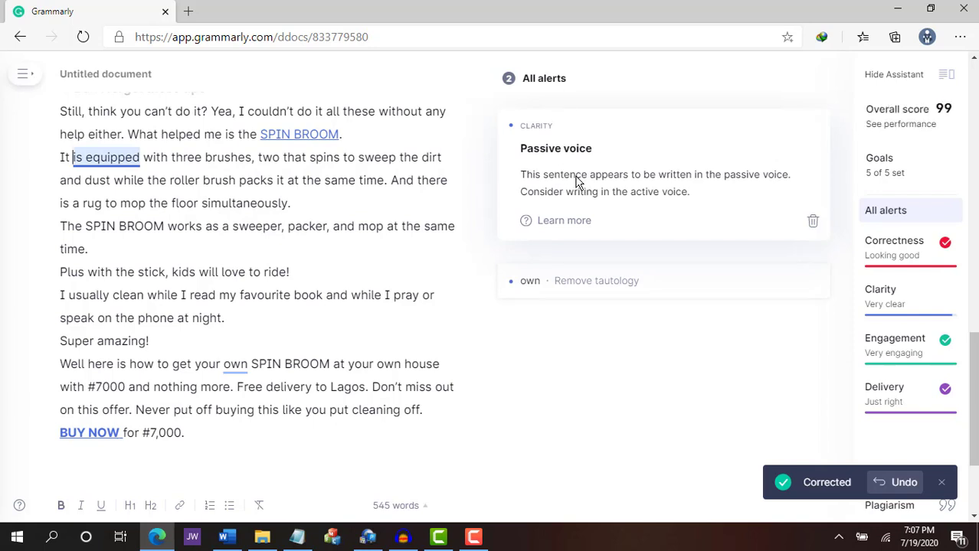
Dismiss the passive-voice alert for "is equipped" and remove the redundant "own" before SPIN BROOM in the closing paragraph
{"action": "left_click", "coordinate": [814, 223]}
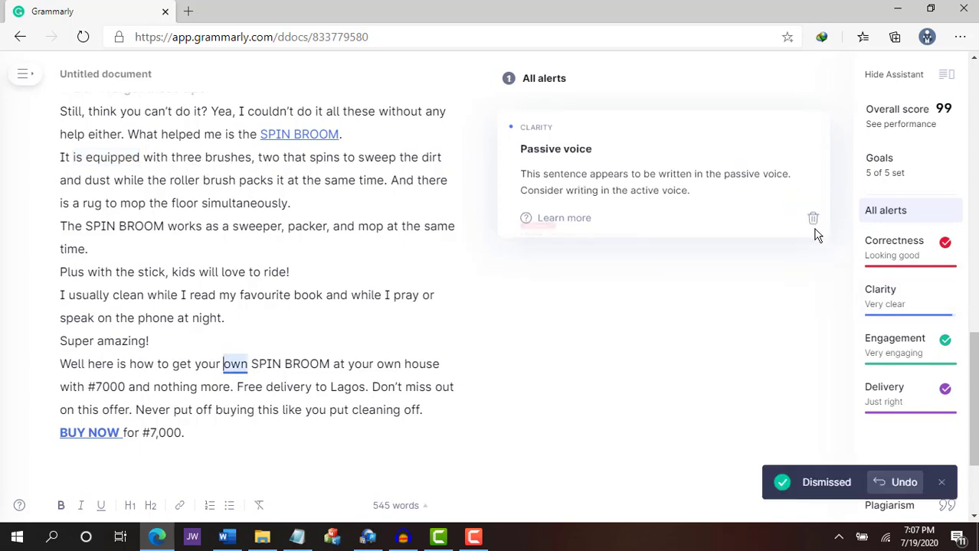
{"action": "left_click", "coordinate": [536, 203]}
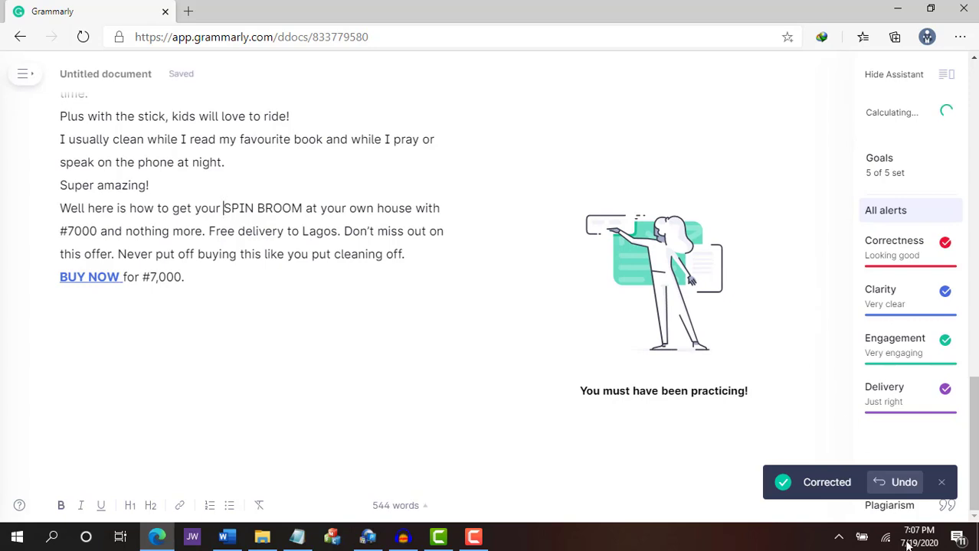
Run the plagiarism check on the corrected document and look over the checked text
{"action": "left_click", "coordinate": [907, 512]}
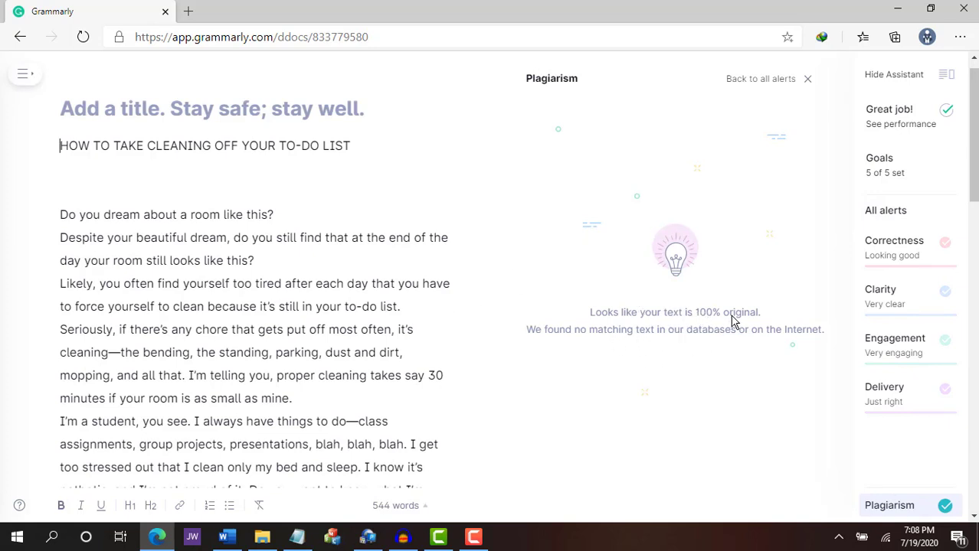
{"action": "scroll", "coordinate": [240, 253], "scroll_direction": "down", "scroll_amount": 5}
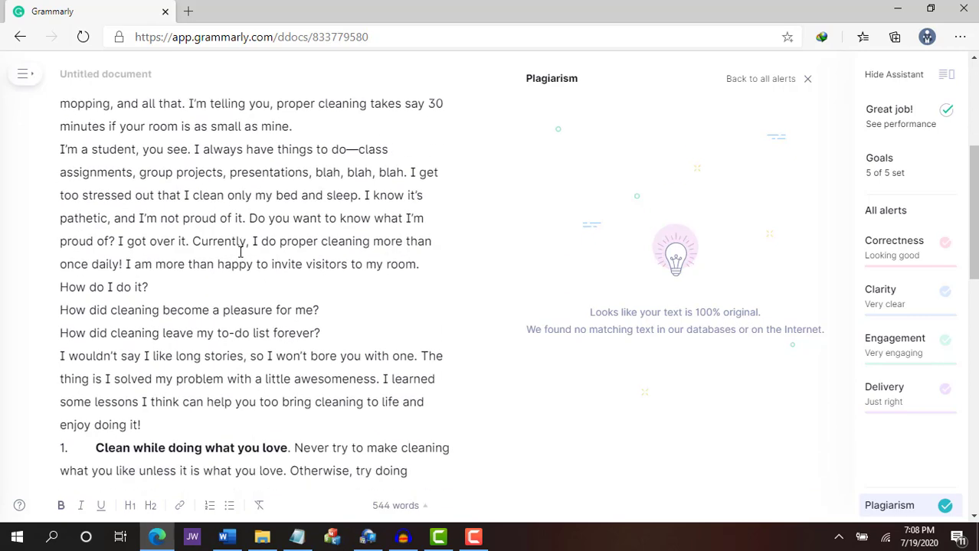
{"action": "scroll", "coordinate": [240, 253], "scroll_direction": "up", "scroll_amount": 5}
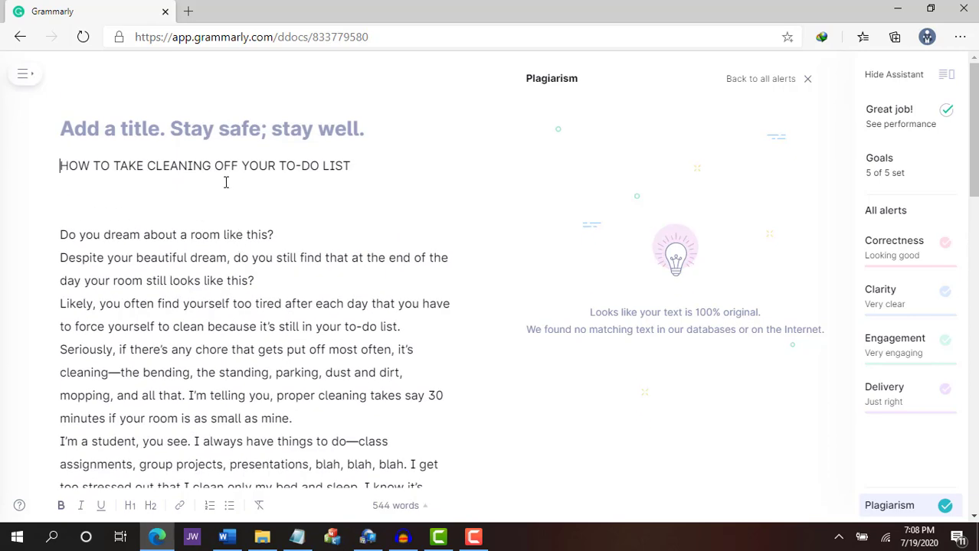
Load deepreview.net in a new browser tab and open its recent Udemy review post
{"action": "left_click", "coordinate": [188, 12]}
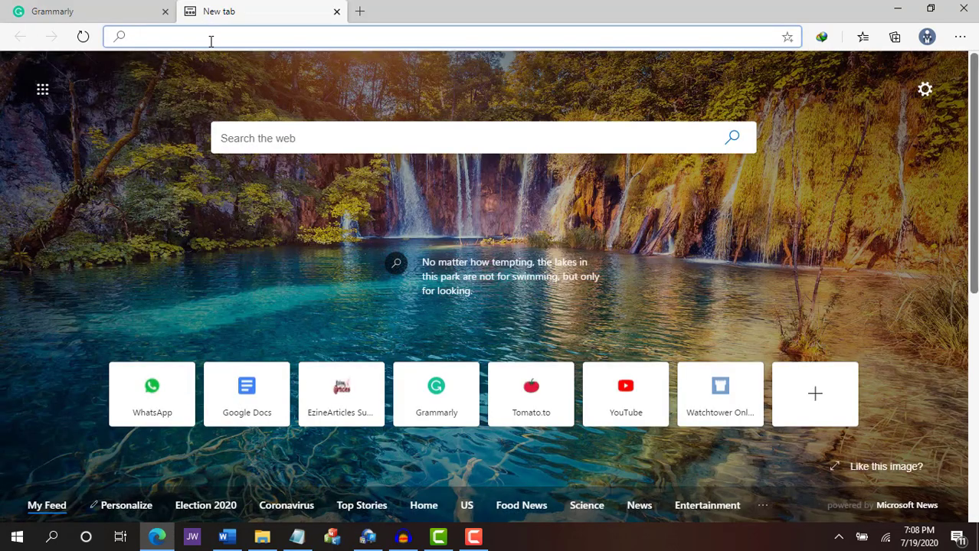
{"action": "type", "text": "dee"}
{"action": "key", "text": "Return"}
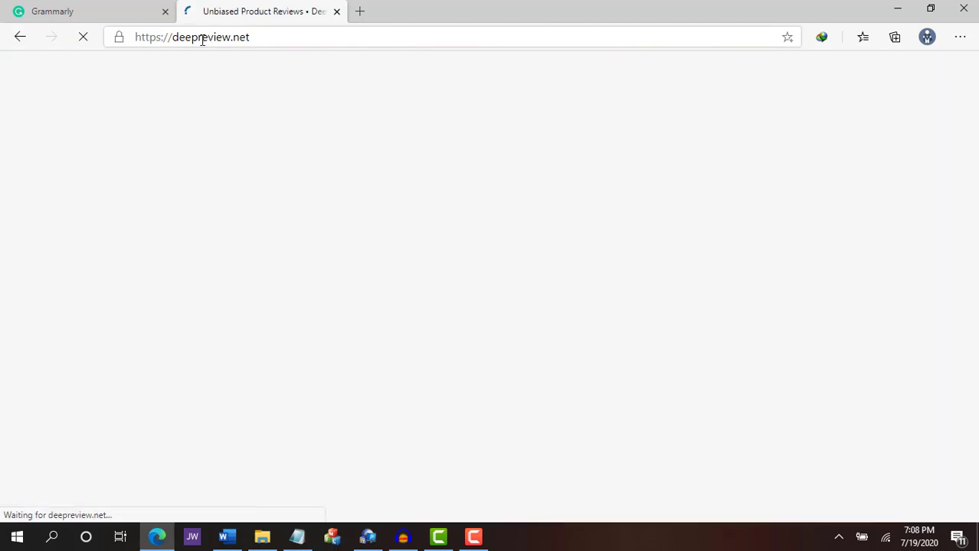
{"action": "scroll", "coordinate": [278, 212], "scroll_direction": "down", "scroll_amount": 3}
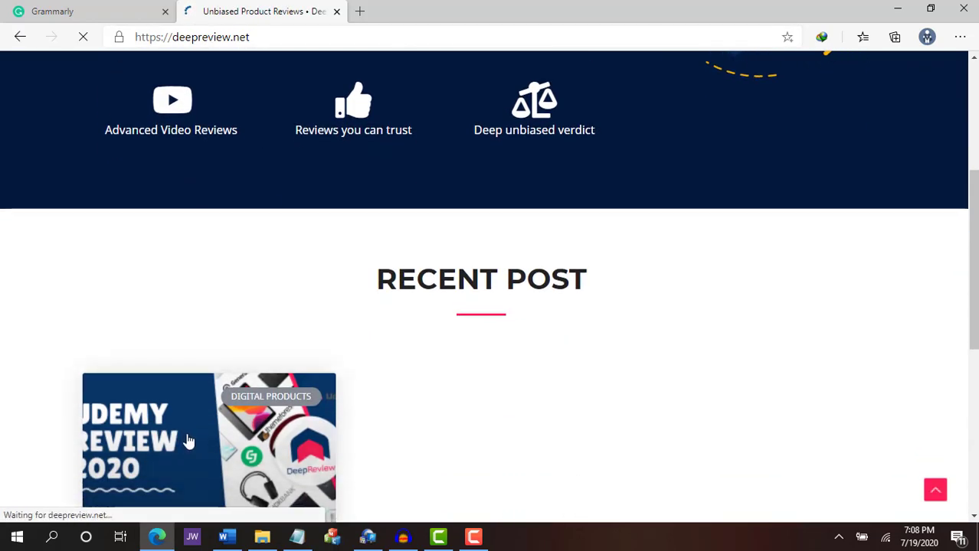
{"action": "left_click", "coordinate": [188, 437]}
Copy the Udemy review's introductory paragraph and replace the entire text of the Grammarly document with it
{"action": "left_click_drag", "start_coordinate": [136, 285], "coordinate": [214, 346]}
{"action": "key", "text": "ctrl+c"}
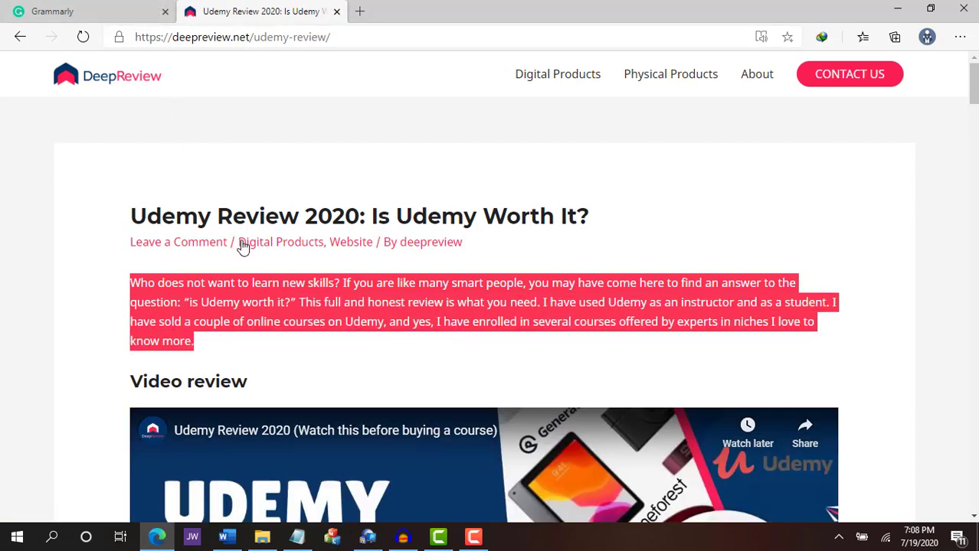
{"action": "left_click", "coordinate": [258, 294]}
{"action": "left_click", "coordinate": [66, 10]}
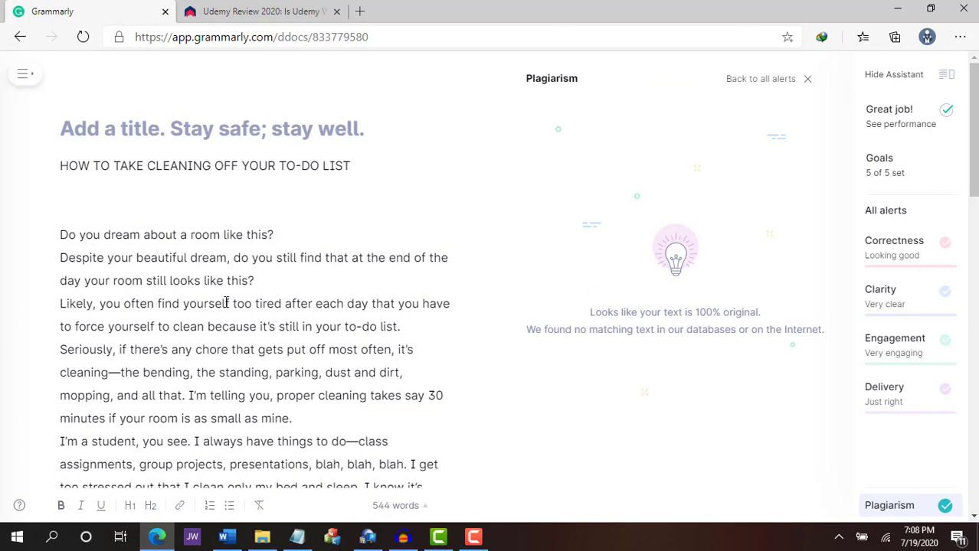
{"action": "key", "text": "ctrl+a"}
{"action": "key", "text": "Delete"}
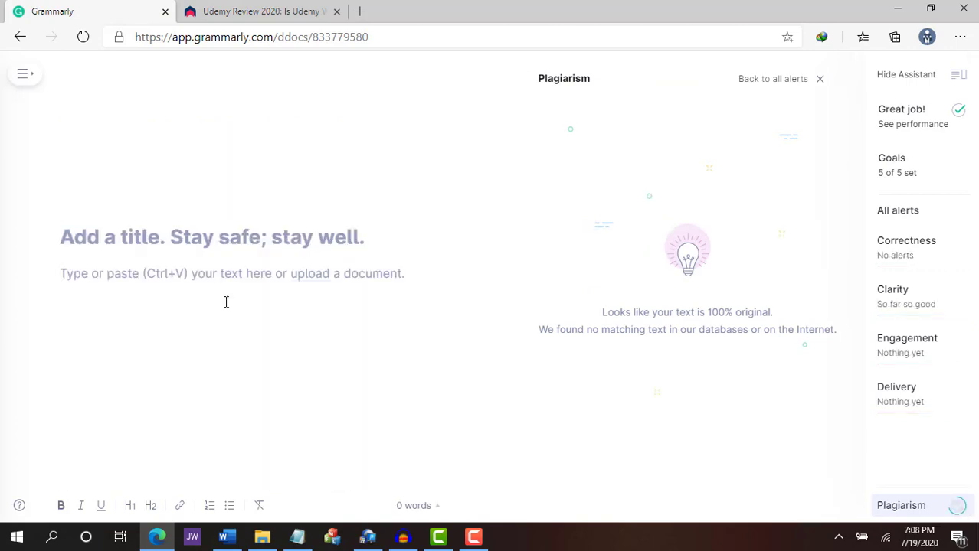
{"action": "key", "text": "ctrl+v"}
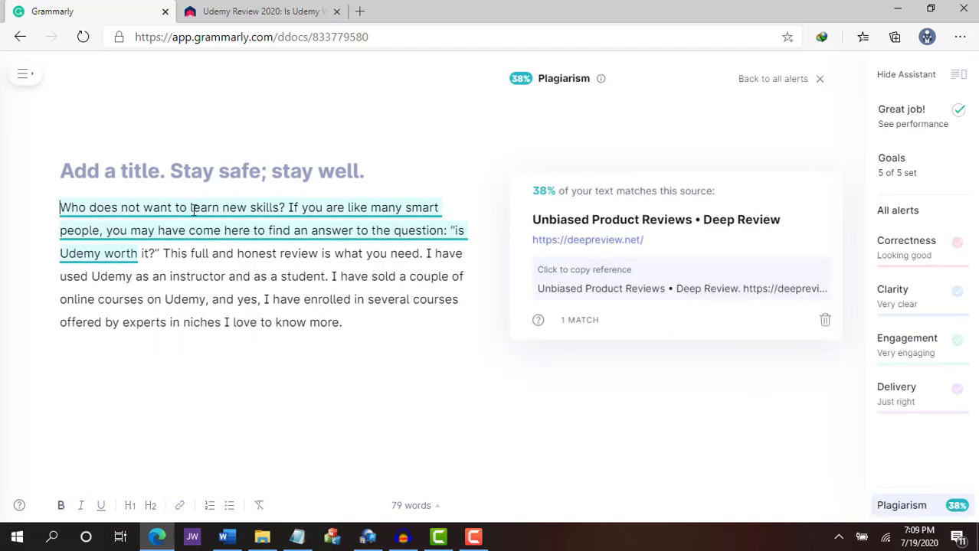
Inspect the passage flagged for plagiarism, compare it with the source article, and close the article's tab
{"action": "left_click", "coordinate": [161, 208]}
{"action": "left_click", "coordinate": [297, 11]}
{"action": "left_click", "coordinate": [337, 12]}
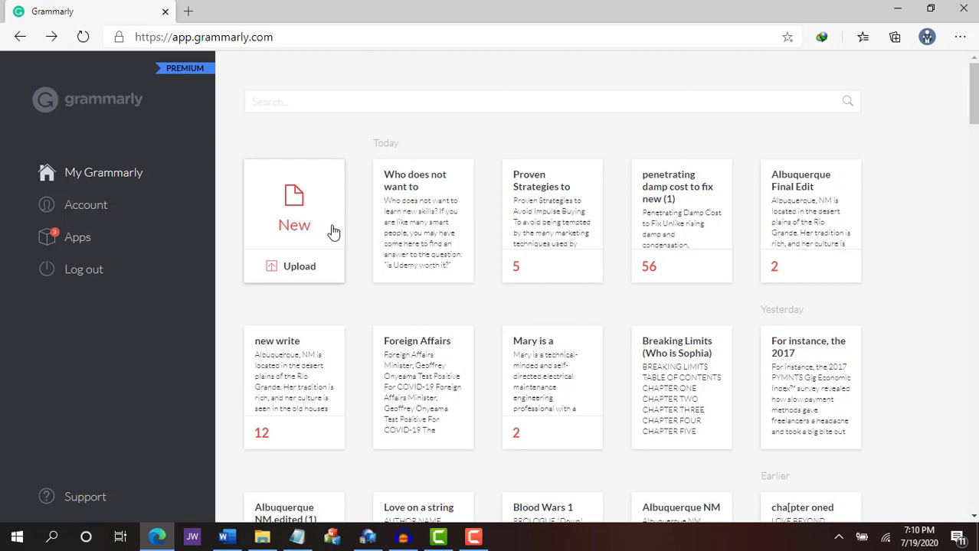
Open the "penetrating damp cost to fix new (1)" document and try the active-voice rewrite of the sentence about damp caused by a blockage
{"action": "left_click", "coordinate": [667, 224]}
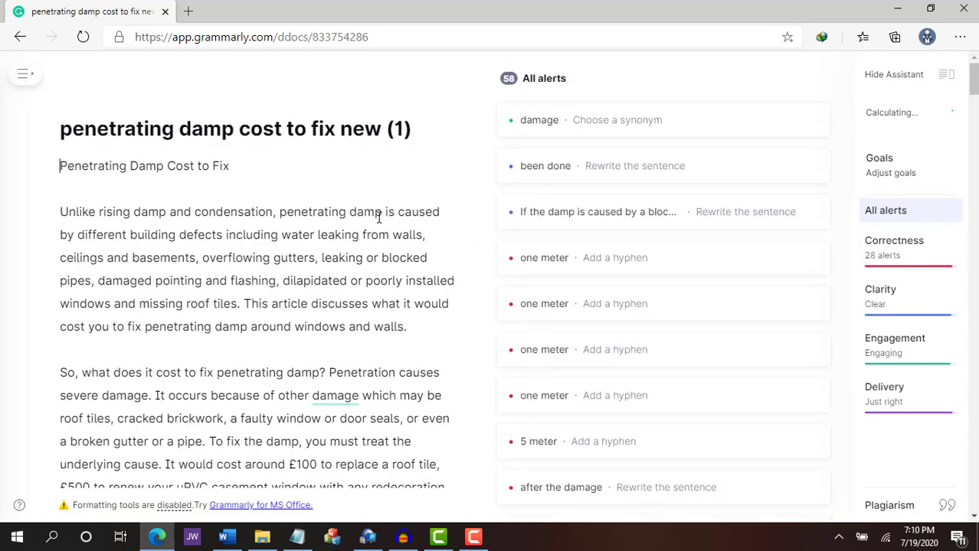
{"action": "scroll", "coordinate": [378, 218], "scroll_direction": "down", "scroll_amount": 3}
{"action": "scroll", "coordinate": [378, 218], "scroll_direction": "up", "scroll_amount": 3}
{"action": "scroll", "coordinate": [378, 217], "scroll_direction": "down", "scroll_amount": 3}
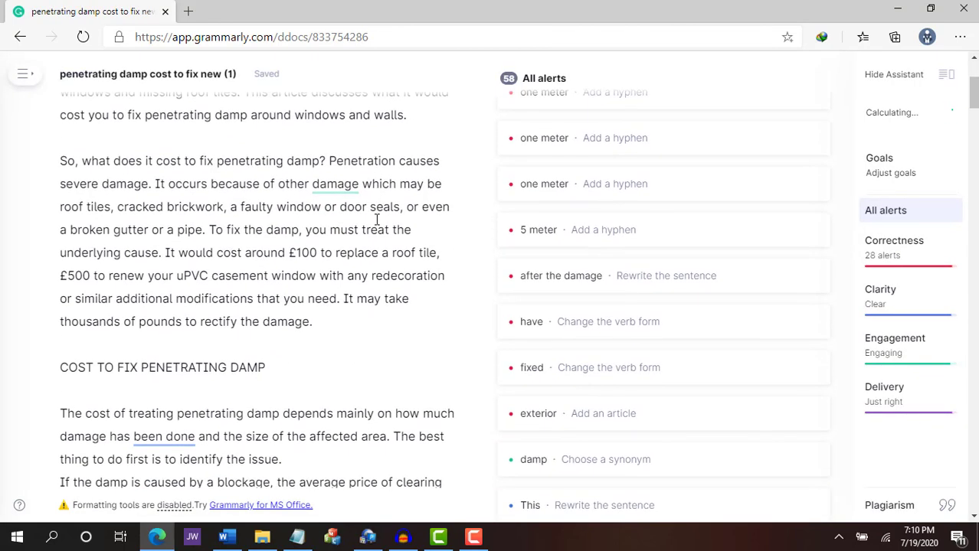
{"action": "scroll", "coordinate": [377, 219], "scroll_direction": "down", "scroll_amount": 4}
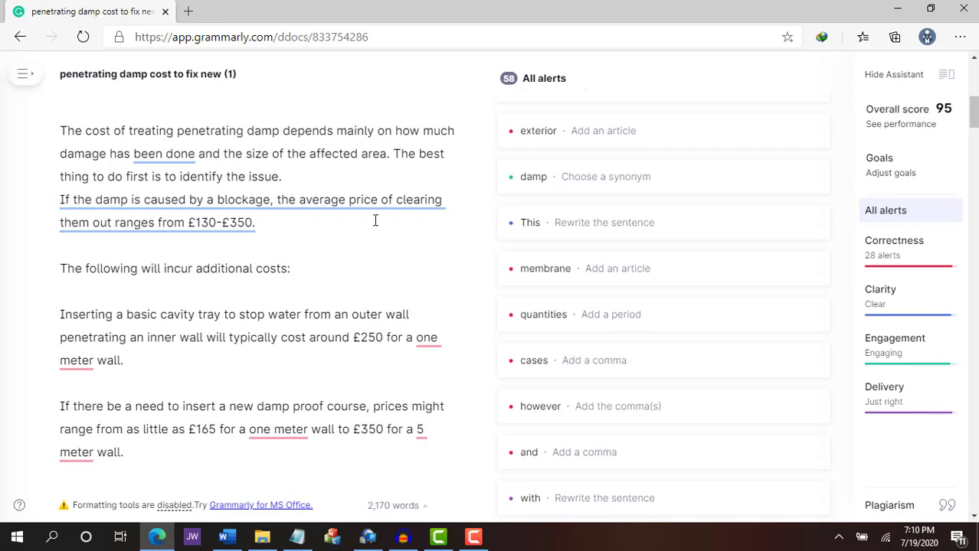
{"action": "left_click", "coordinate": [381, 202]}
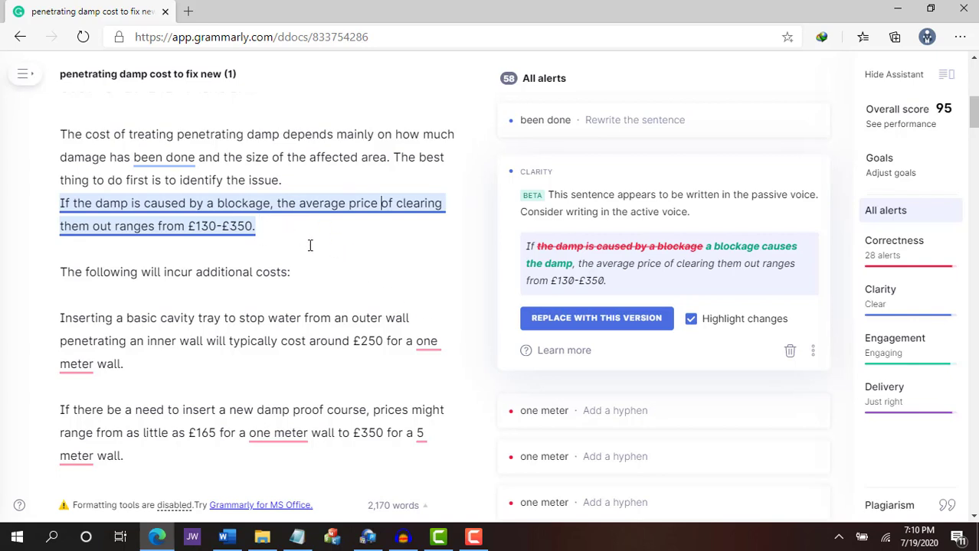
{"action": "left_click", "coordinate": [545, 328]}
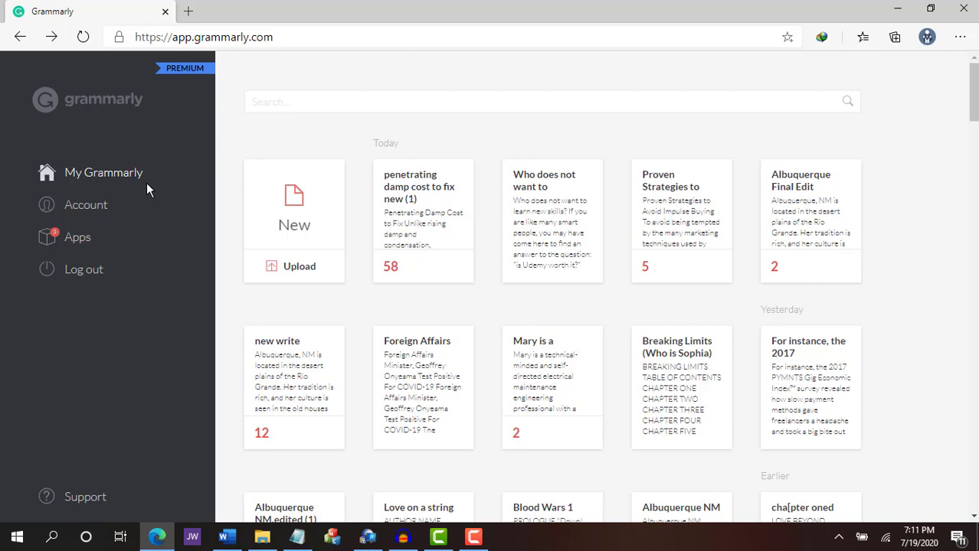
Create a new document with sample sentences containing "searched its every nook and cranny", "give a complement to me" and "that compliments it well"
{"action": "left_click", "coordinate": [313, 216]}
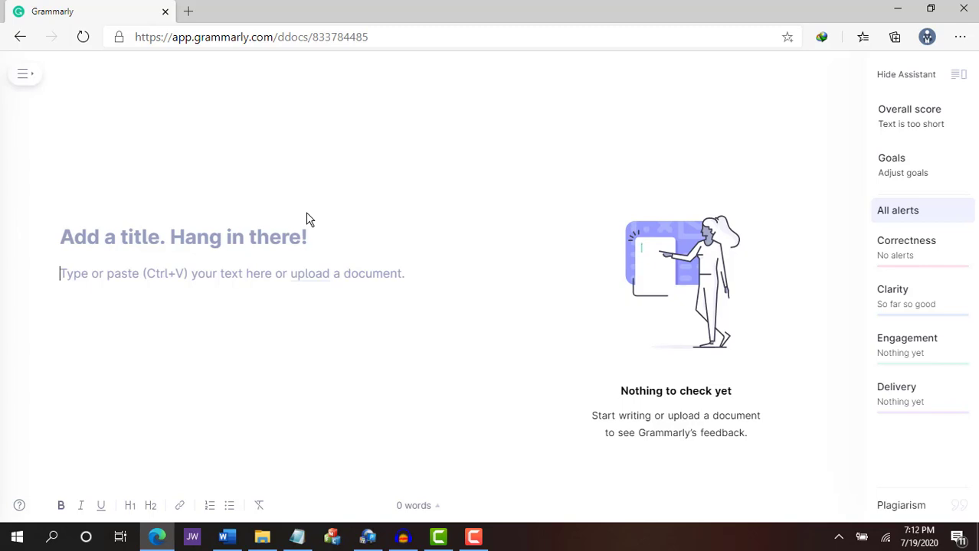
{"action": "type", "text": "It can always"}
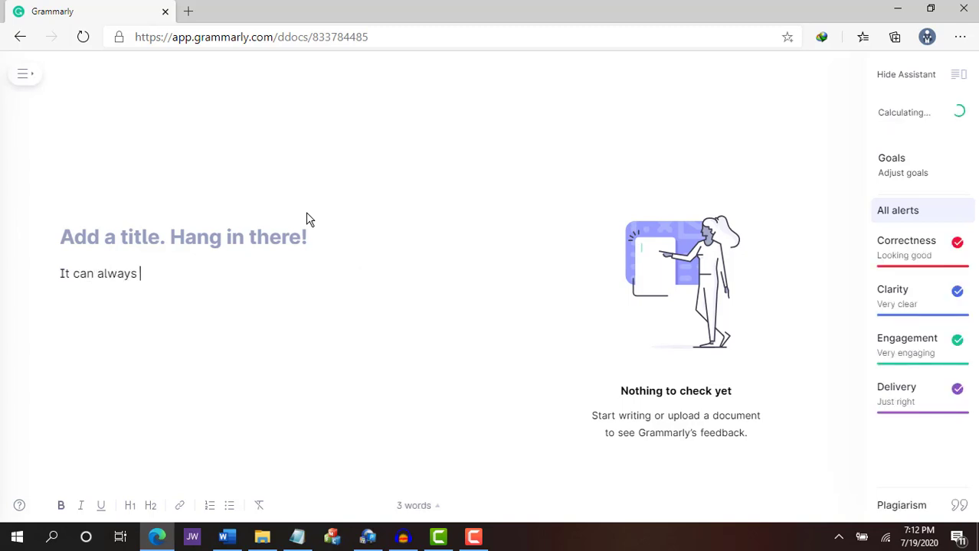
{"action": "type", "text": "This was, I decided, my house. I couldn't trust this to anyone else: I searched its every nook and cranny by myself. No one could give a complement to me. However, that compliments it well."}
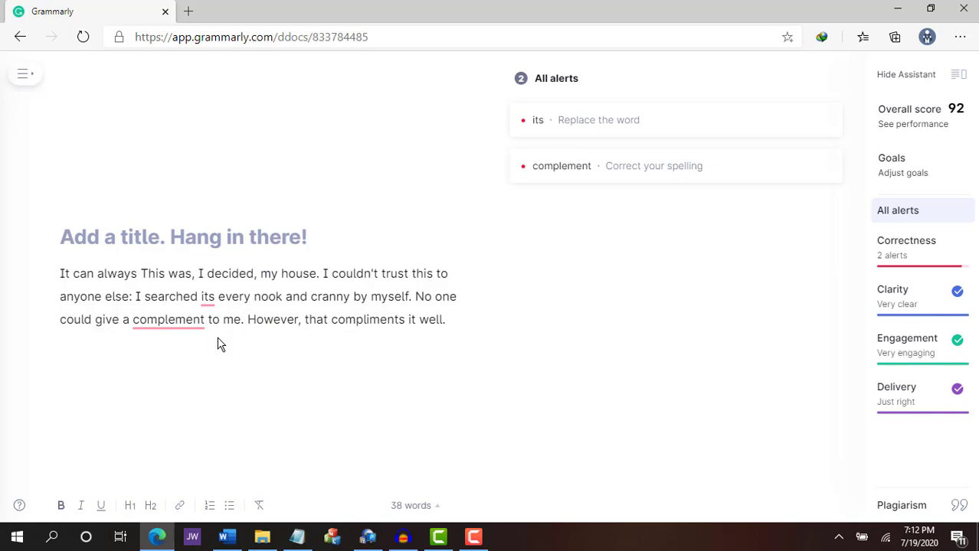
Open the spelling alert for "complement" and read its full explanation with the incorrect and correct example sentences
{"action": "left_click", "coordinate": [602, 178]}
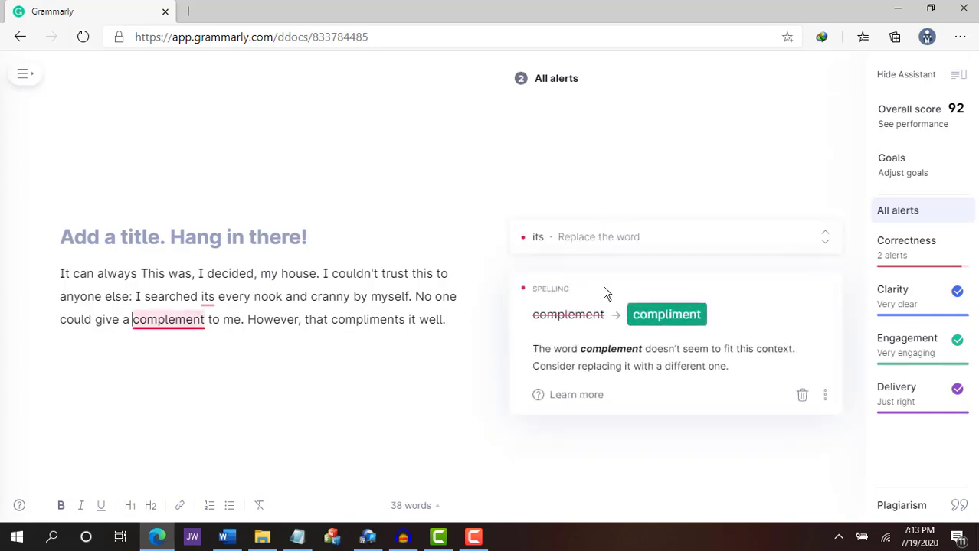
{"action": "left_click", "coordinate": [582, 406]}
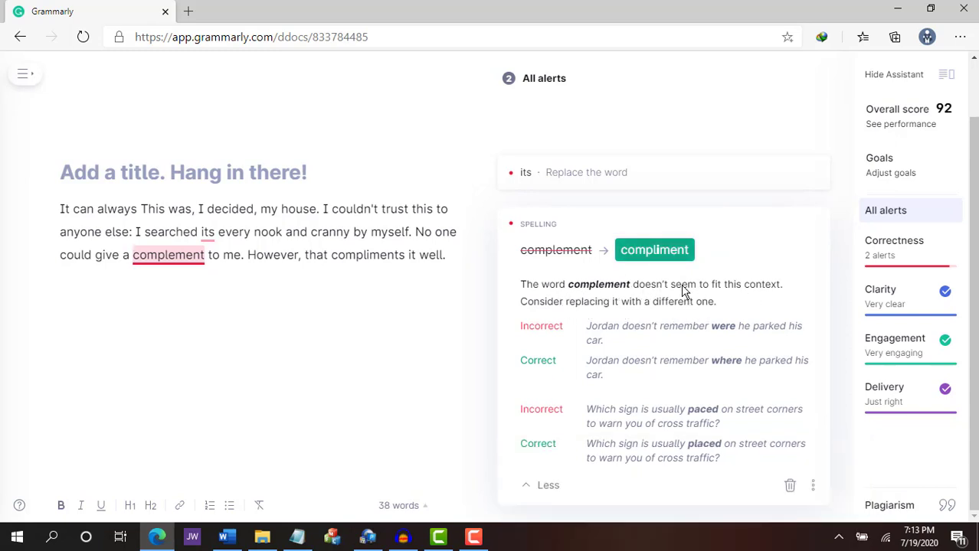
{"action": "scroll", "coordinate": [644, 329], "scroll_direction": "up", "scroll_amount": 1}
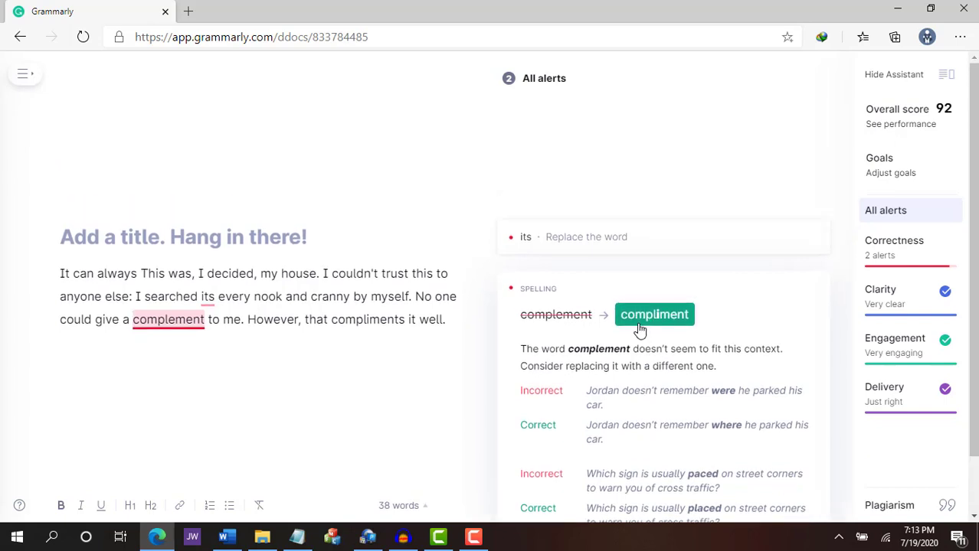
{"action": "scroll", "coordinate": [639, 329], "scroll_direction": "down", "scroll_amount": 1}
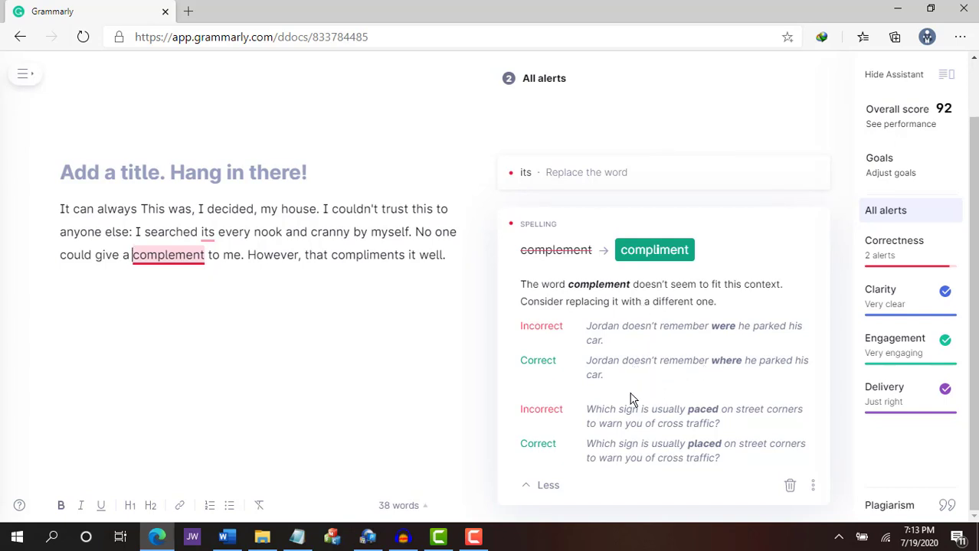
Collapse the "complement" explanation, add a line reading "Sereal girdle" below the paragraph, and open the spelling alert for "Sereal"
{"action": "left_click", "coordinate": [544, 482]}
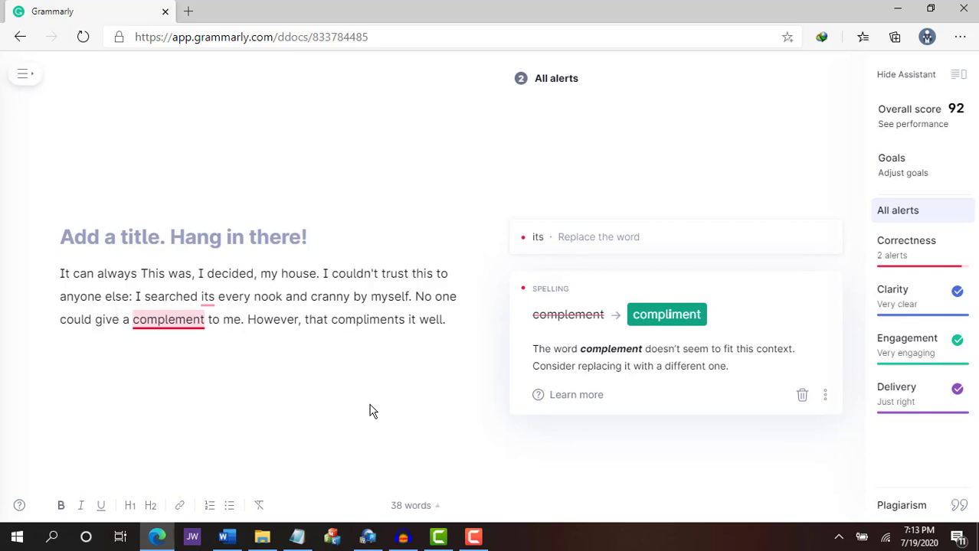
{"action": "scroll", "coordinate": [370, 411], "scroll_direction": "down", "scroll_amount": 1}
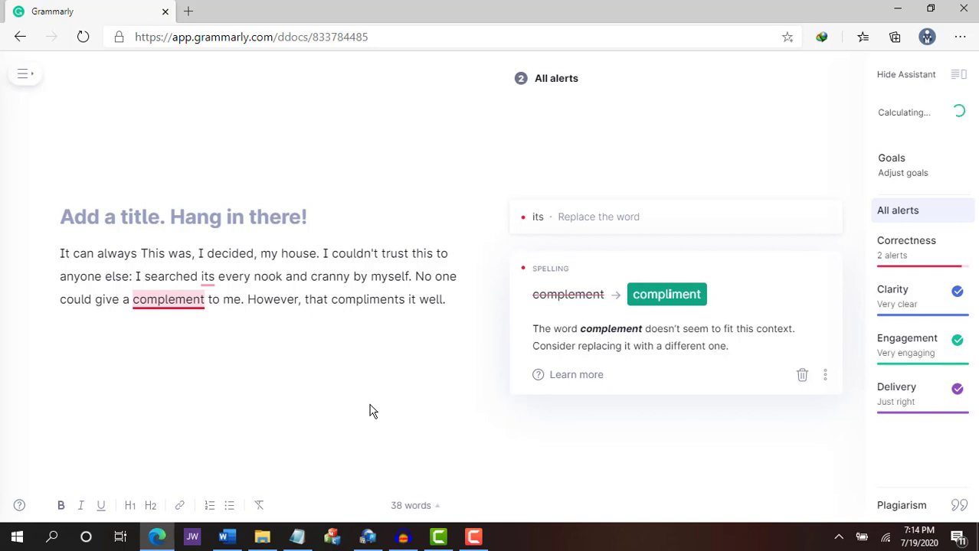
{"action": "scroll", "coordinate": [370, 411], "scroll_direction": "down", "scroll_amount": 1}
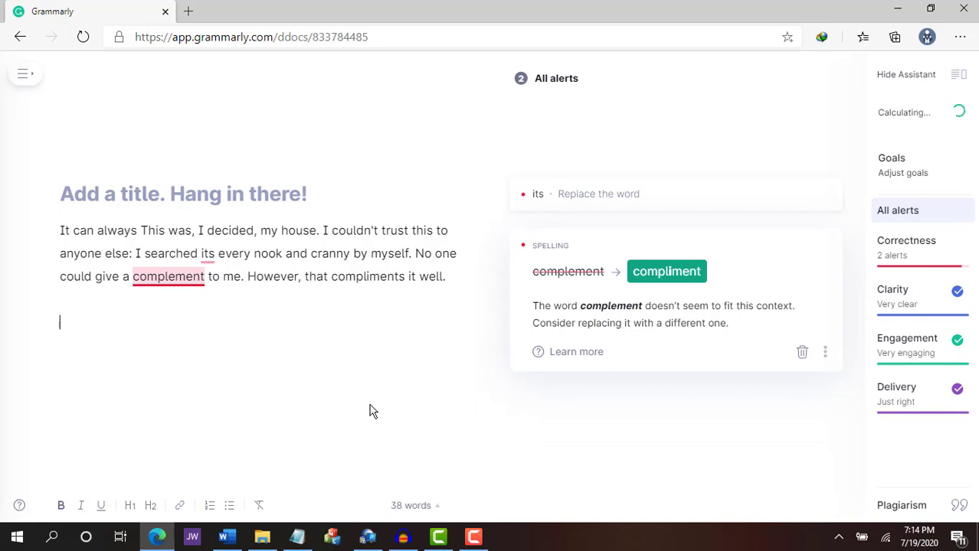
{"action": "type", "text": "Serea"}
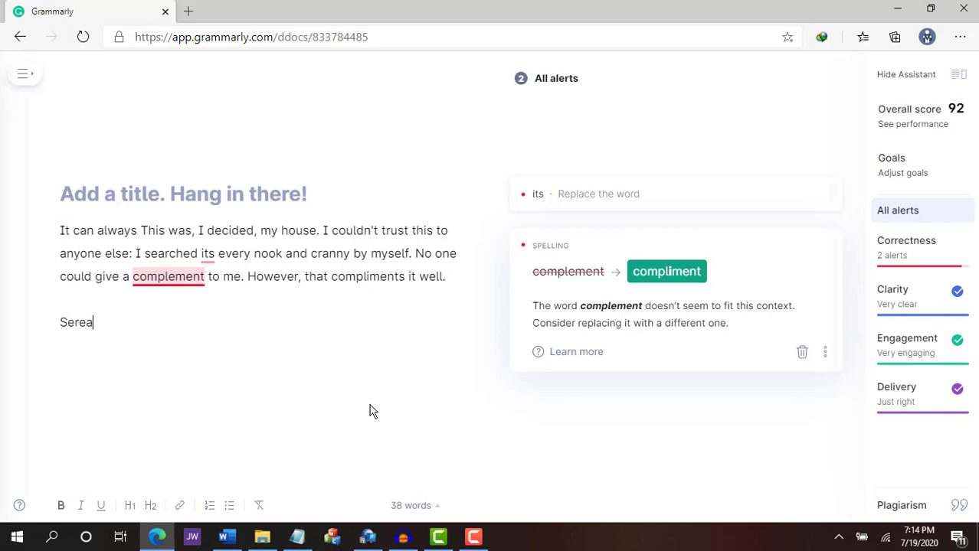
{"action": "type", "text": "l girdle"}
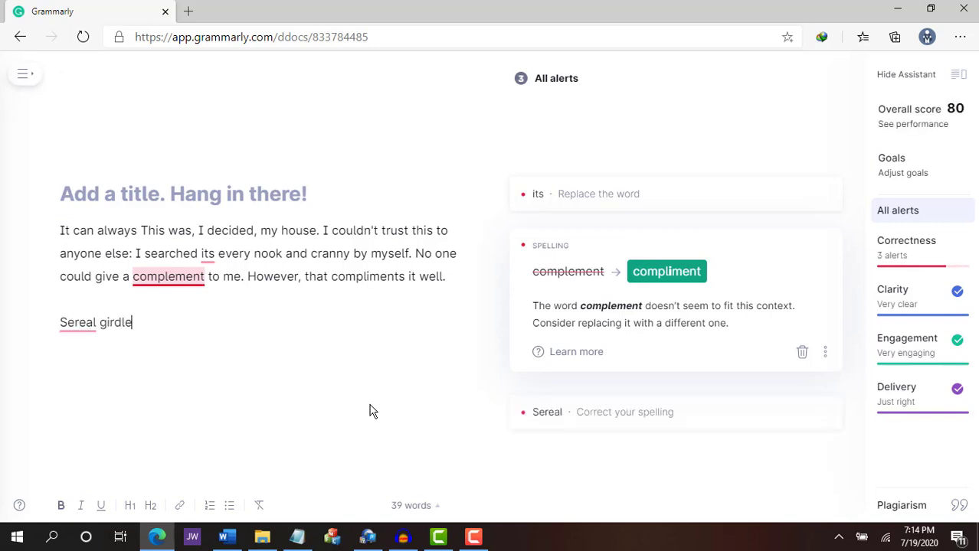
{"action": "left_click", "coordinate": [78, 322]}
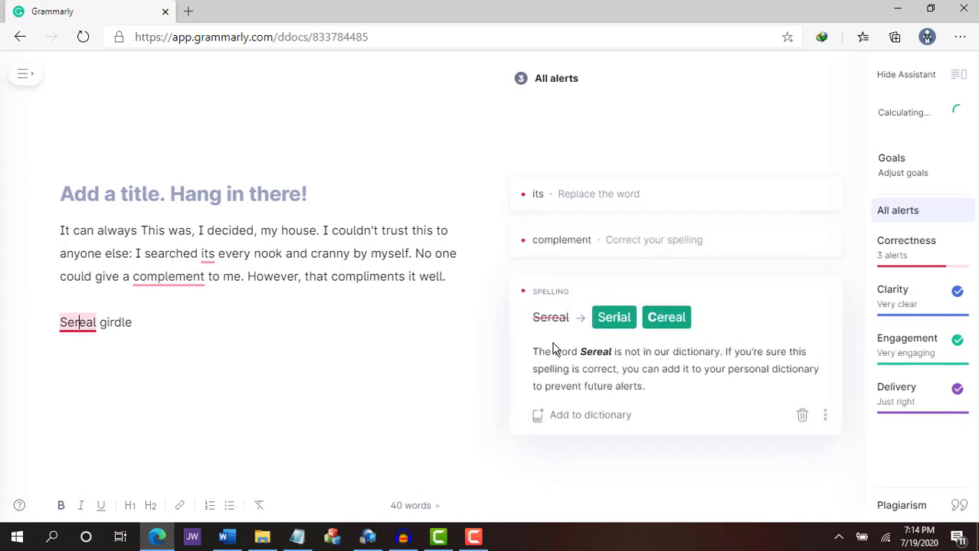
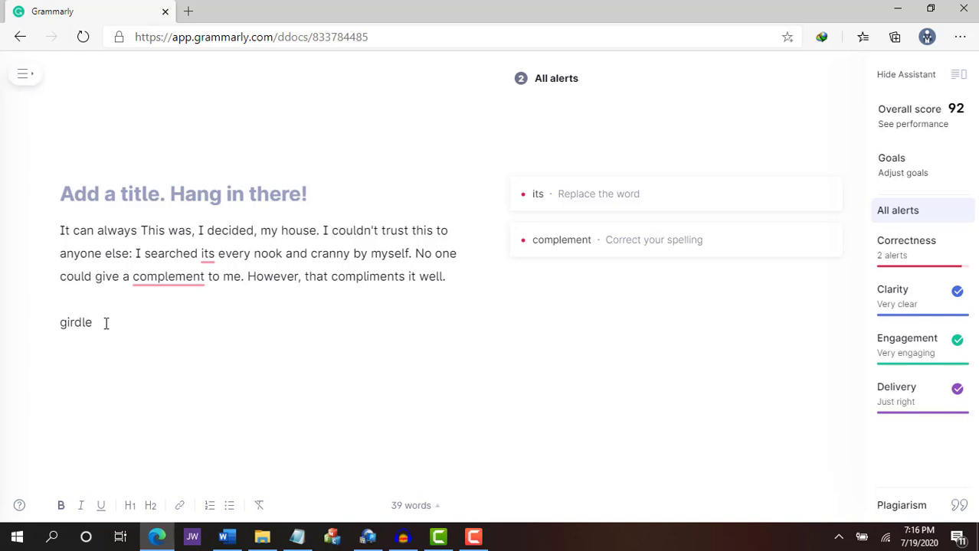
Go to the Grammarly Apps page and review the Office, Windows, Microsoft Edge, phone keyboard and iPad versions
{"action": "left_click", "coordinate": [19, 39]}
{"action": "left_click", "coordinate": [73, 241]}
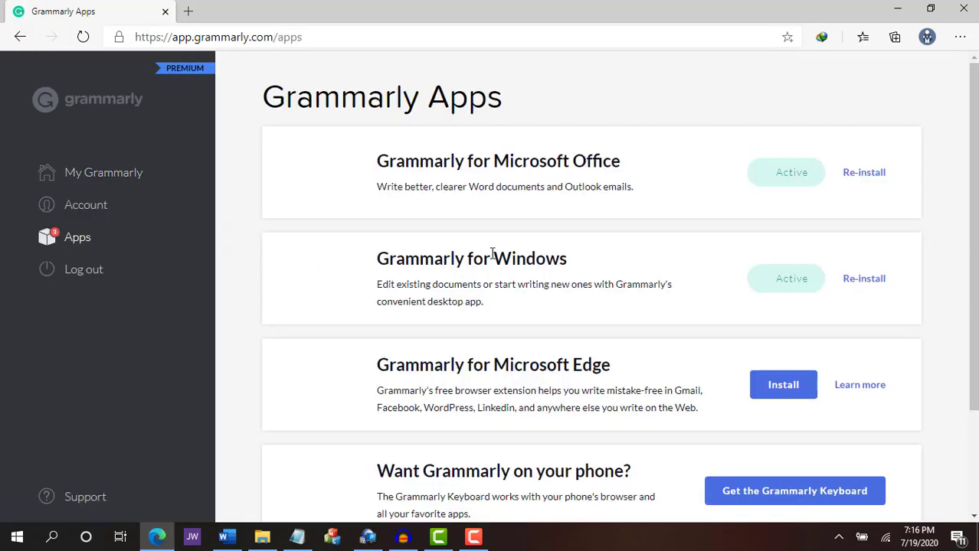
{"action": "scroll", "coordinate": [567, 199], "scroll_direction": "down", "scroll_amount": 1}
{"action": "scroll", "coordinate": [536, 165], "scroll_direction": "up", "scroll_amount": 1}
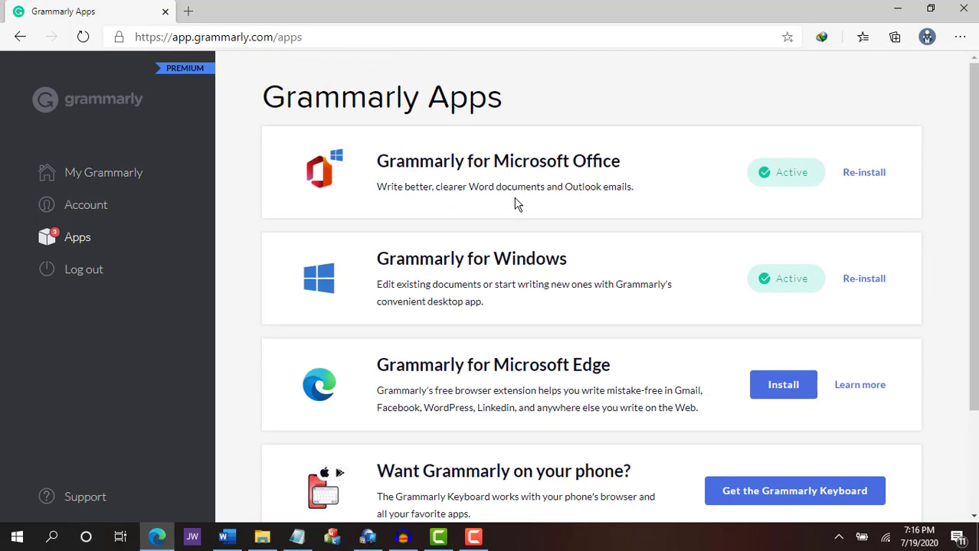
{"action": "scroll", "coordinate": [515, 203], "scroll_direction": "down", "scroll_amount": 1}
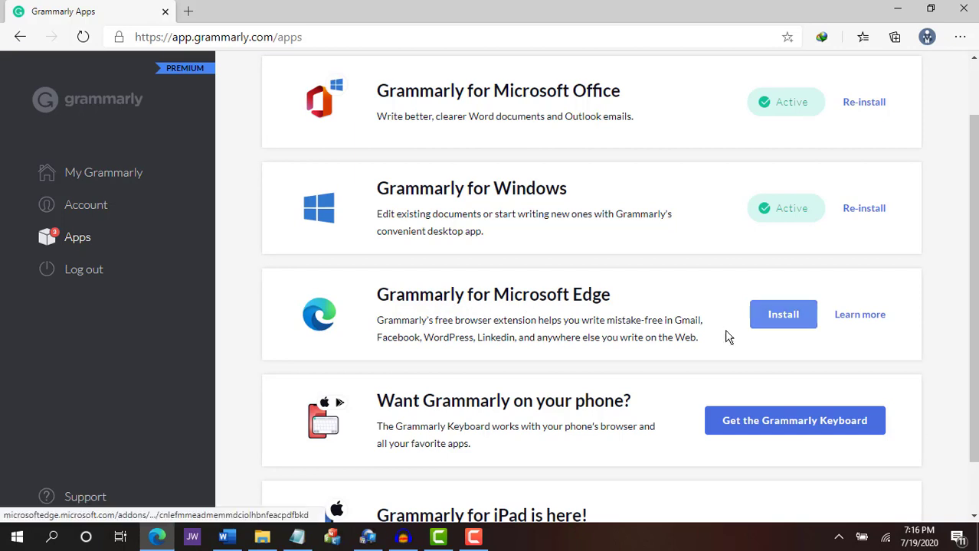
{"action": "scroll", "coordinate": [661, 338], "scroll_direction": "down", "scroll_amount": 1}
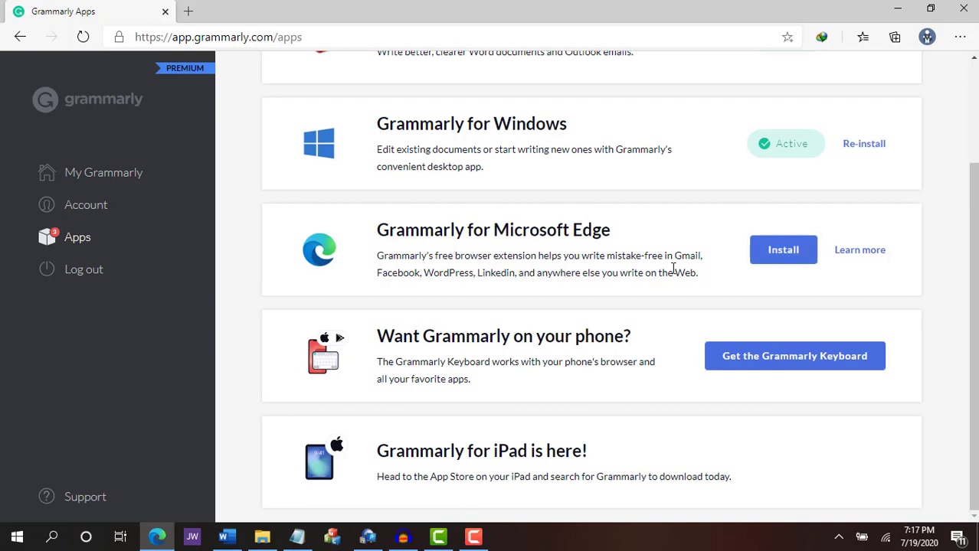
{"action": "scroll", "coordinate": [673, 268], "scroll_direction": "up", "scroll_amount": 1}
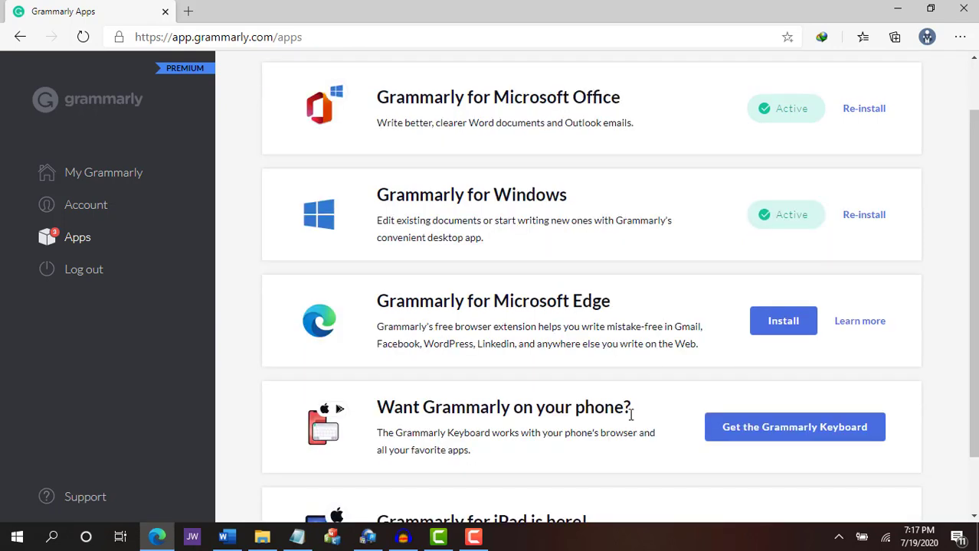
{"action": "scroll", "coordinate": [448, 413], "scroll_direction": "down", "scroll_amount": 1}
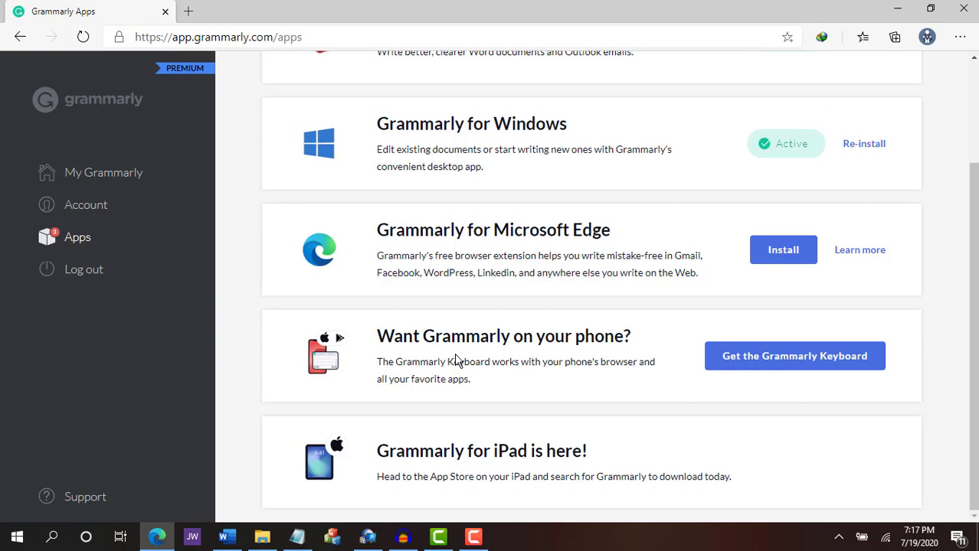
Reopen the "It can always This was," document and delete "It can always" from the start of its first sentence
{"action": "left_click", "coordinate": [20, 38]}
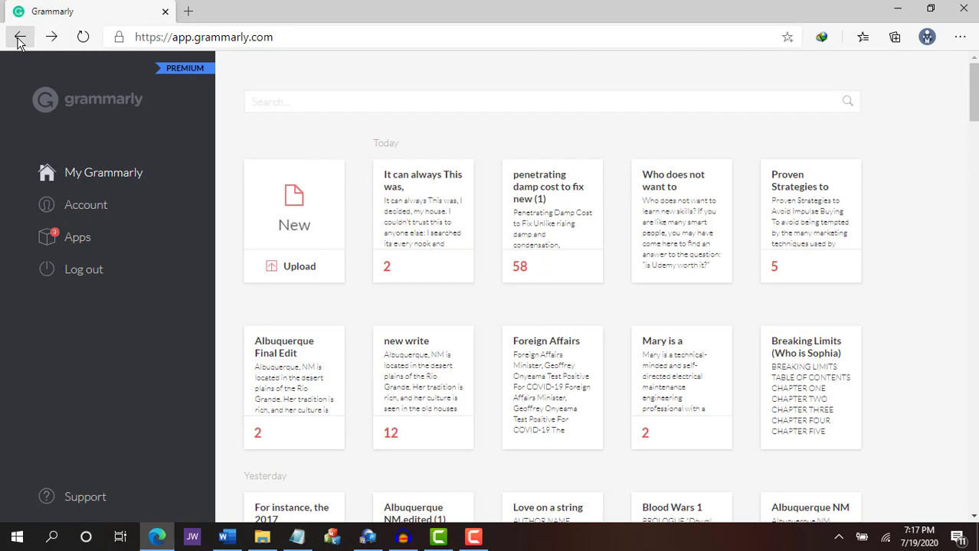
{"action": "left_click", "coordinate": [398, 215]}
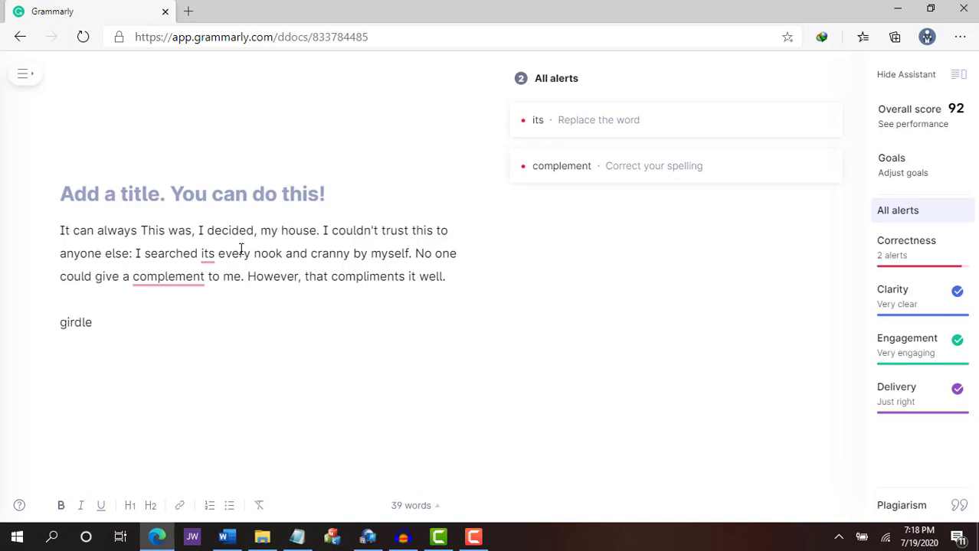
{"action": "left_click", "coordinate": [61, 322]}
{"action": "left_click", "coordinate": [140, 230]}
{"action": "key", "text": "BackSpace"}
{"action": "key", "text": "BackSpace"}
{"action": "key", "text": "BackSpace"}
{"action": "key", "text": "BackSpace"}
{"action": "key", "text": "BackSpace"}
{"action": "key", "text": "BackSpace"}
{"action": "key", "text": "BackSpace"}
{"action": "key", "text": "BackSpace"}
{"action": "key", "text": "BackSpace"}
{"action": "key", "text": "BackSpace"}
{"action": "key", "text": "BackSpace"}
{"action": "key", "text": "BackSpace"}
{"action": "key", "text": "BackSpace"}
{"action": "key", "text": "BackSpace"}
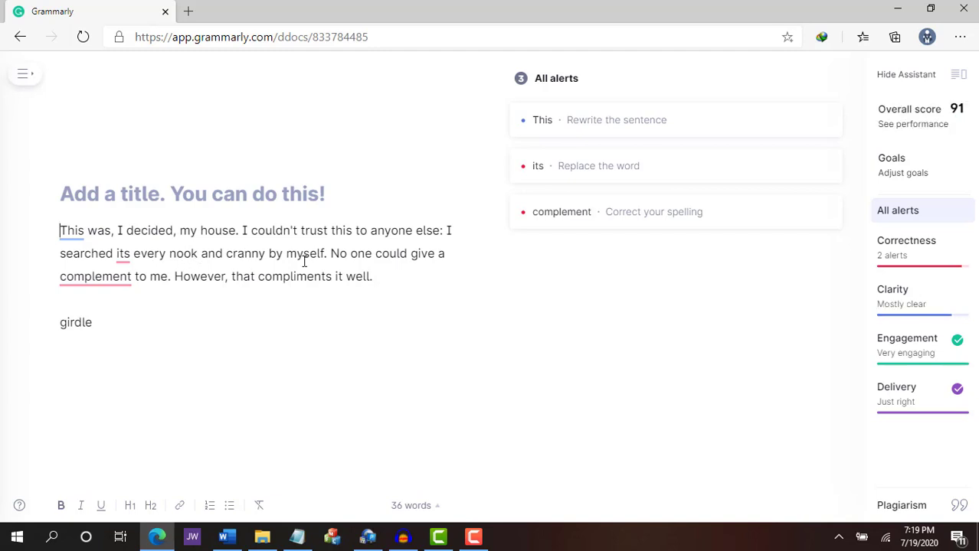
Dismiss the spelling alert for "its" and accept "compliment" as the replacement for "complement"
{"action": "left_click", "coordinate": [609, 169]}
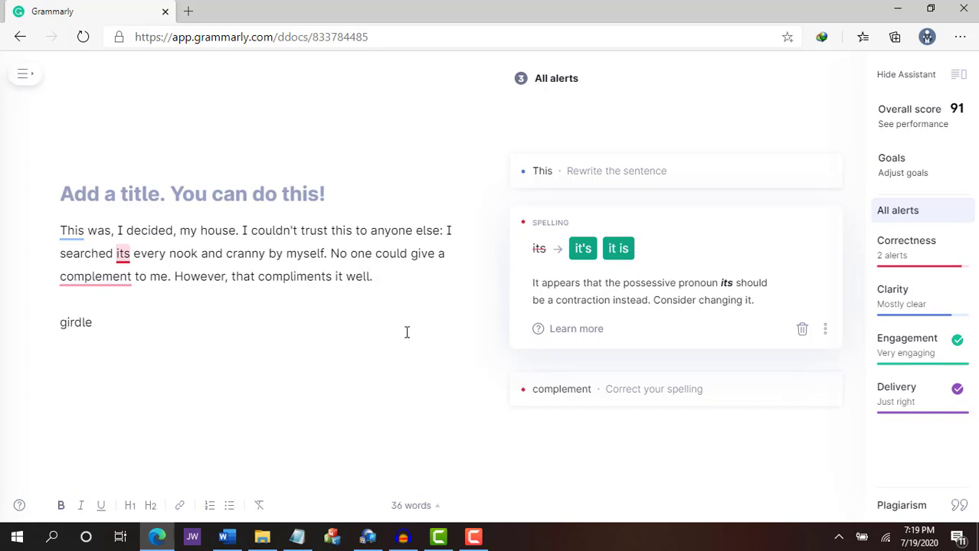
{"action": "left_click", "coordinate": [802, 330]}
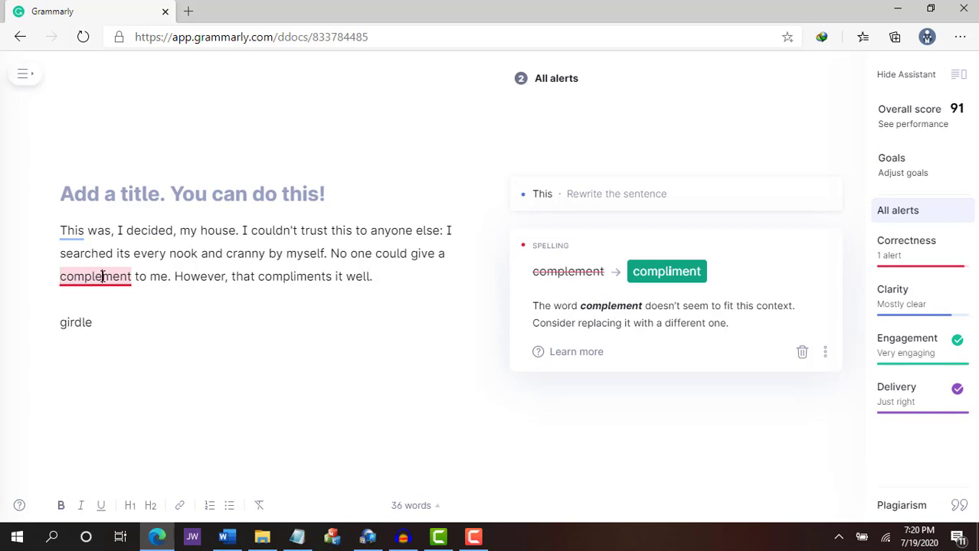
{"action": "left_click", "coordinate": [677, 280]}
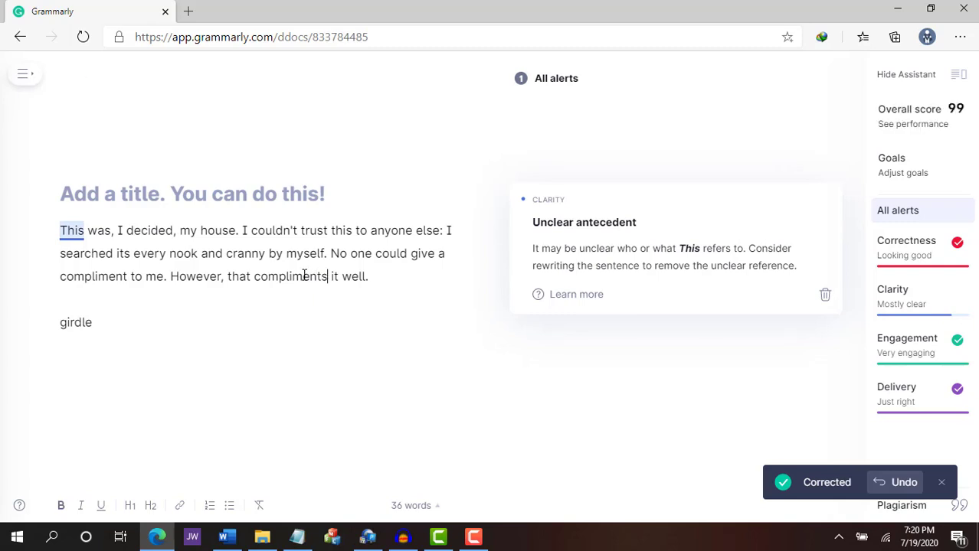
Change "compliments" to "complements" in the sentence beginning "However, that"
{"action": "left_click", "coordinate": [294, 276]}
{"action": "key", "text": "BackSpace"}
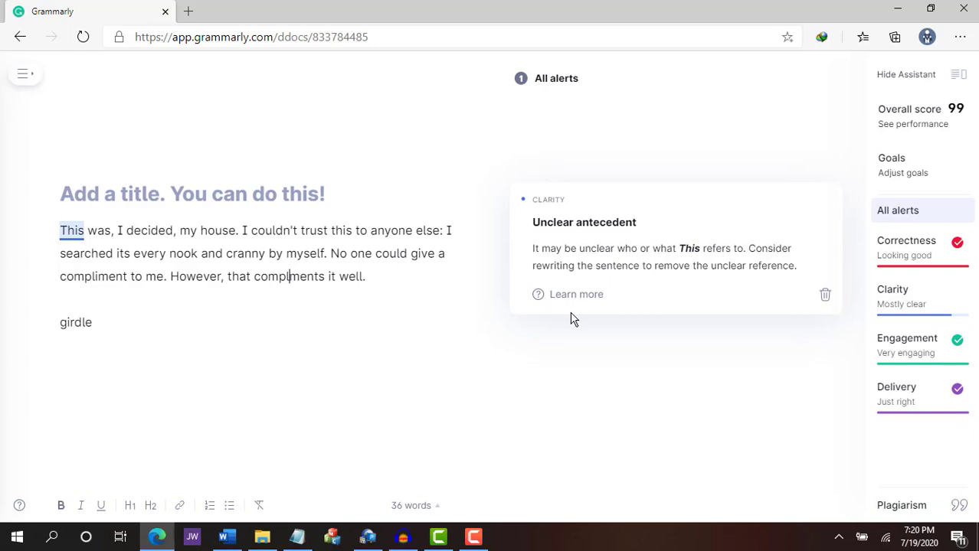
{"action": "type", "text": "e"}
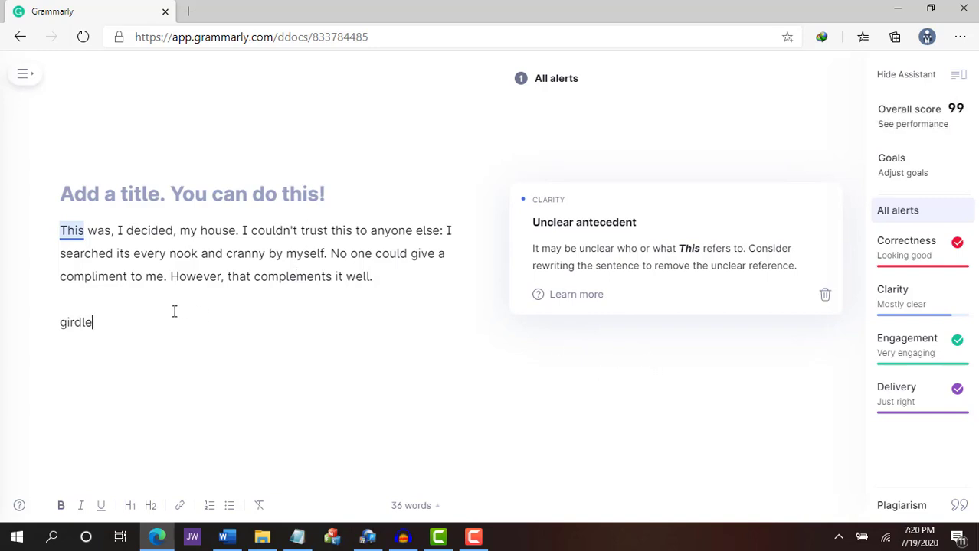
Look through the English variants offered under the editor's language preference, keeping the current choice
{"action": "left_click", "coordinate": [23, 77]}
{"action": "scroll", "coordinate": [129, 360], "scroll_direction": "down", "scroll_amount": 3}
{"action": "mouse_move", "coordinate": [137, 330]}
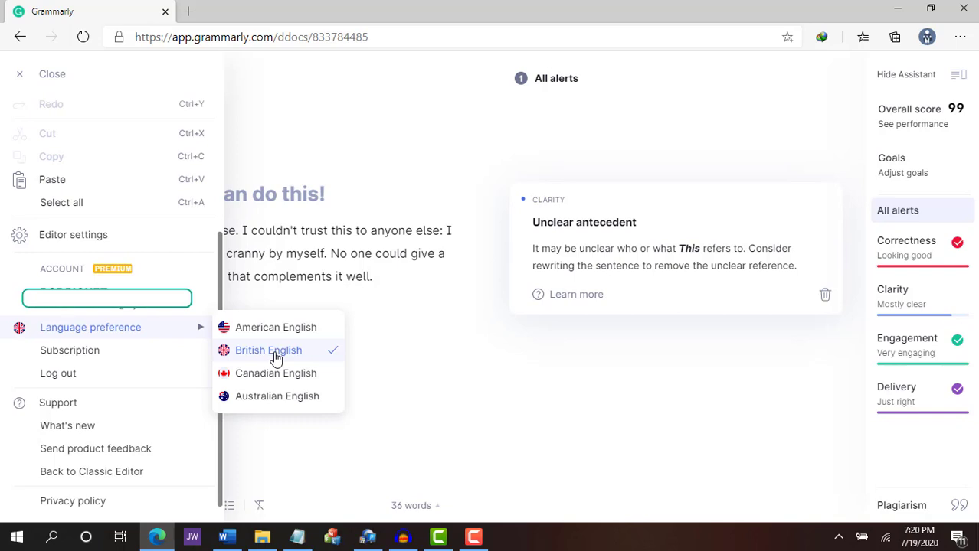
{"action": "left_click", "coordinate": [380, 354]}
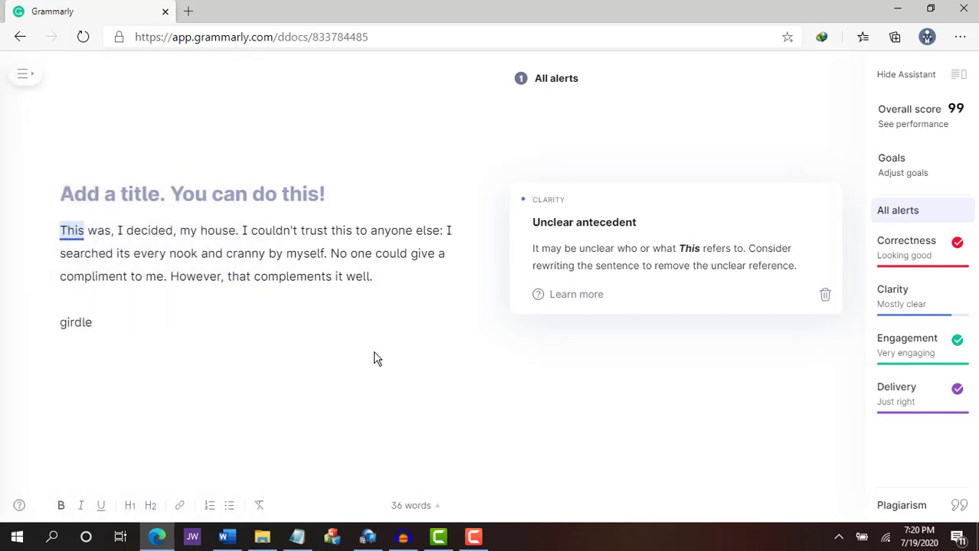
Add two lines below "girdle" reading "Meter" and "Metre is fine"
{"action": "key", "text": "Return"}
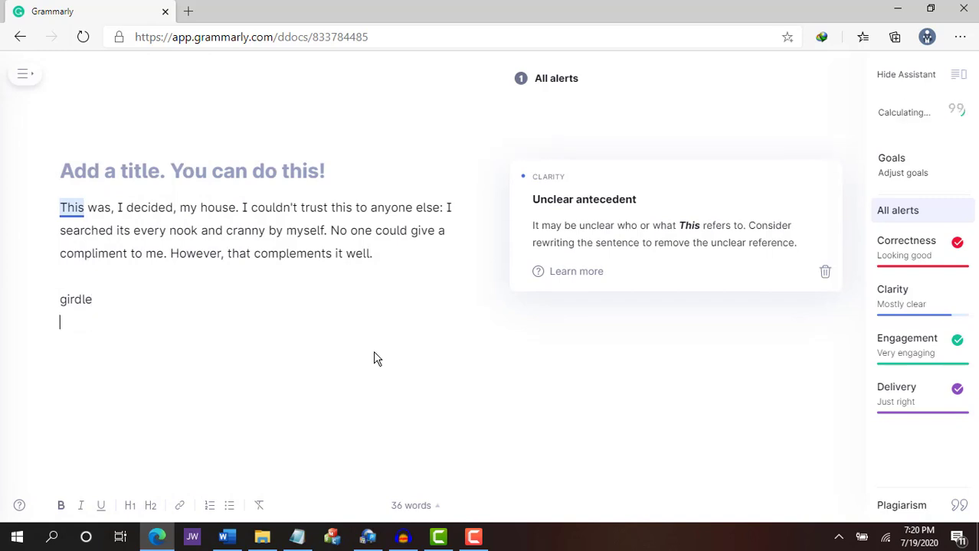
{"action": "type", "text": "Meter"}
{"action": "key", "text": "Return"}
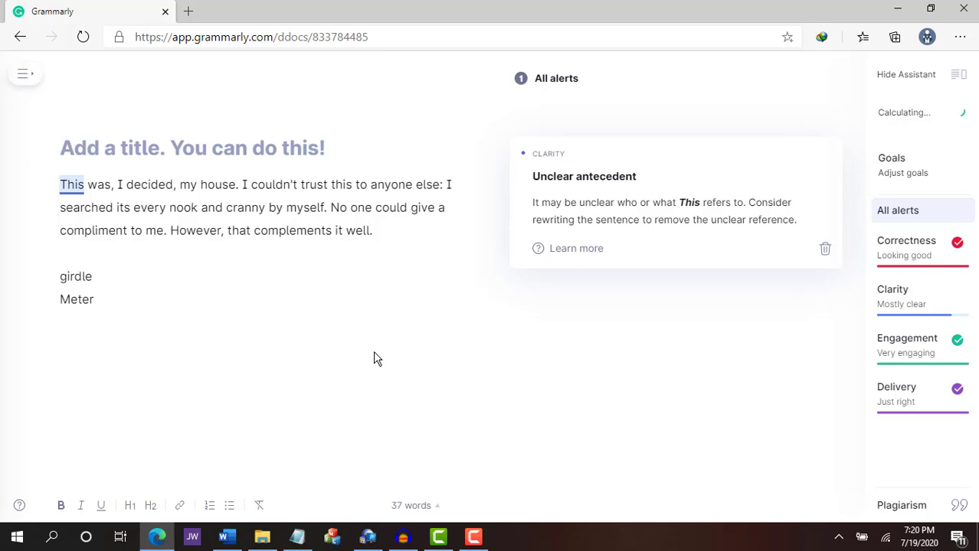
{"action": "type", "text": "M"}
{"action": "type", "text": "etre"}
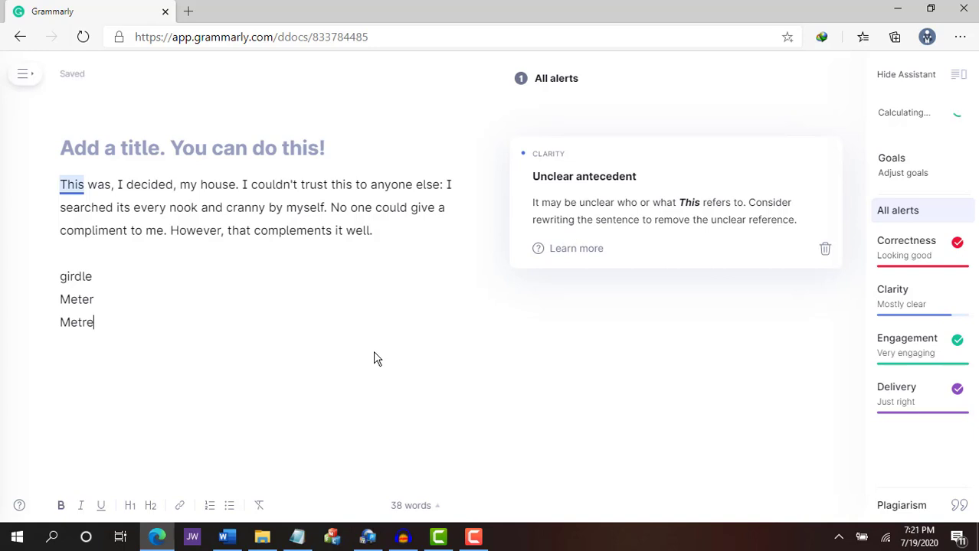
{"action": "type", "text": " is fine"}
Choose British English as the language preference and return to the document text
{"action": "left_click", "coordinate": [23, 74]}
{"action": "mouse_move", "coordinate": [55, 316]}
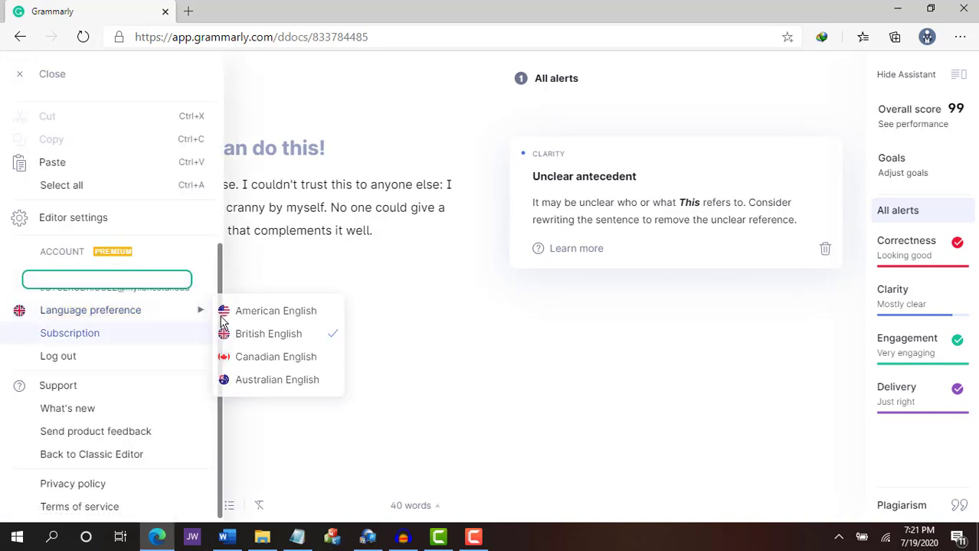
{"action": "left_click", "coordinate": [291, 334]}
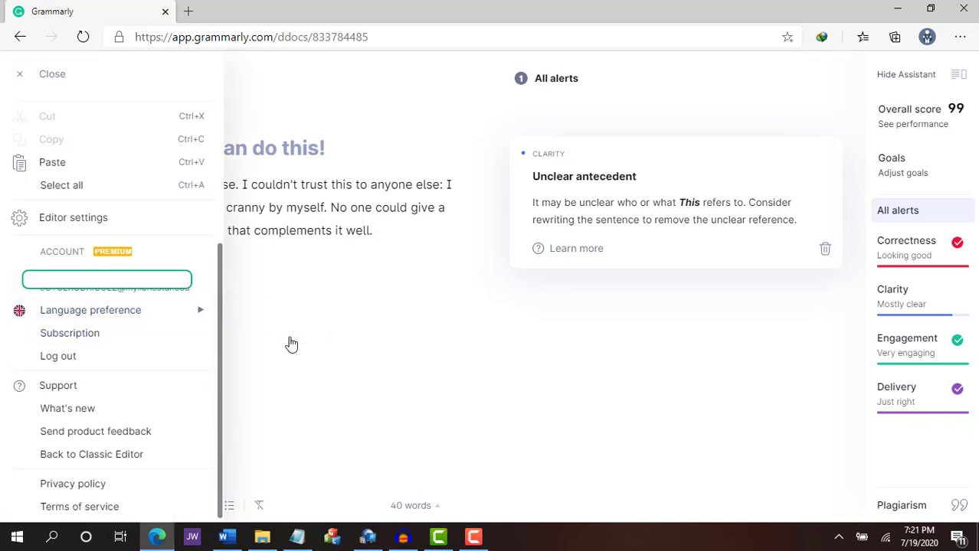
{"action": "left_click", "coordinate": [290, 344]}
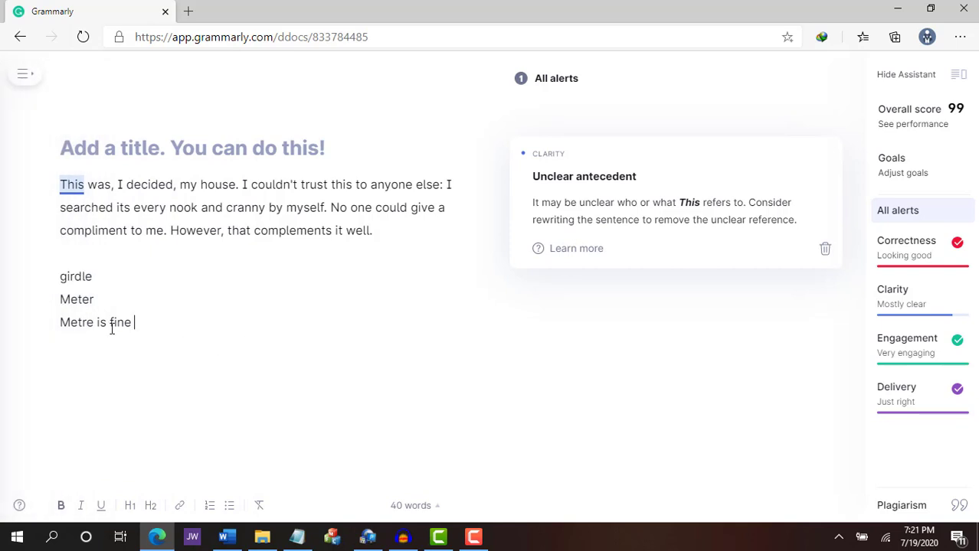
Check the word "Meter" in the text and dismiss the unclear antecedent alert for "This"
{"action": "left_click_drag", "start_coordinate": [96, 300], "coordinate": [59, 300]}
{"action": "left_click", "coordinate": [140, 325]}
{"action": "left_click", "coordinate": [263, 308]}
{"action": "left_click", "coordinate": [823, 250]}
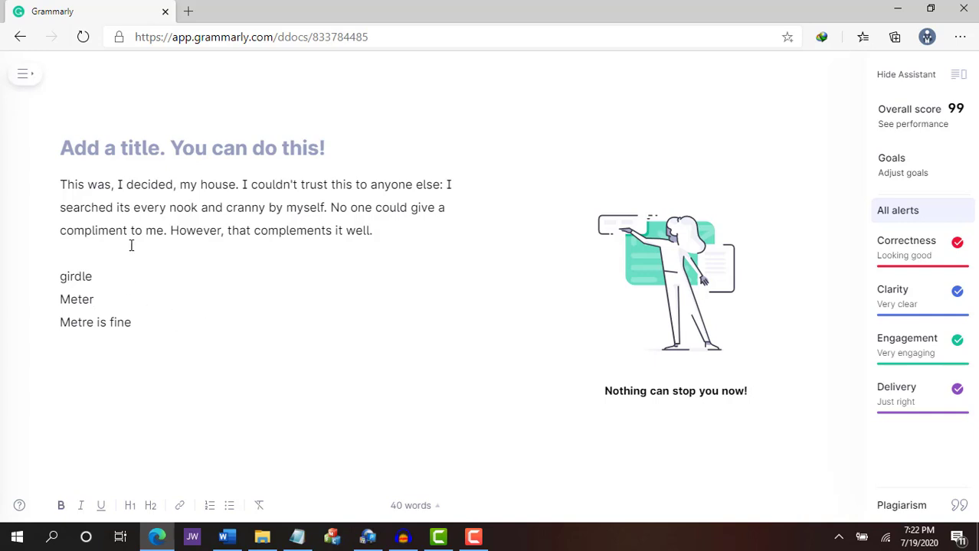
Change "its" before "every nook" to "it is" and accept the suggested replacement "in" for "is"
{"action": "double_click", "coordinate": [124, 207]}
{"action": "left_click", "coordinate": [124, 214]}
{"action": "type", "text": "i"}
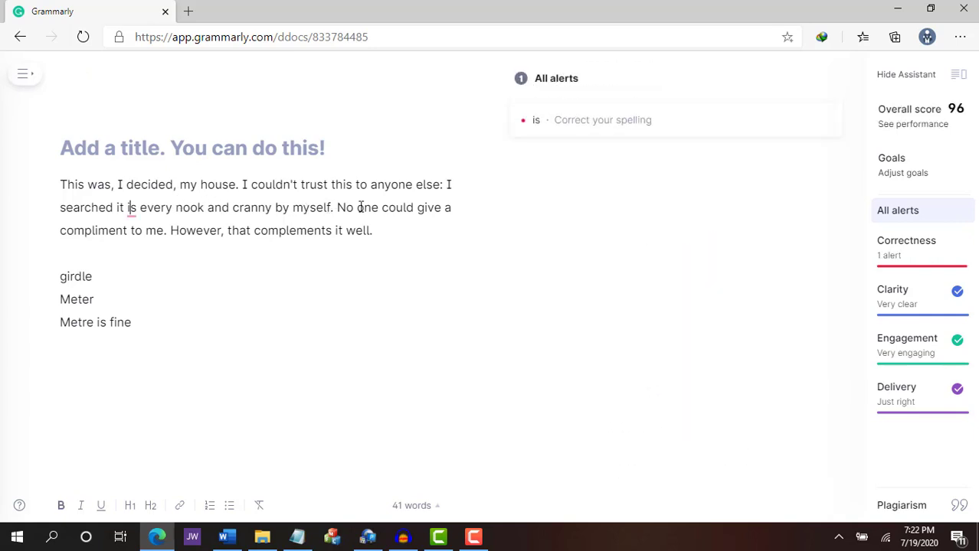
{"action": "left_click", "coordinate": [542, 121]}
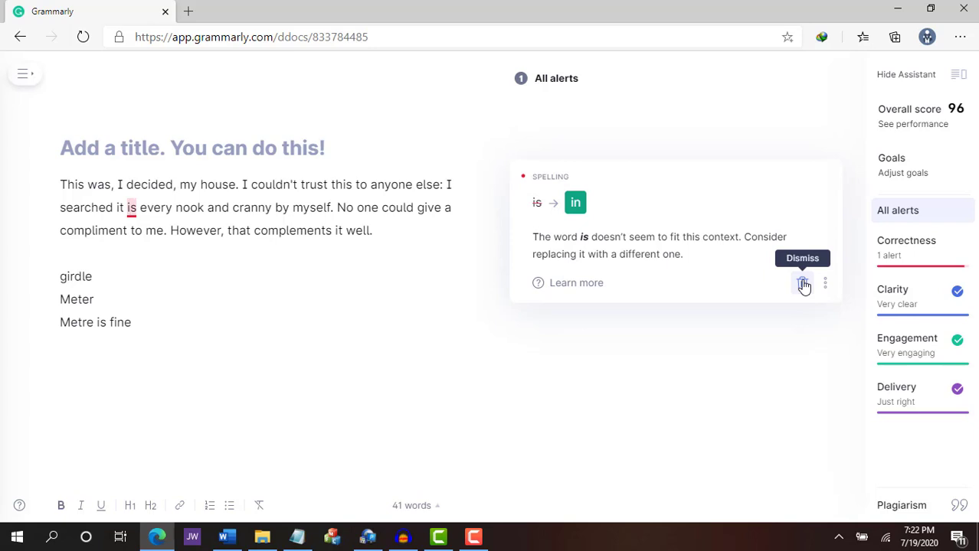
{"action": "left_click", "coordinate": [568, 212]}
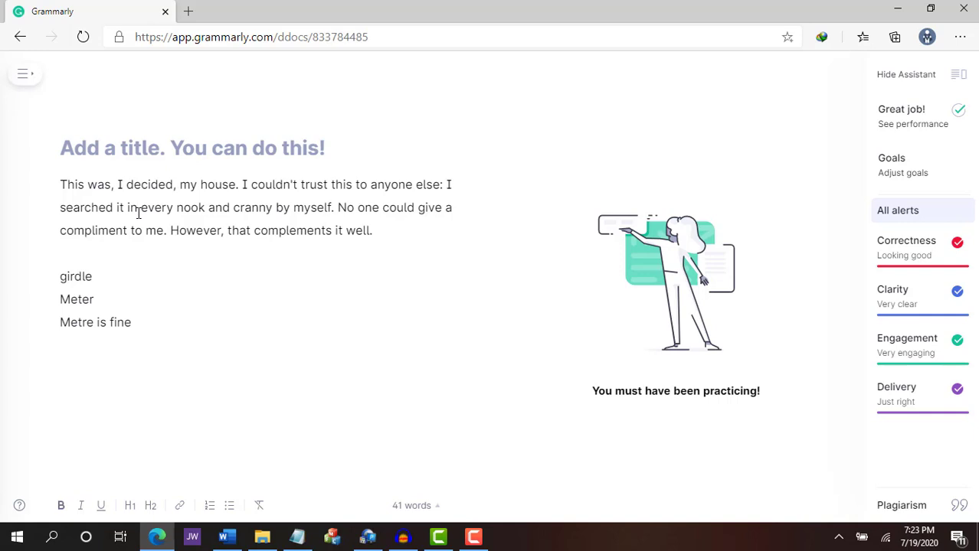
{"action": "left_click", "coordinate": [118, 282]}
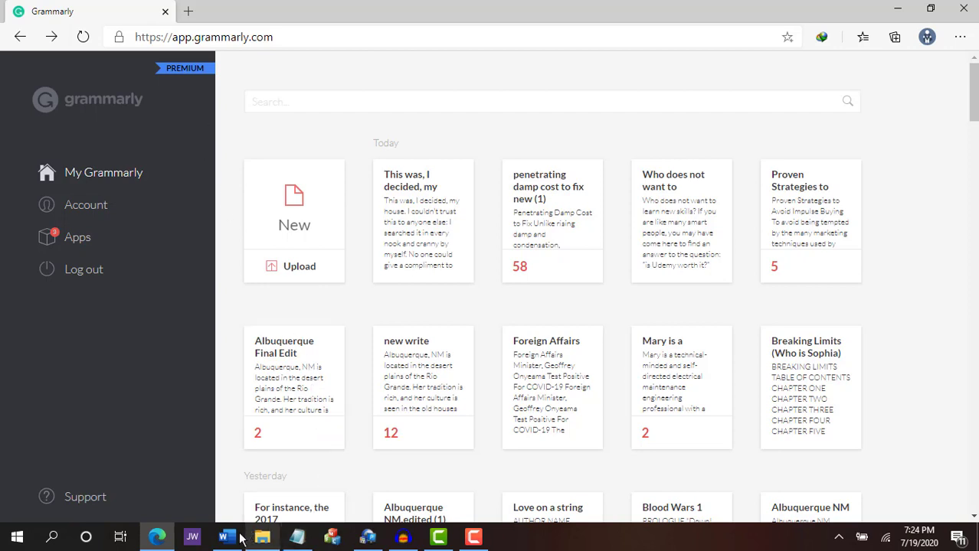
{"action": "mouse_move", "coordinate": [163, 536]}
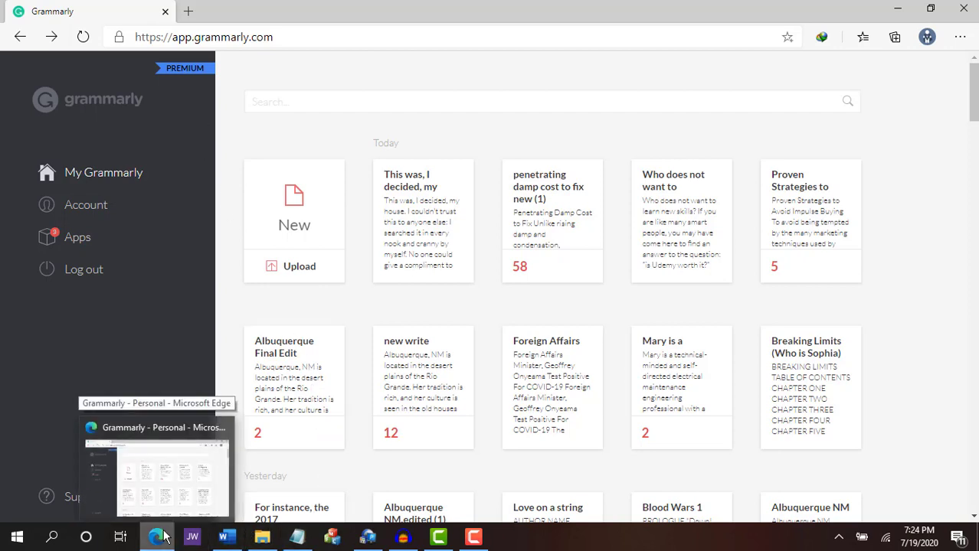